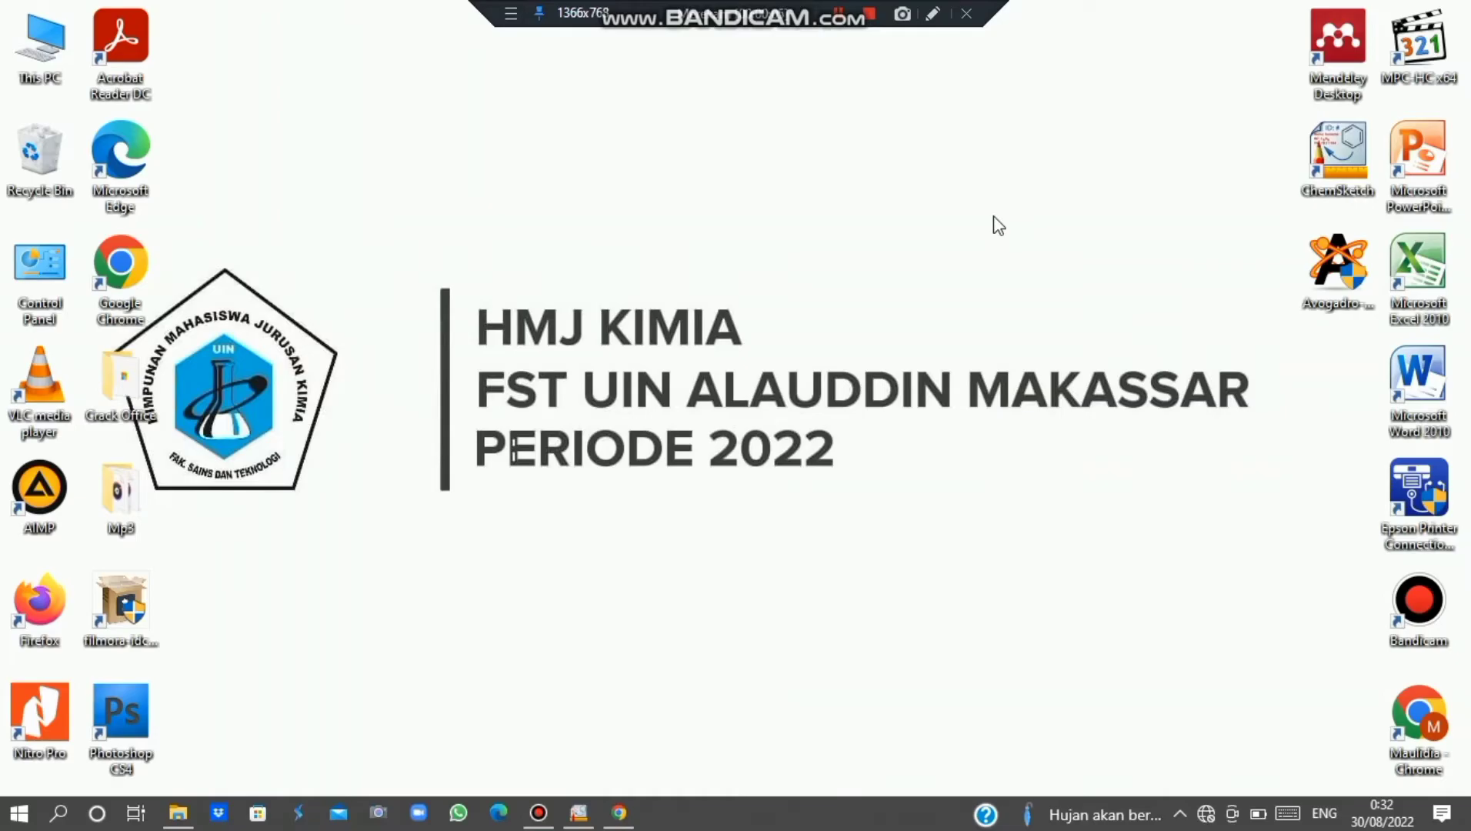
right_click(993, 217)
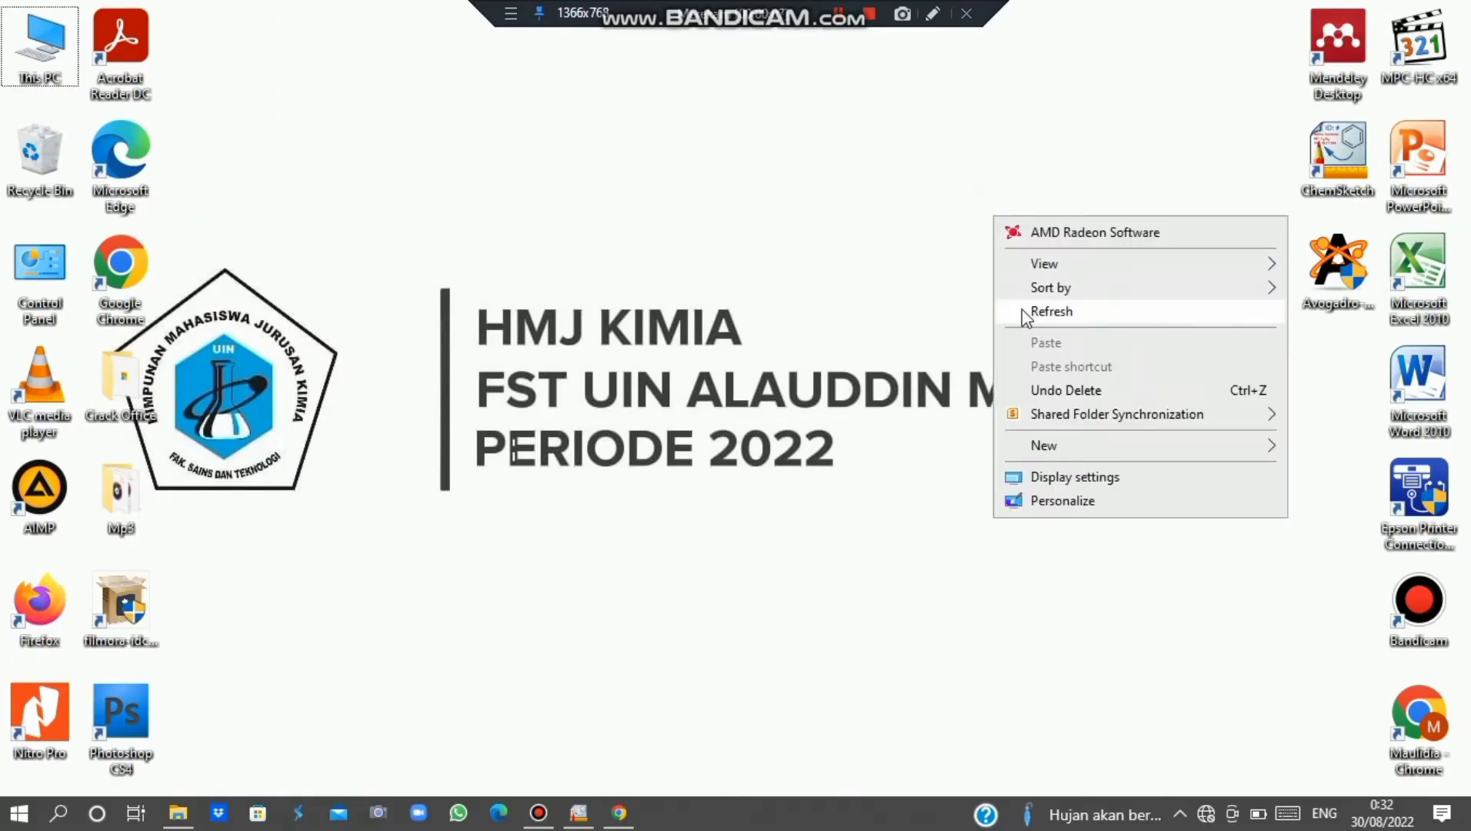
left_click(1048, 311)
right_click(968, 224)
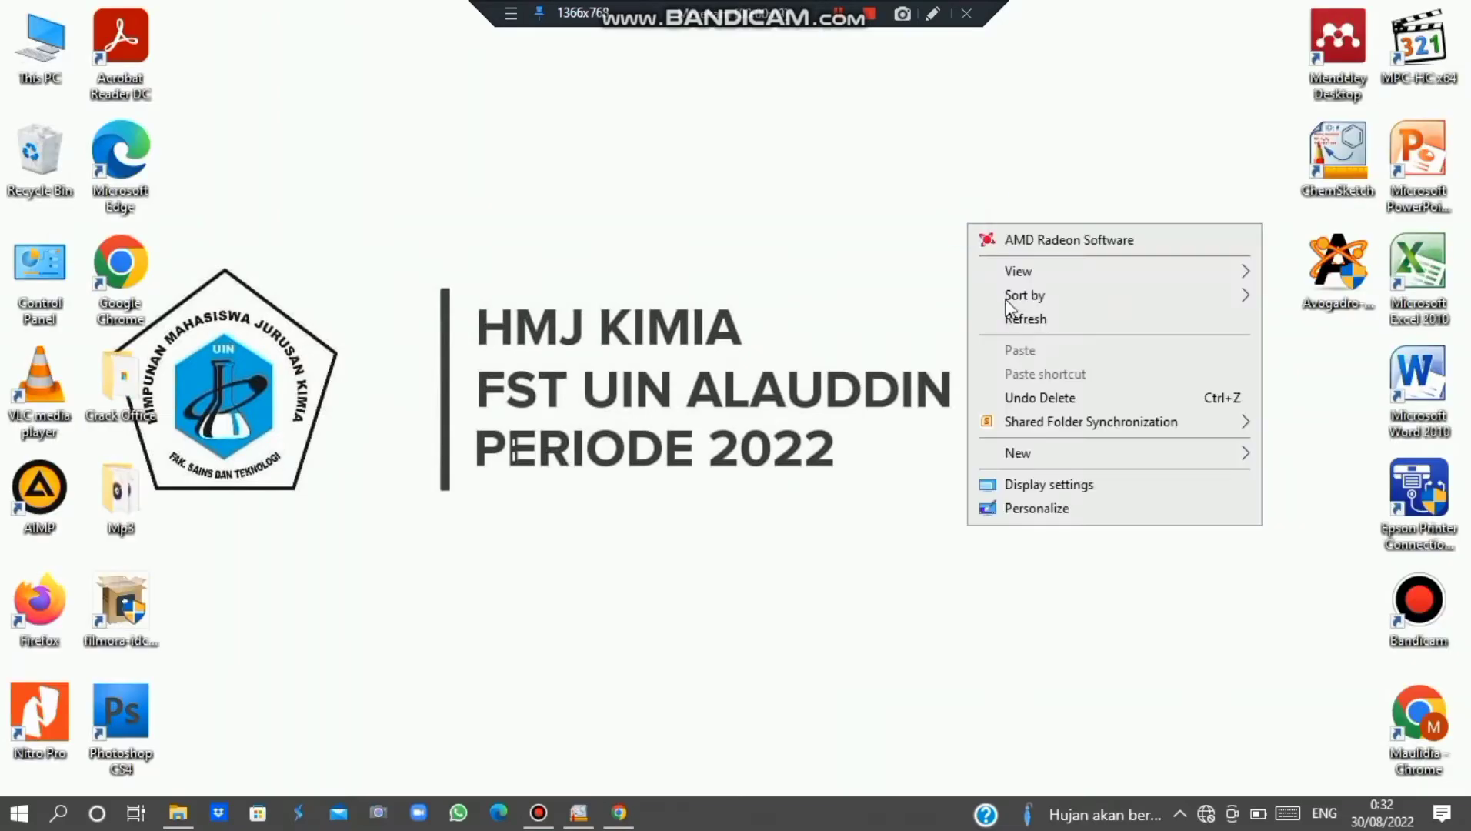
left_click(1015, 322)
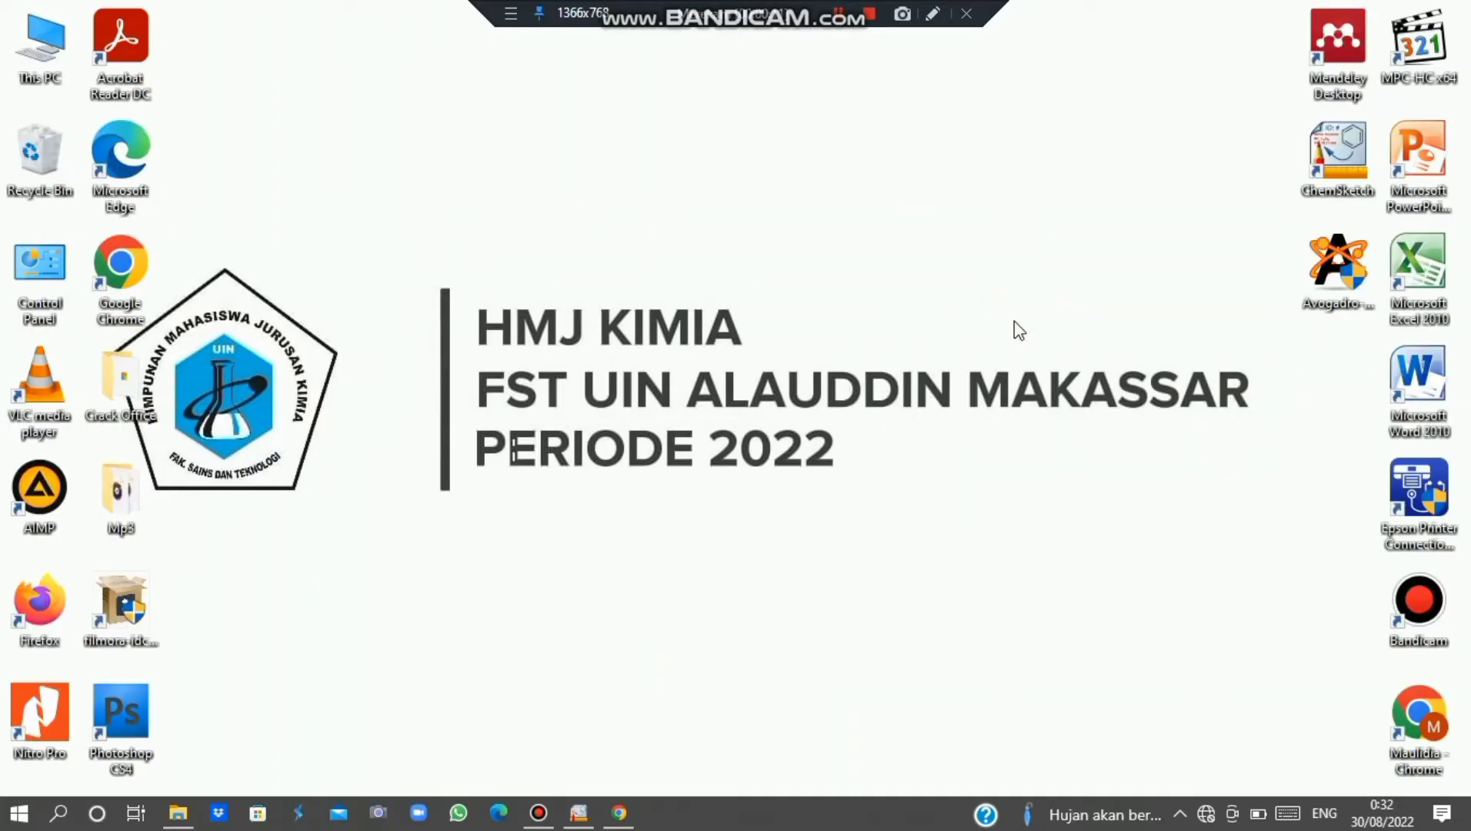
right_click(1014, 321)
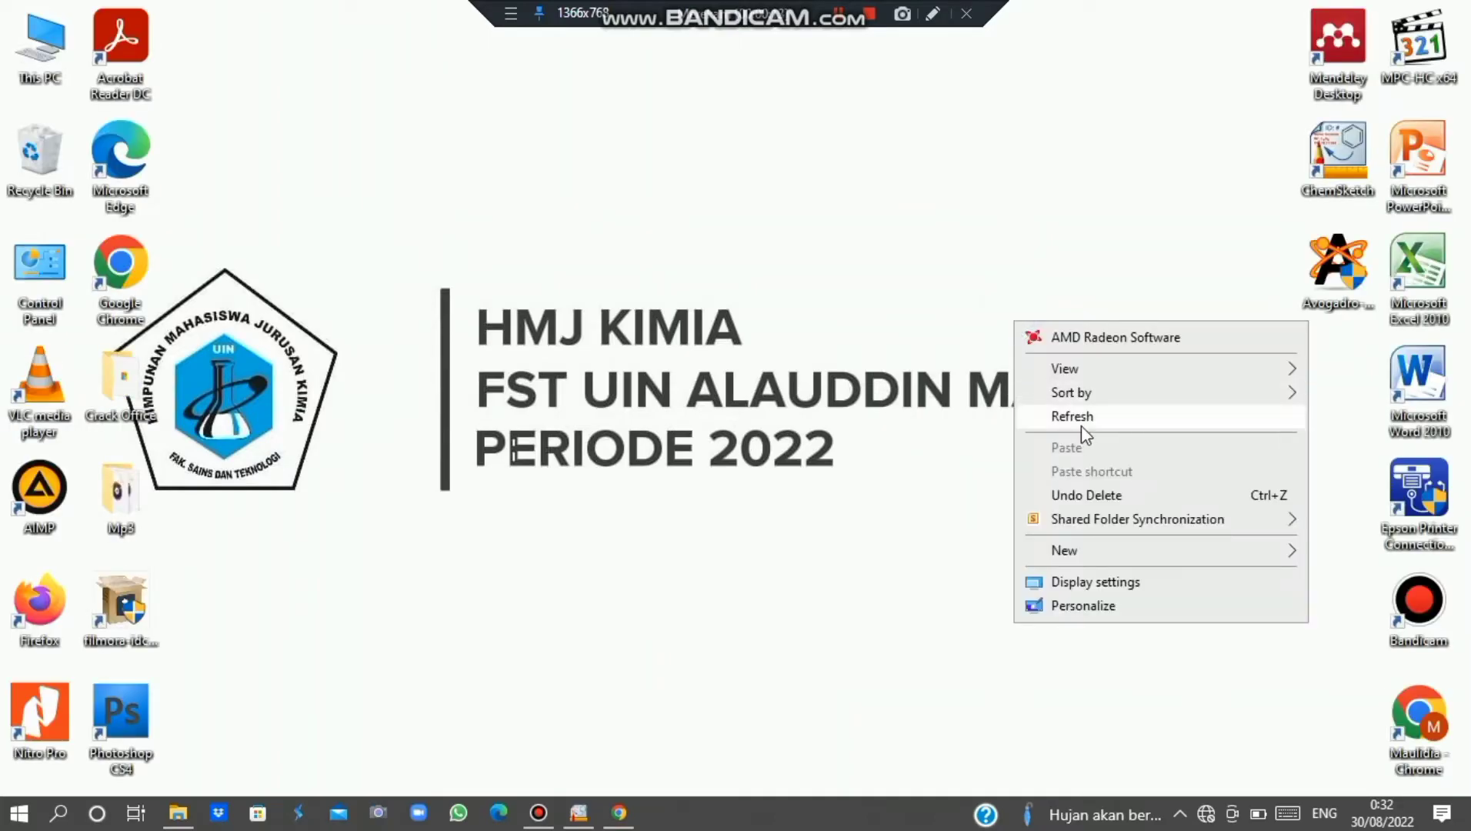
left_click(1082, 417)
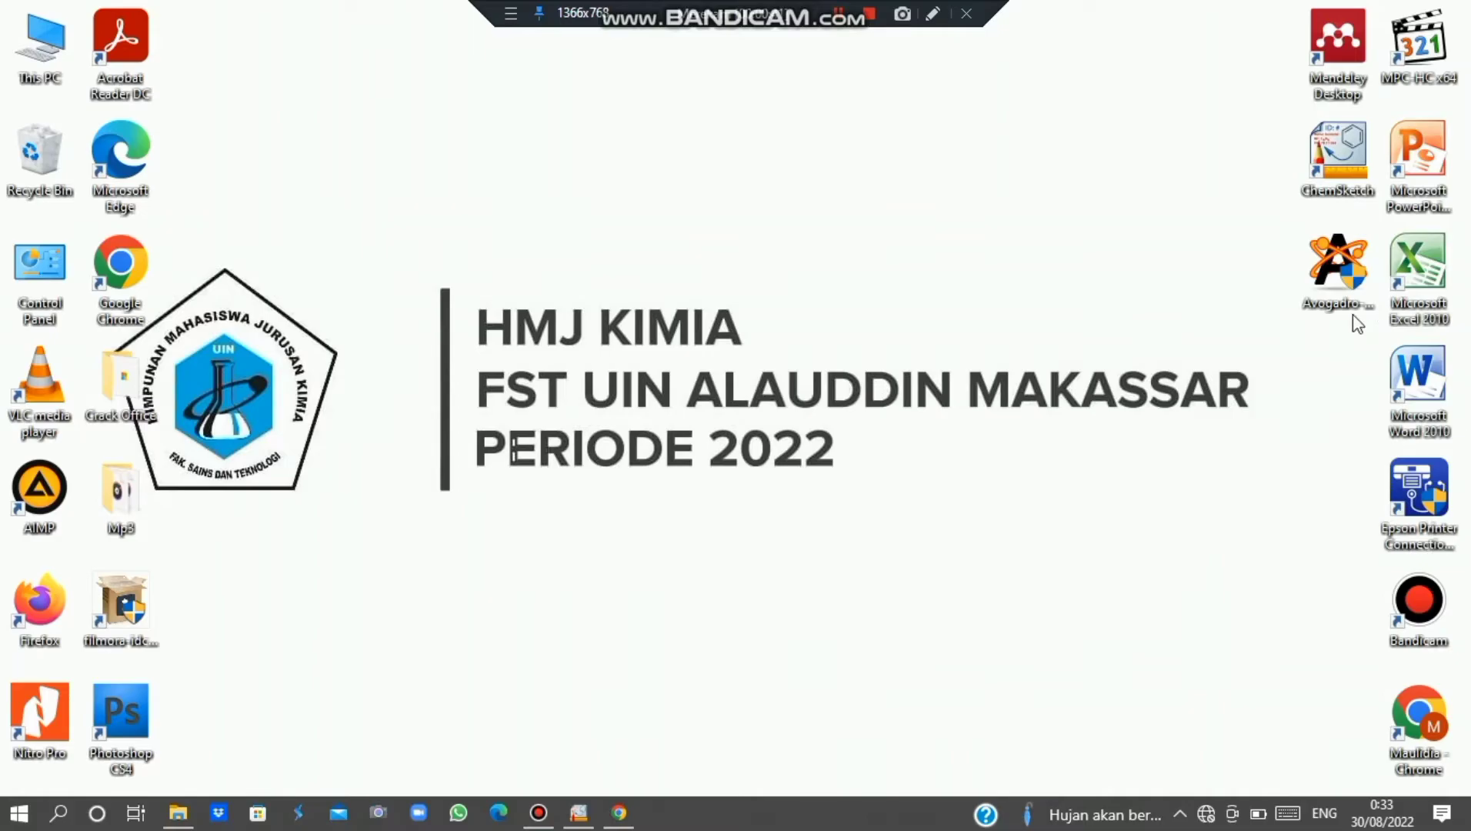
left_click(1319, 256)
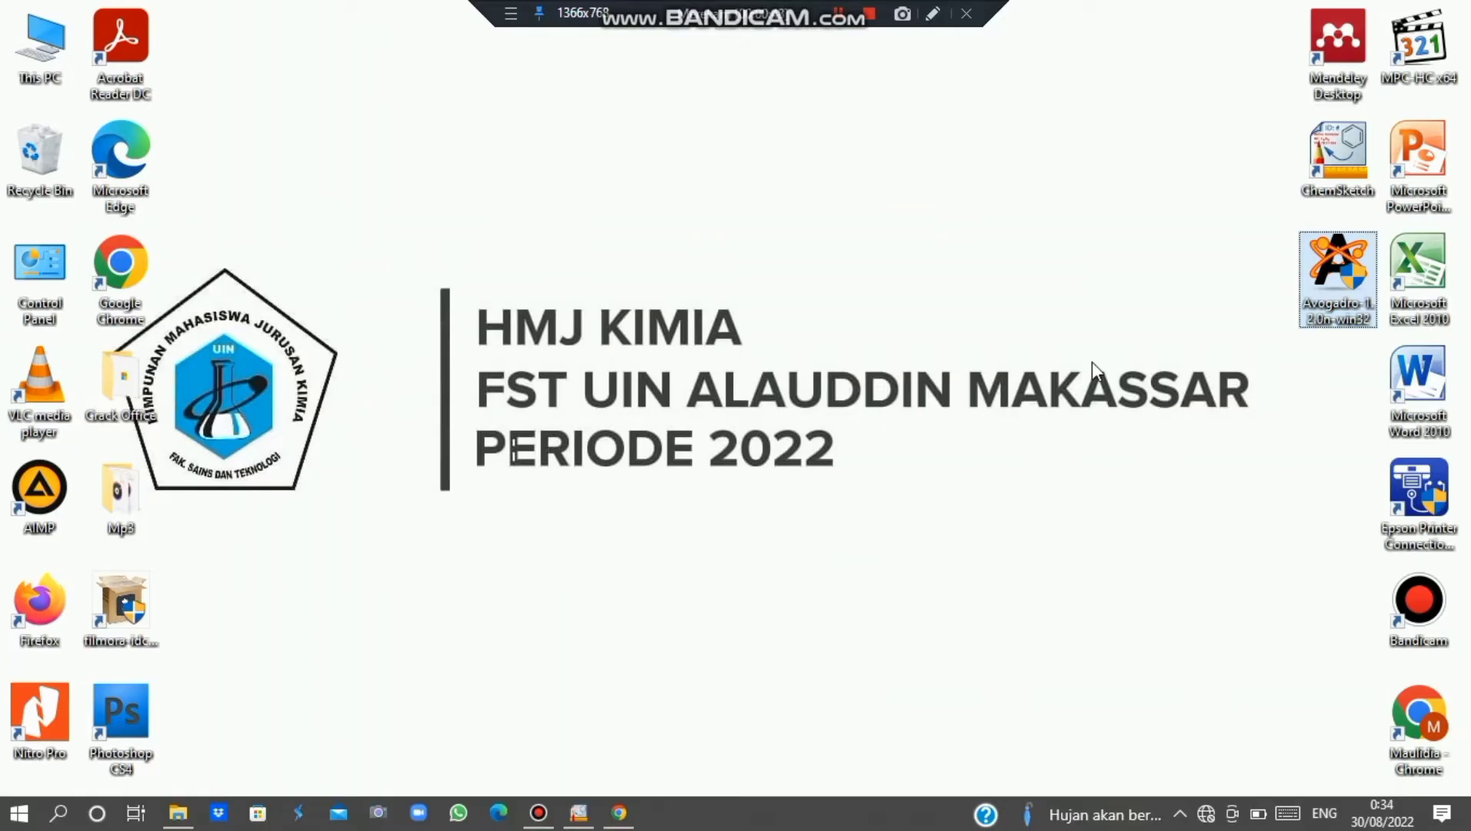
Switch to Google Chrome, search for "download avogadro", and download the Avogadro installer from its SourceForge page.
left_click(625, 811)
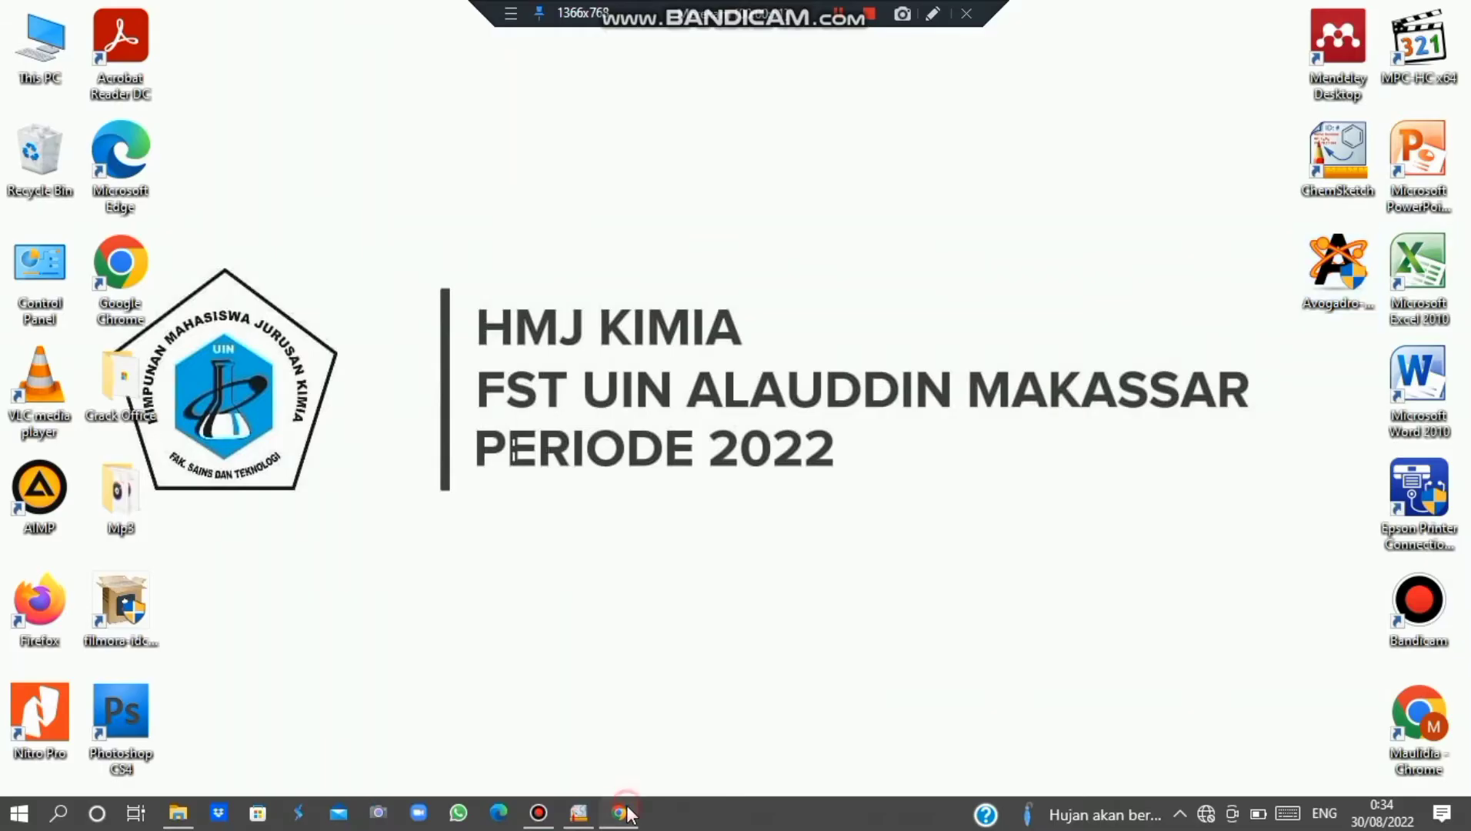
type("downloa")
key("Return")
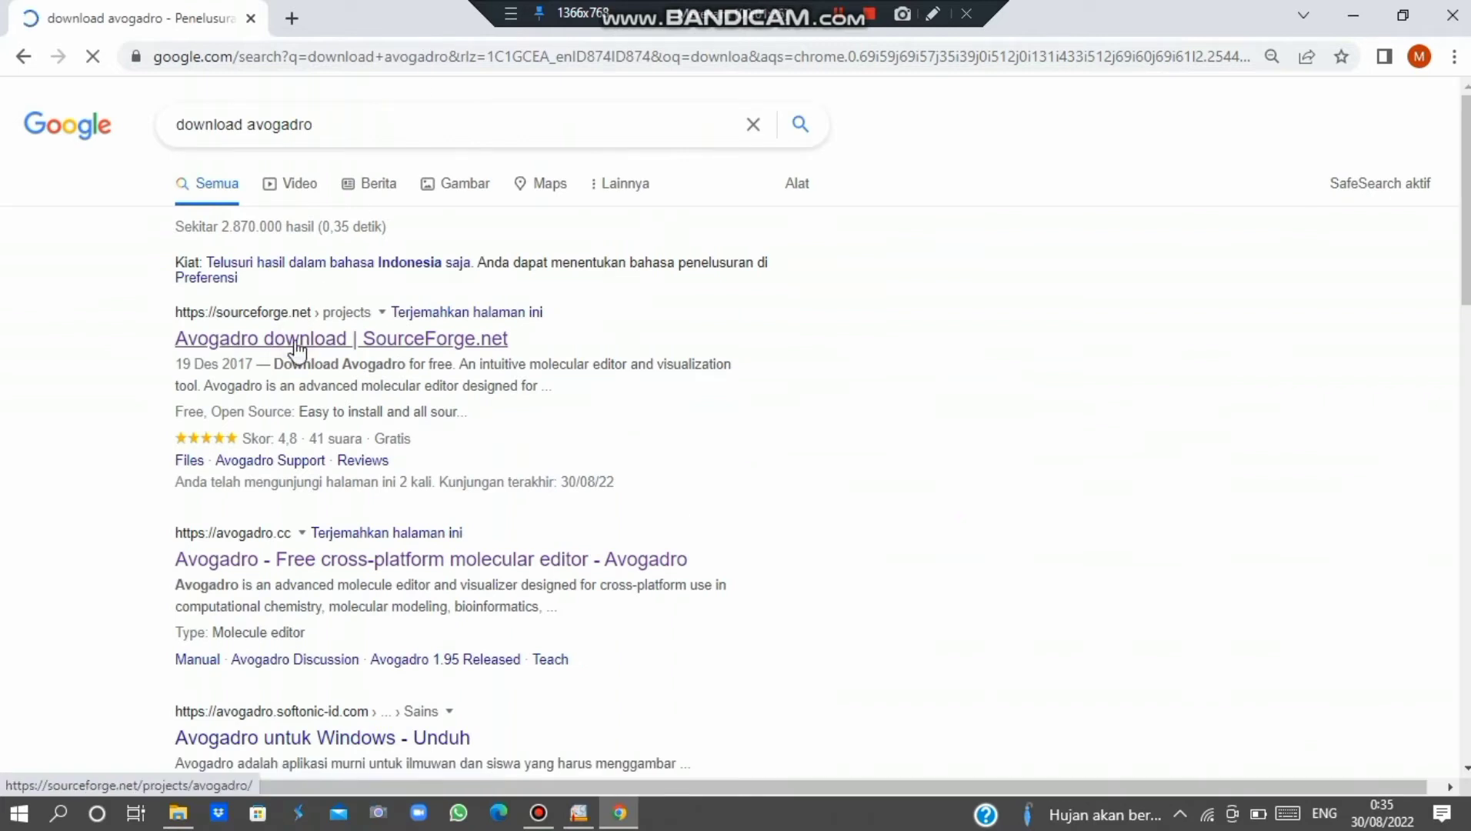
left_click(296, 345)
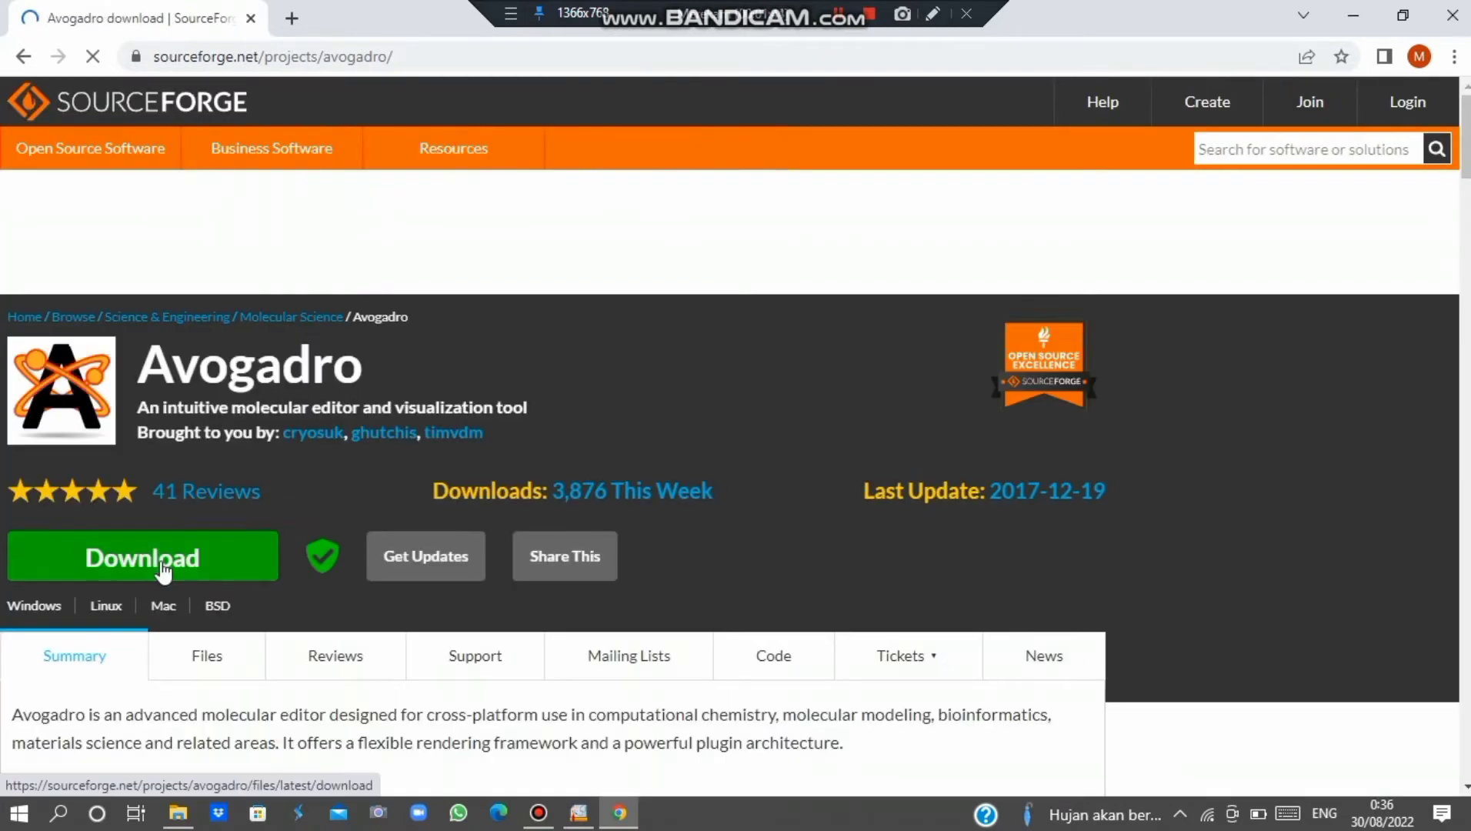
left_click(162, 566)
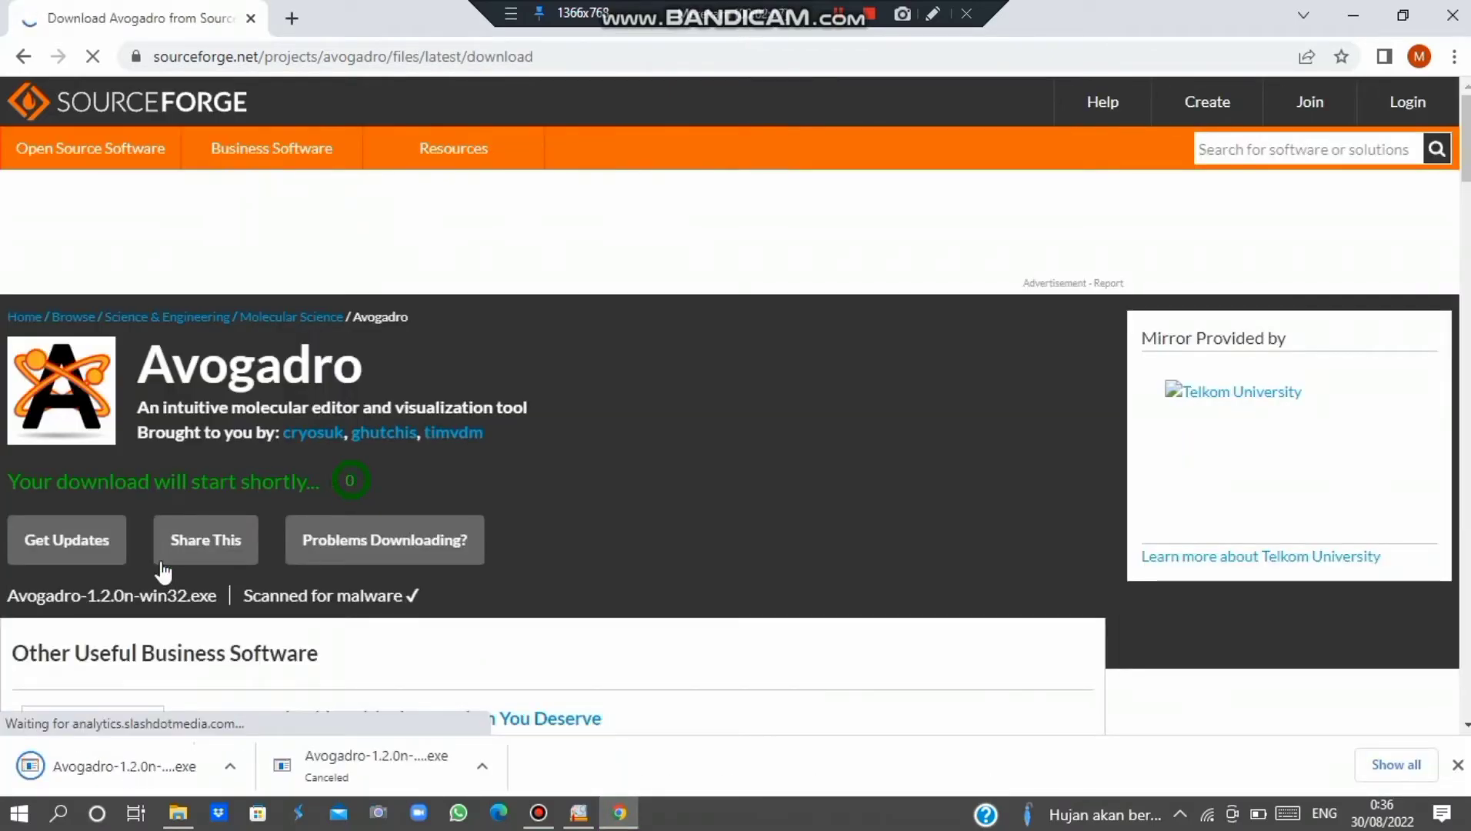
left_click(1354, 15)
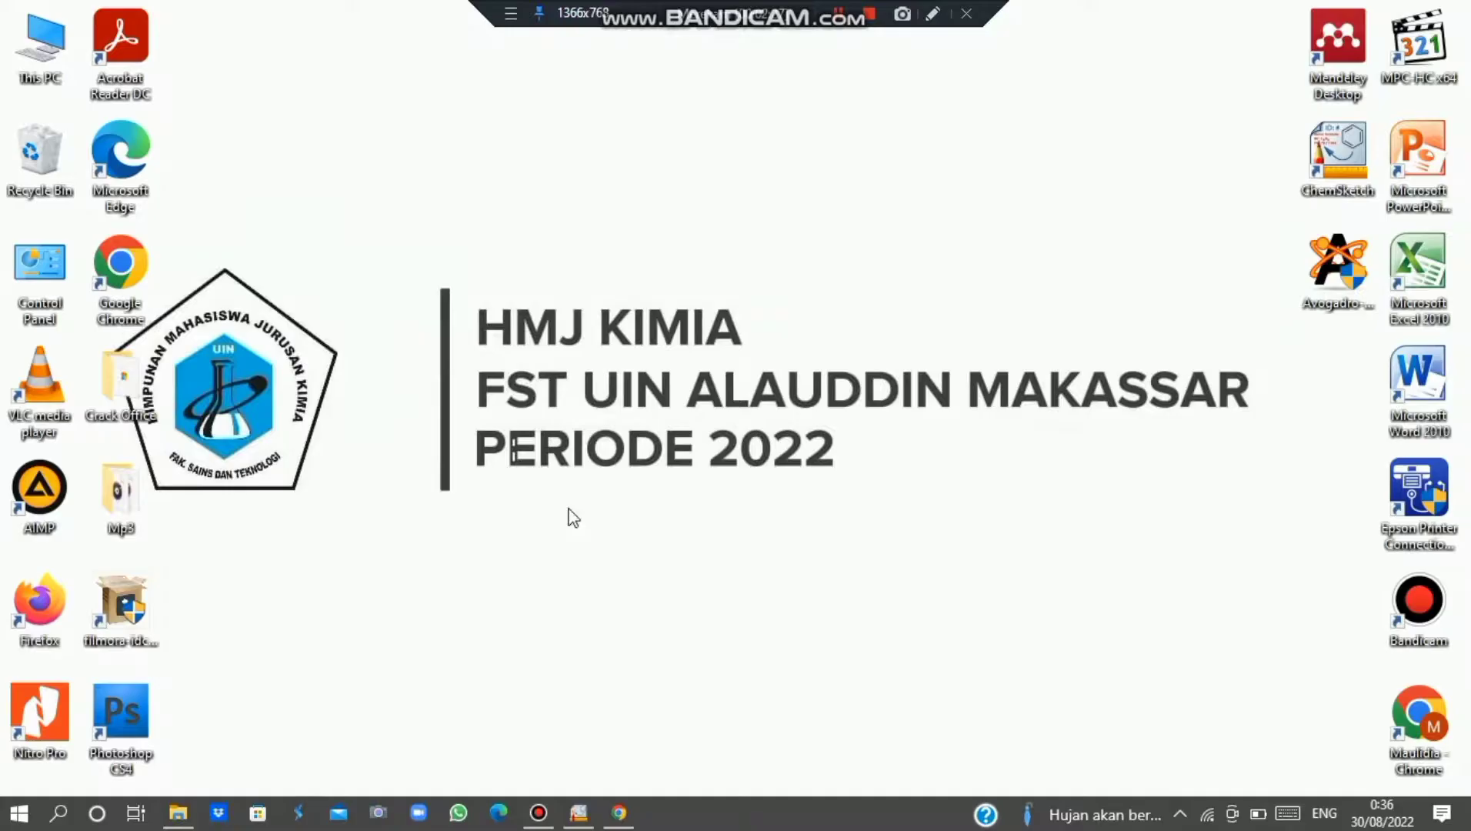
Launch Avogadro from the desktop and set the view's background color to white.
left_click(1321, 289)
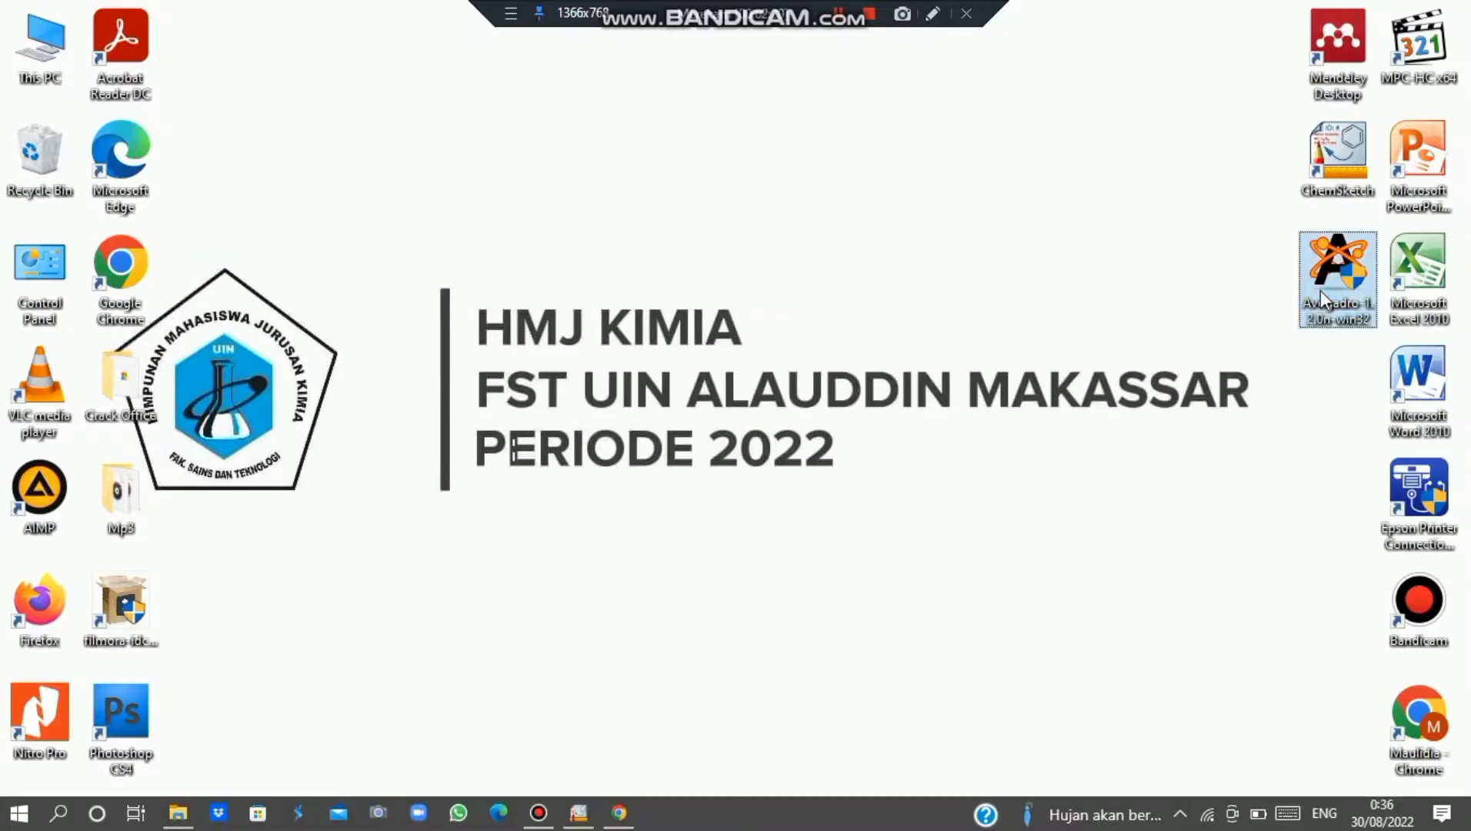
double_click(1320, 289)
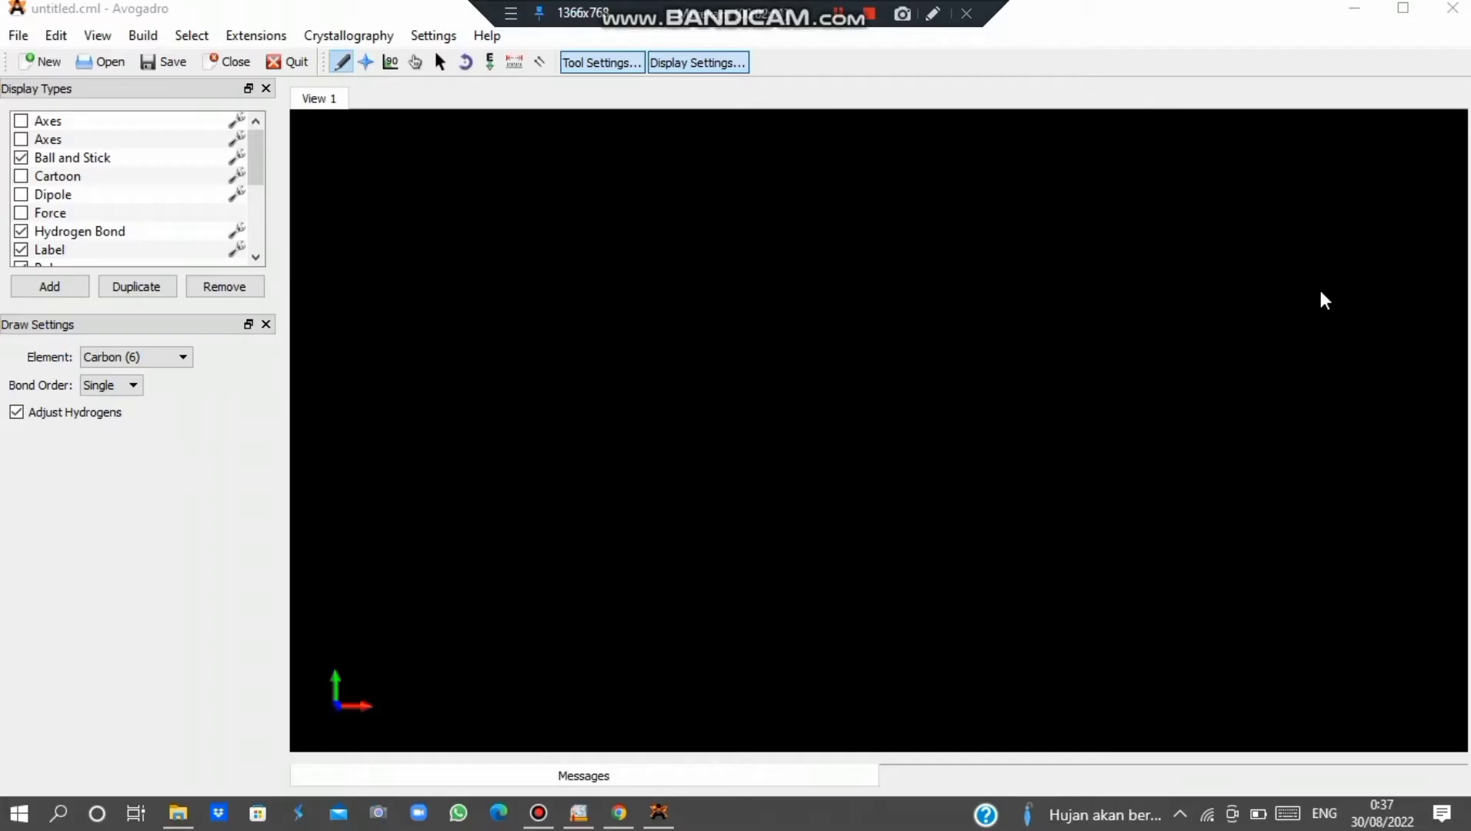
left_click(95, 38)
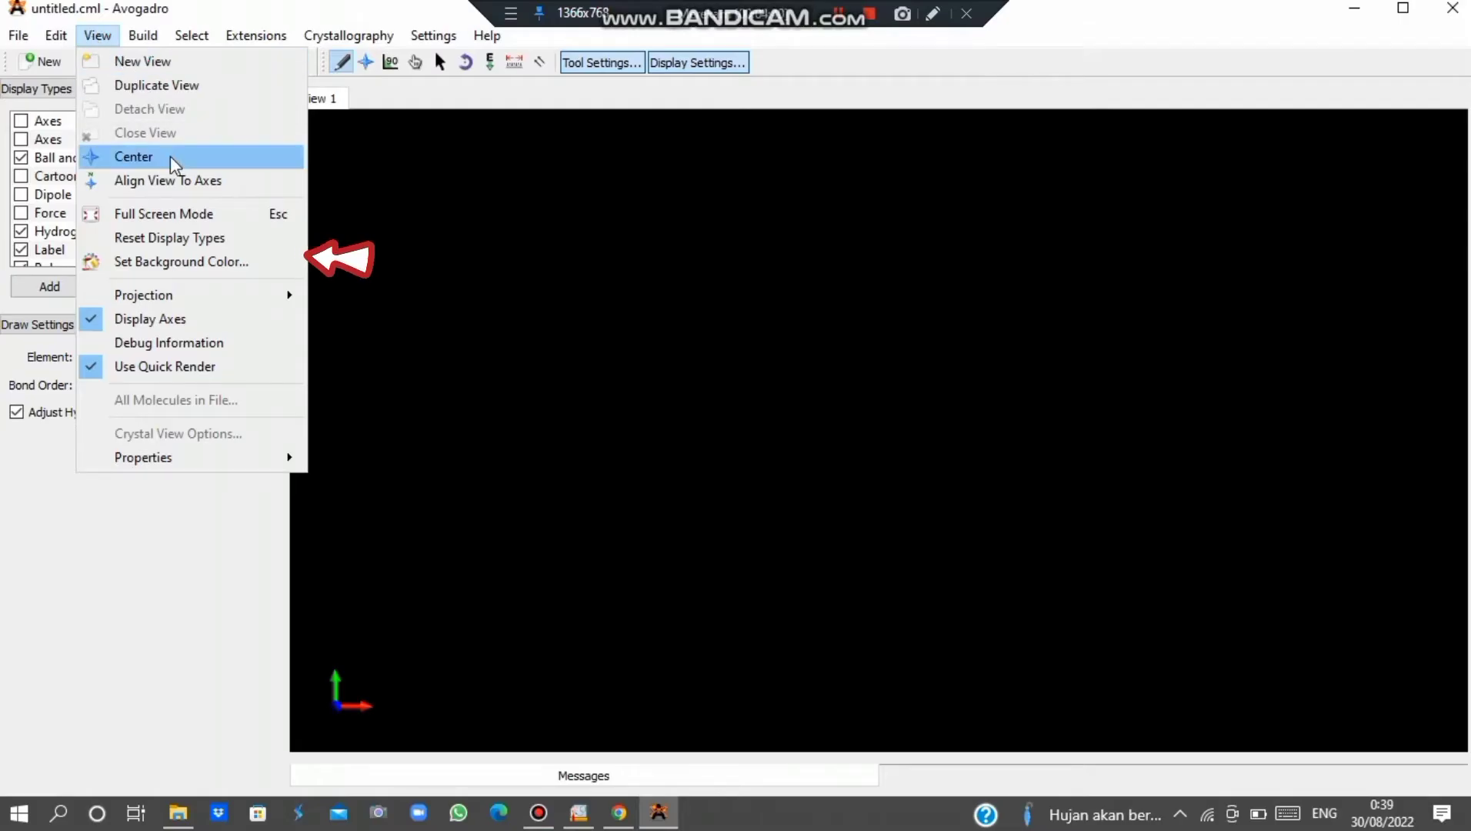
left_click(178, 263)
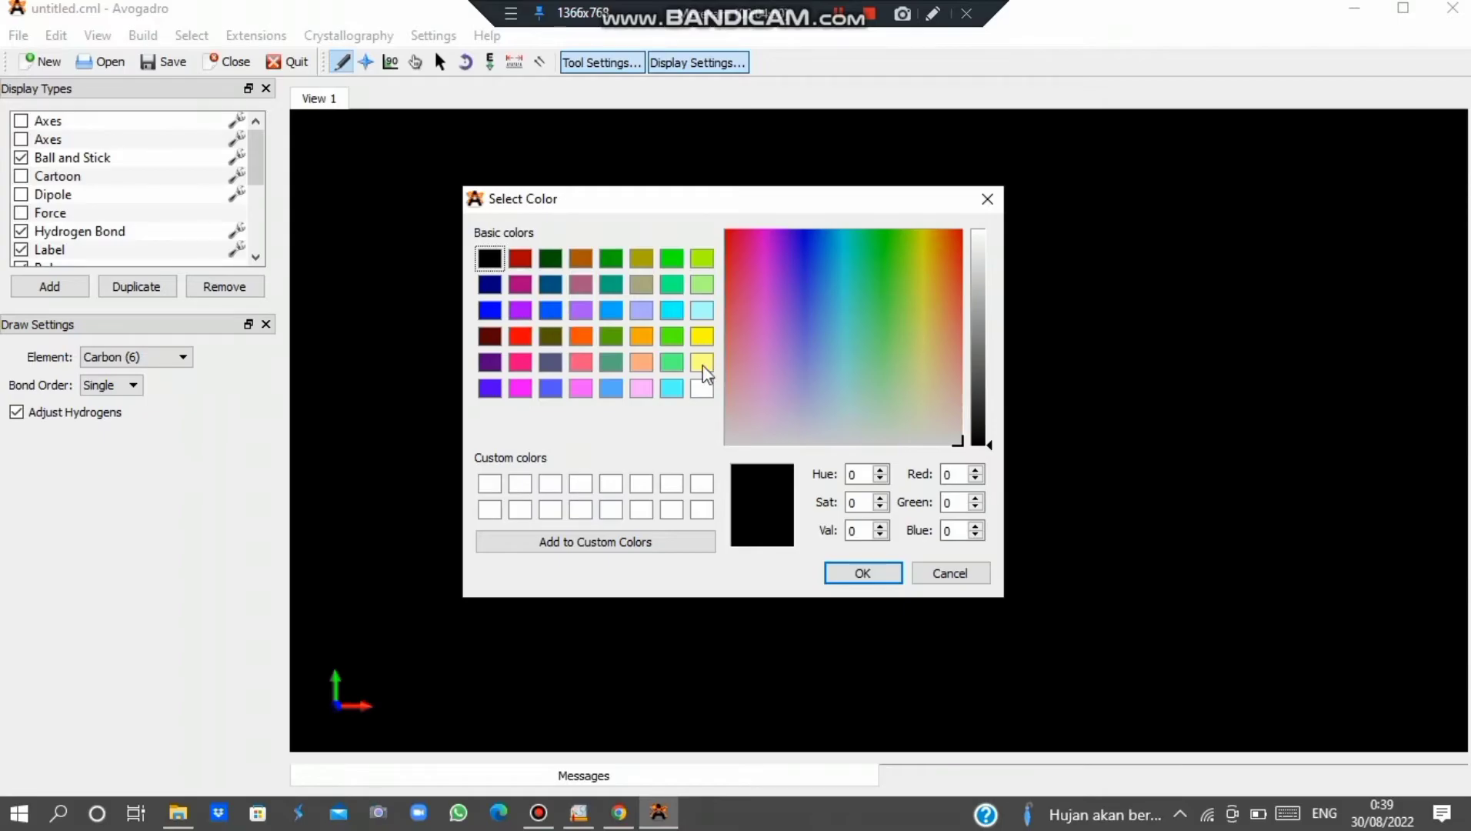
left_click(701, 388)
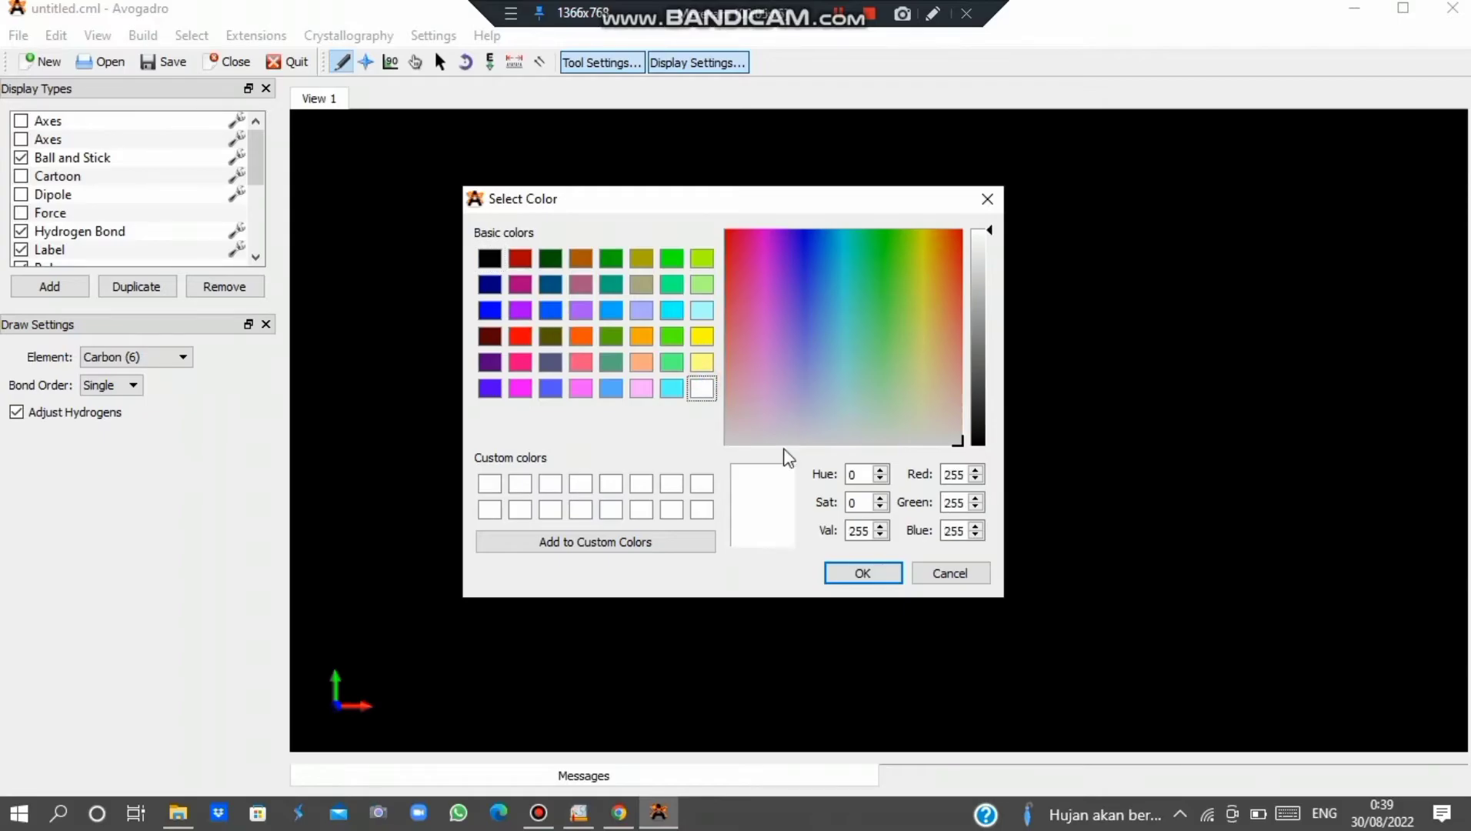
left_click(853, 574)
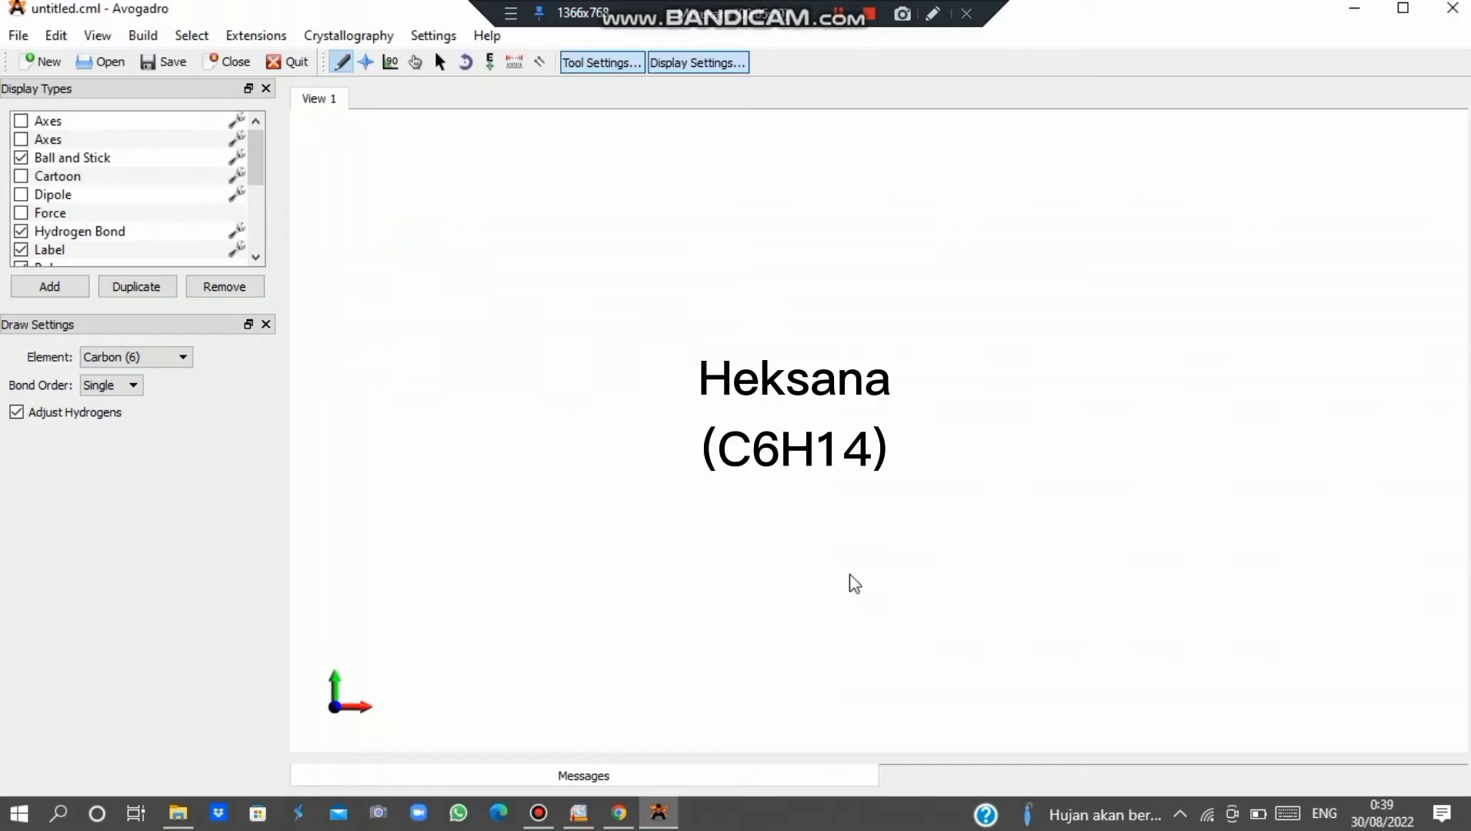
Switch to ChemSketch, examine the heksana skeletal structure up close, and return to Avogadro.
left_click(579, 813)
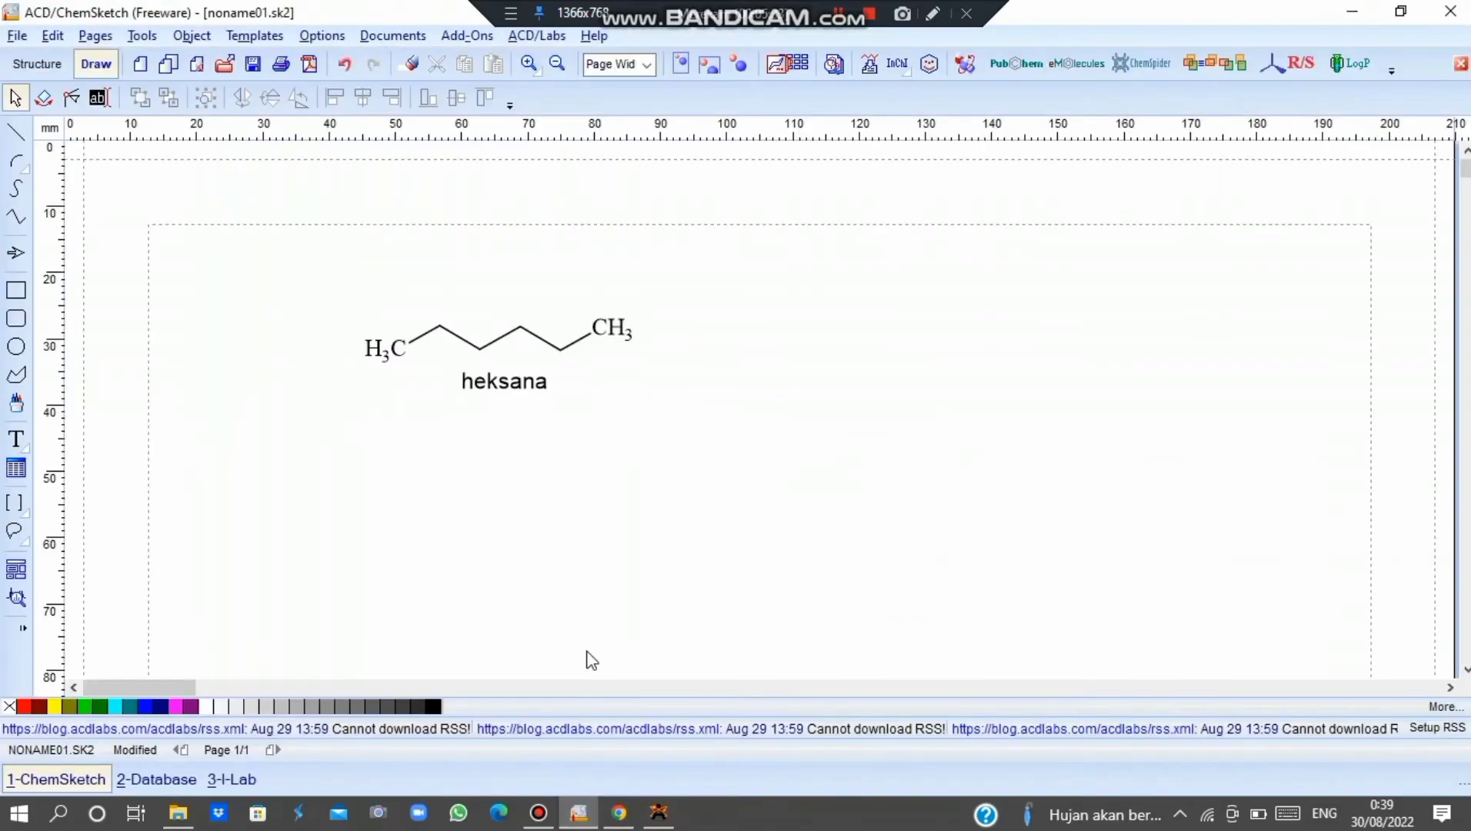
scroll(503, 330, "up", 1, "ctrl")
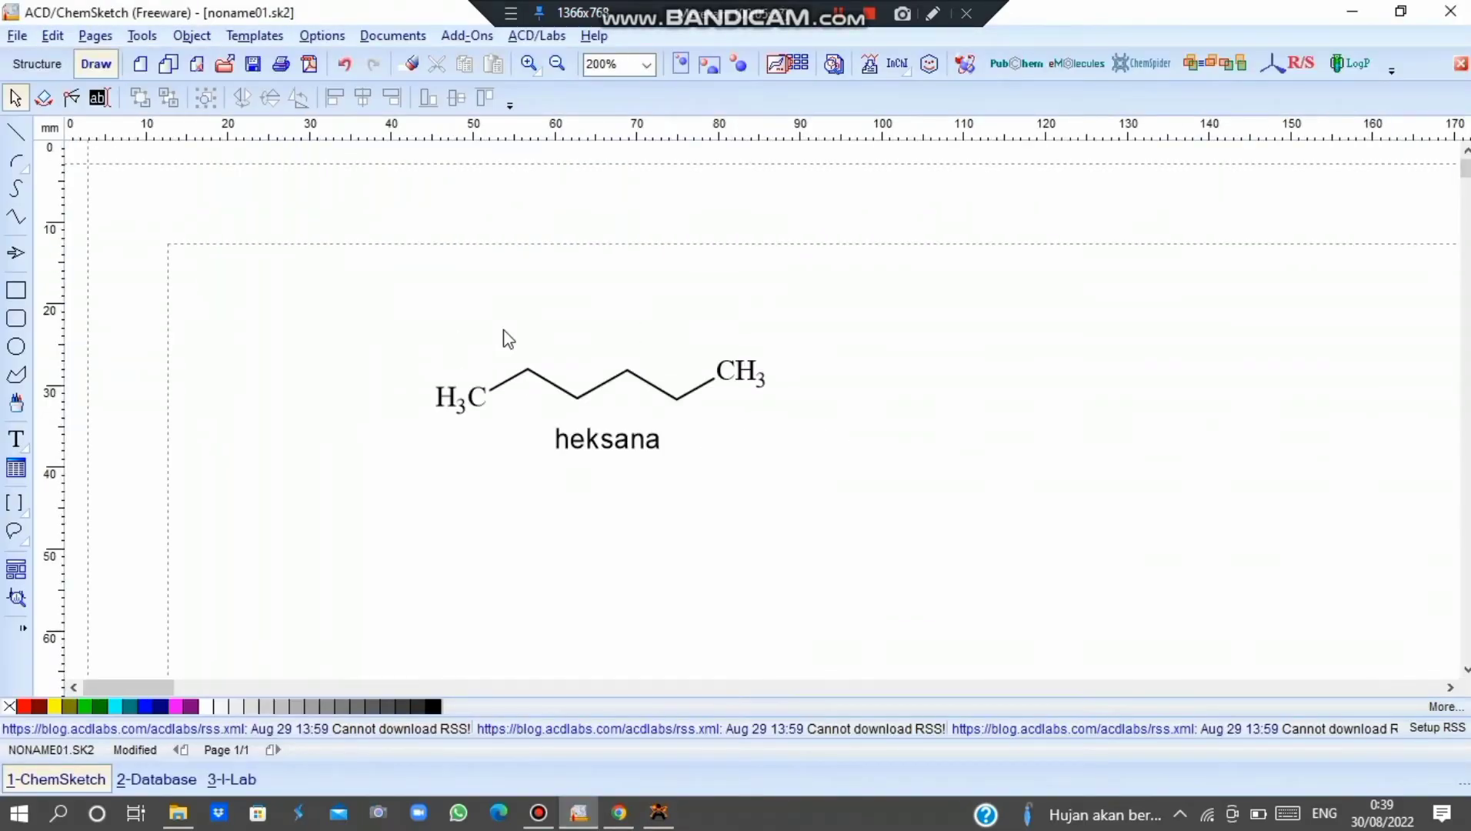
left_click(1356, 10)
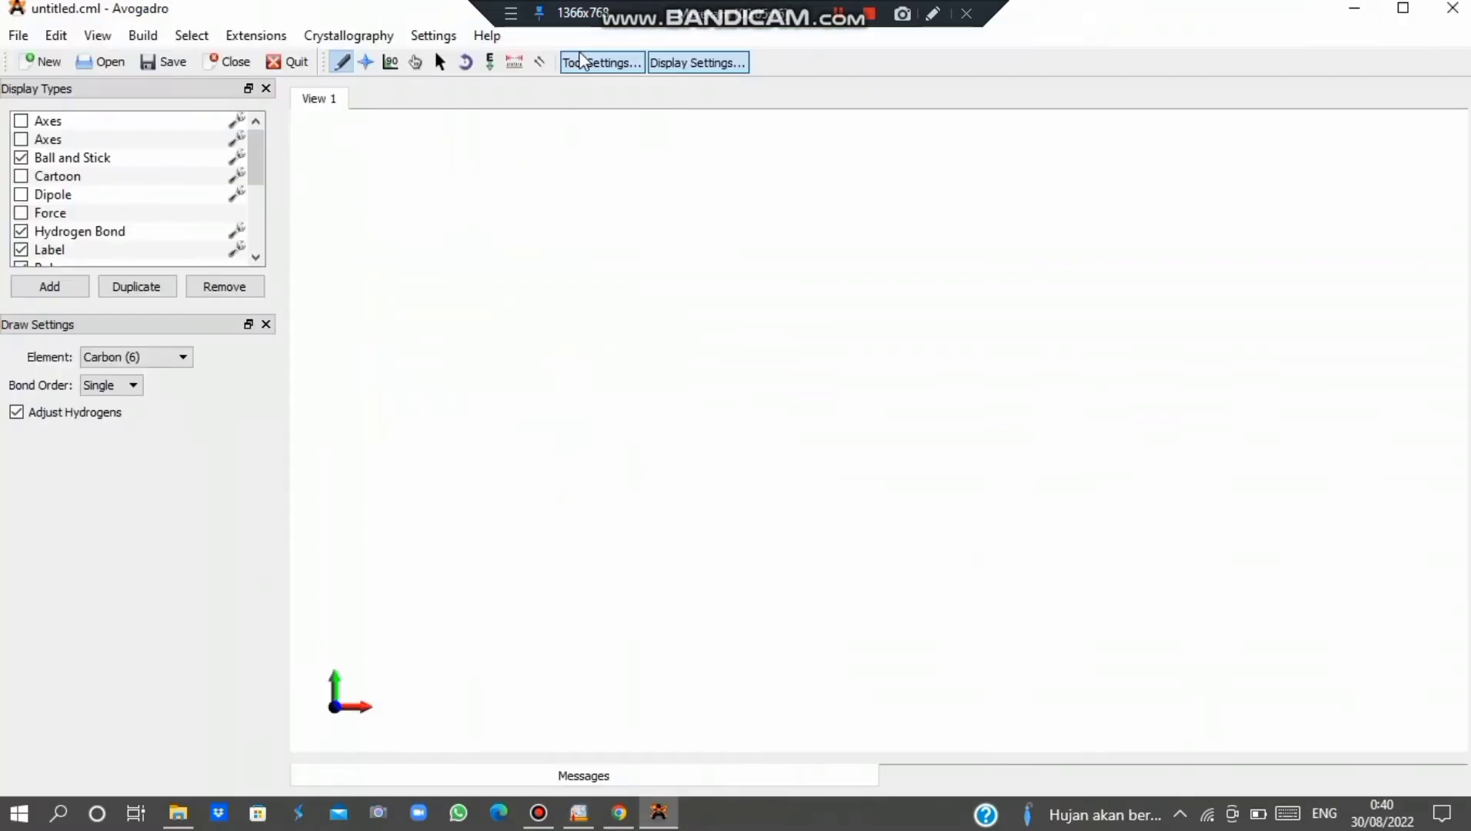
left_click(596, 63)
left_click(596, 63)
left_click_drag(362, 27, 372, 54)
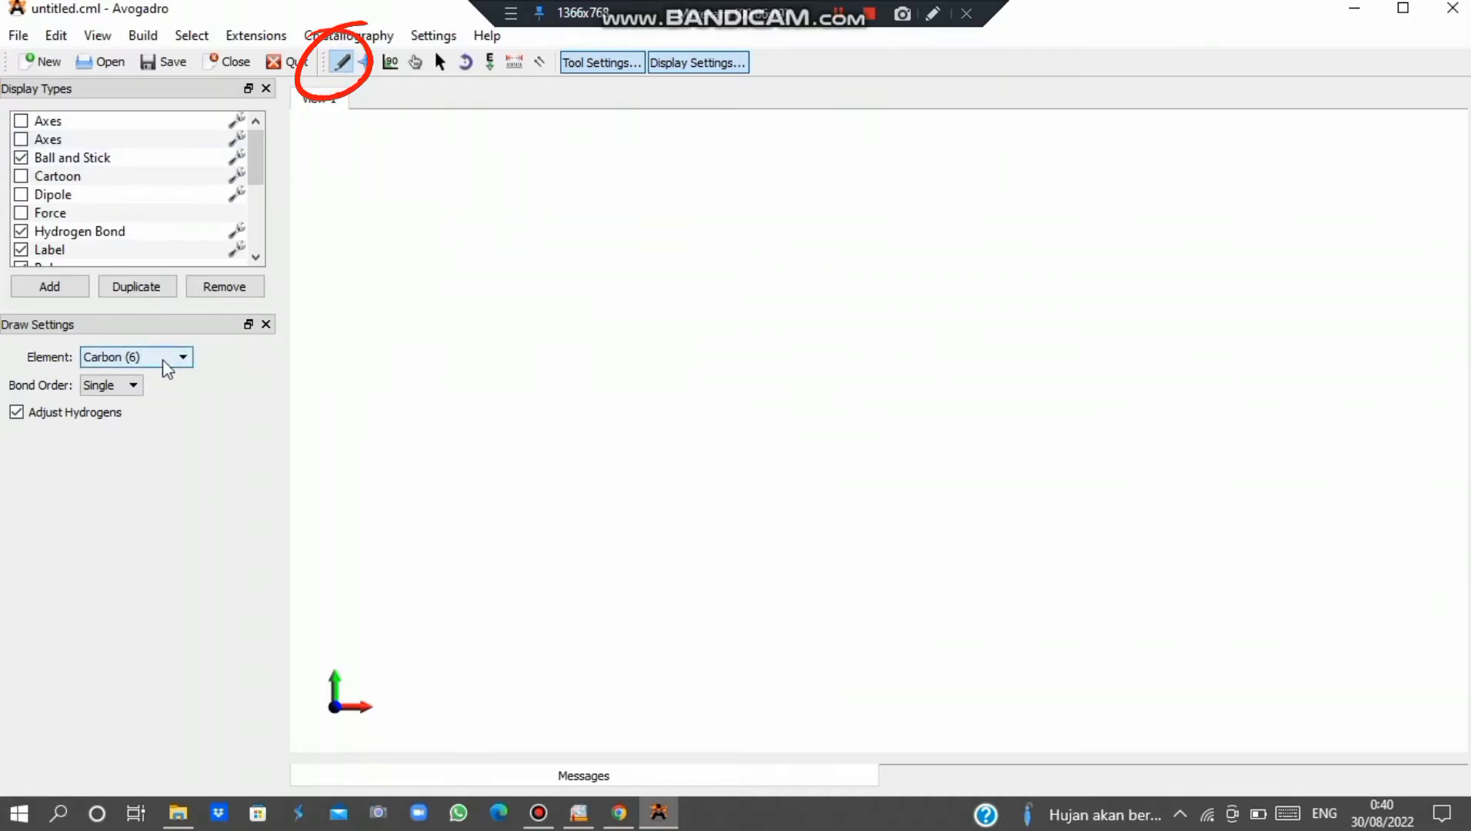
Review the Draw tool's element and bond order choices, keeping Carbon (6) and Single.
left_click(182, 358)
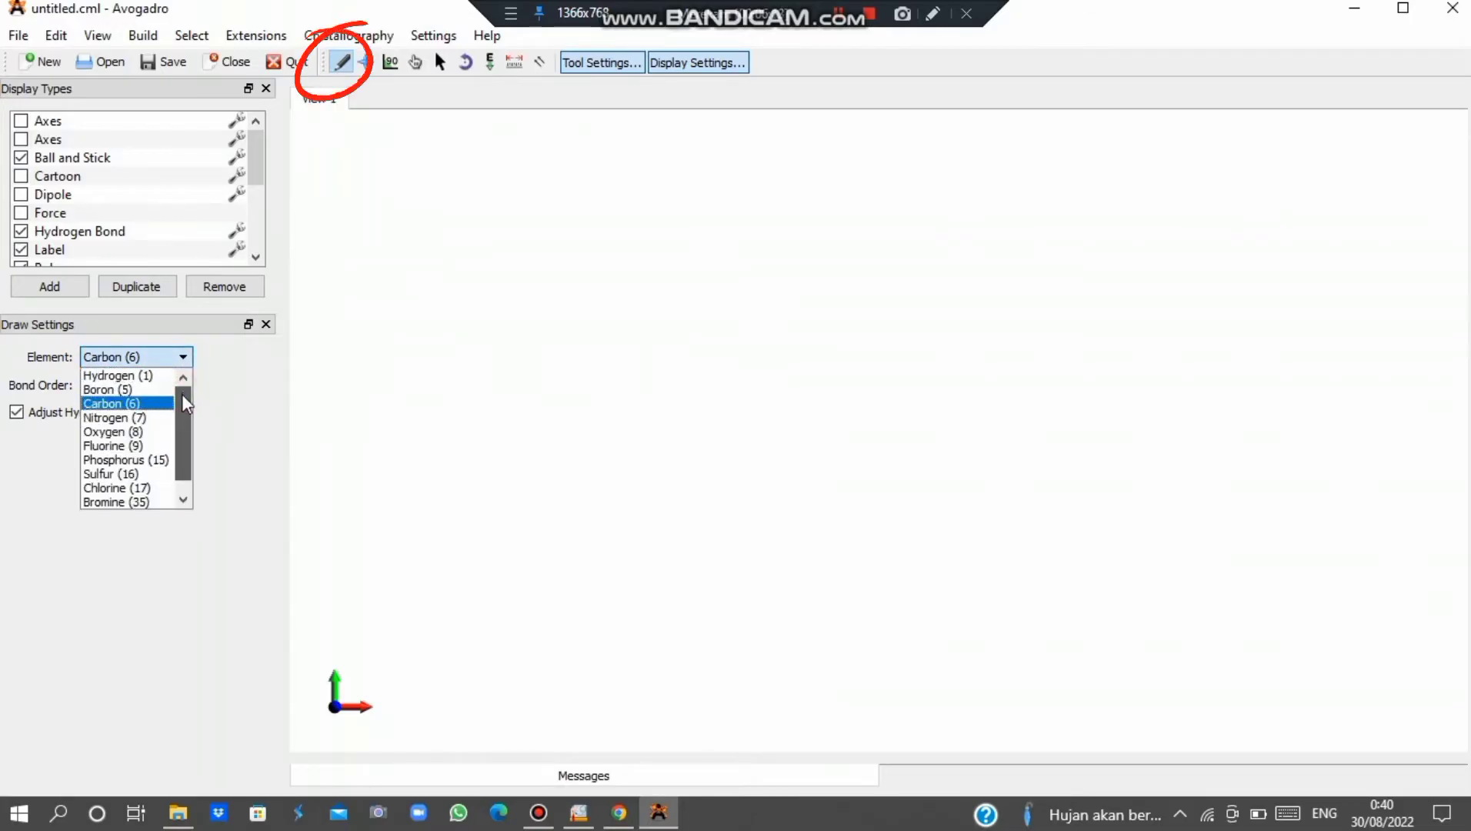
scroll(182, 394, "down", 1)
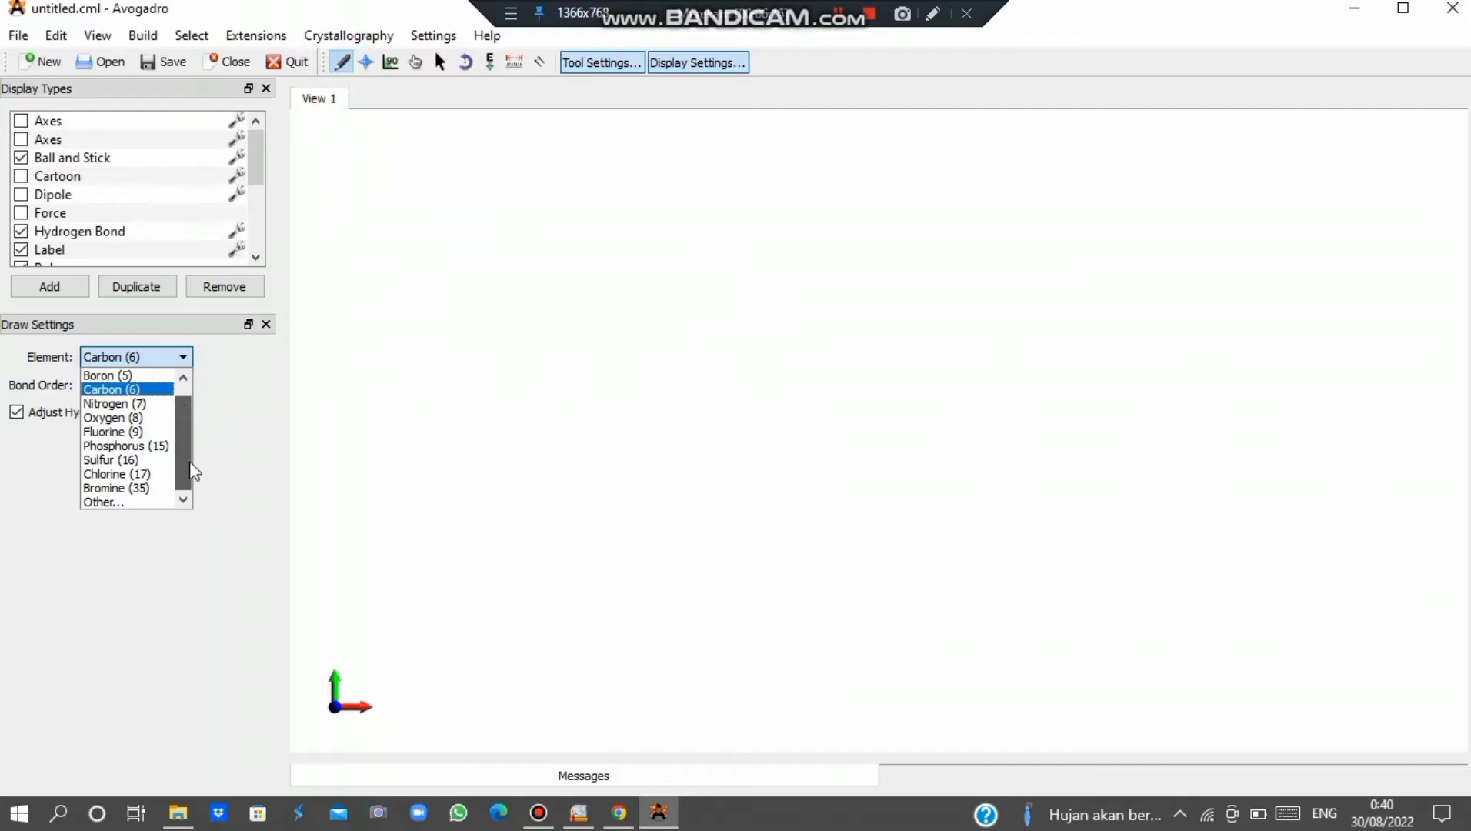
scroll(181, 396, "up", 1)
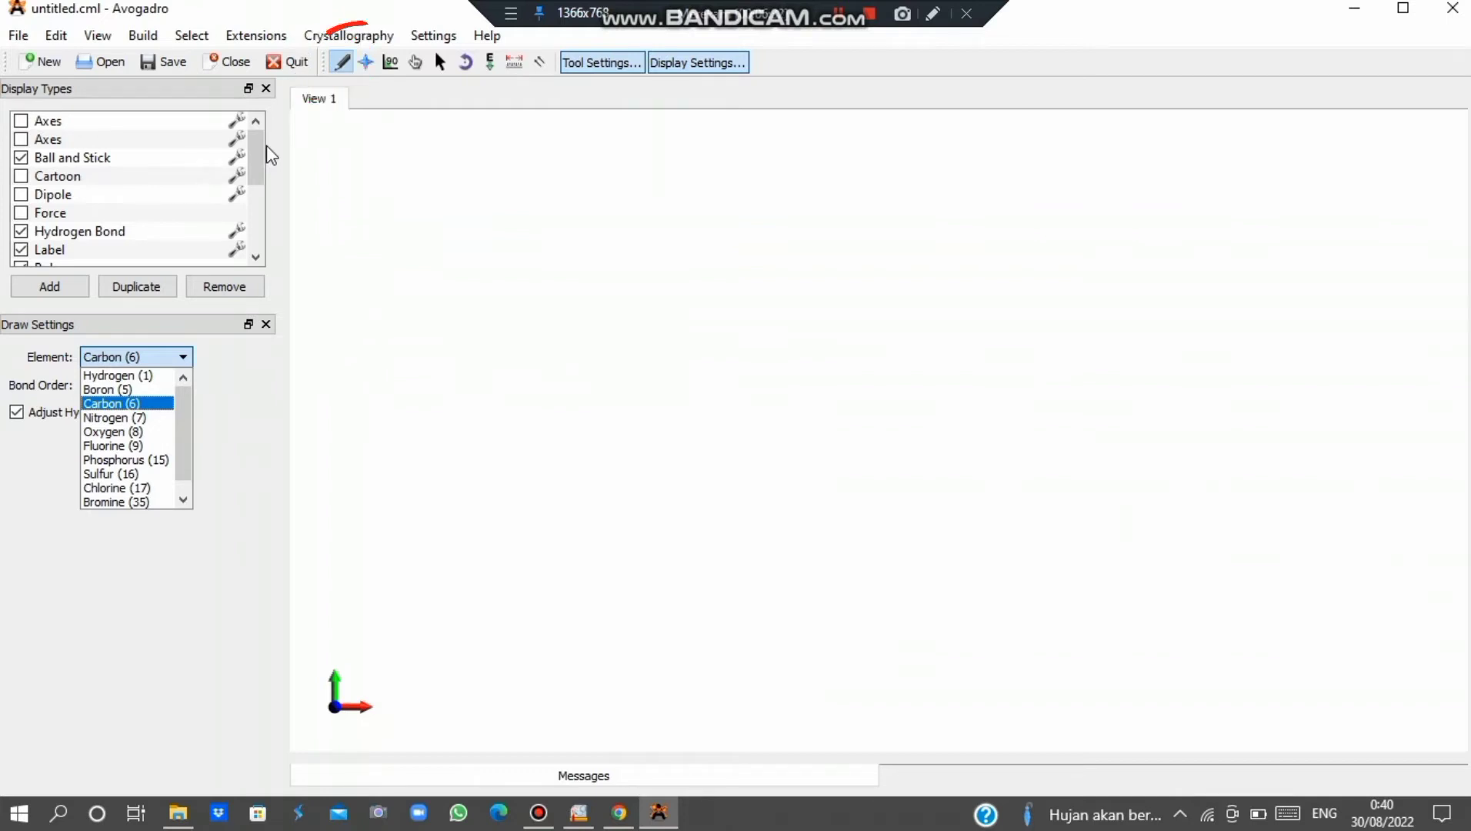
left_click(144, 404)
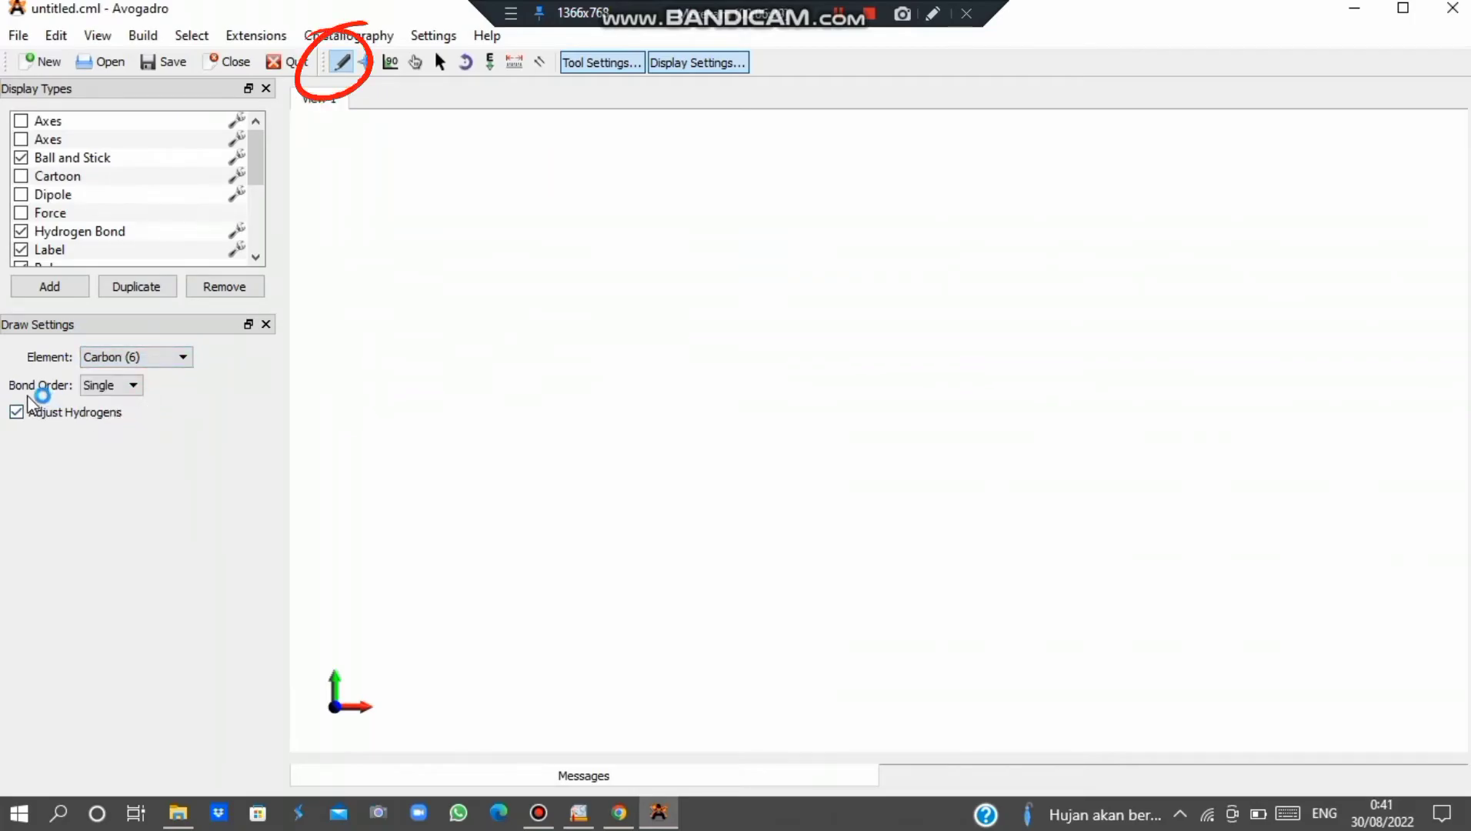
left_click(101, 387)
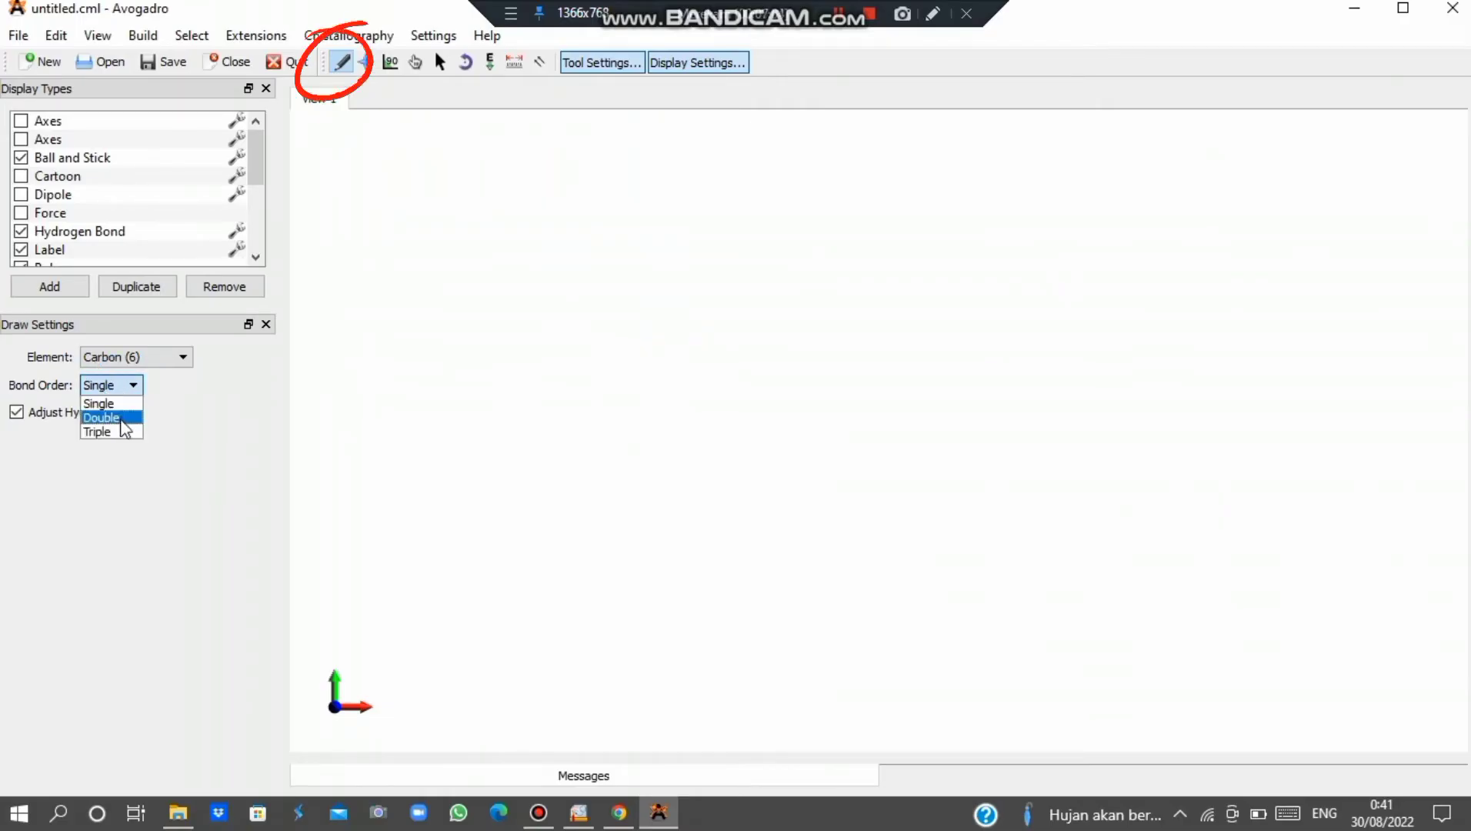
left_click(186, 408)
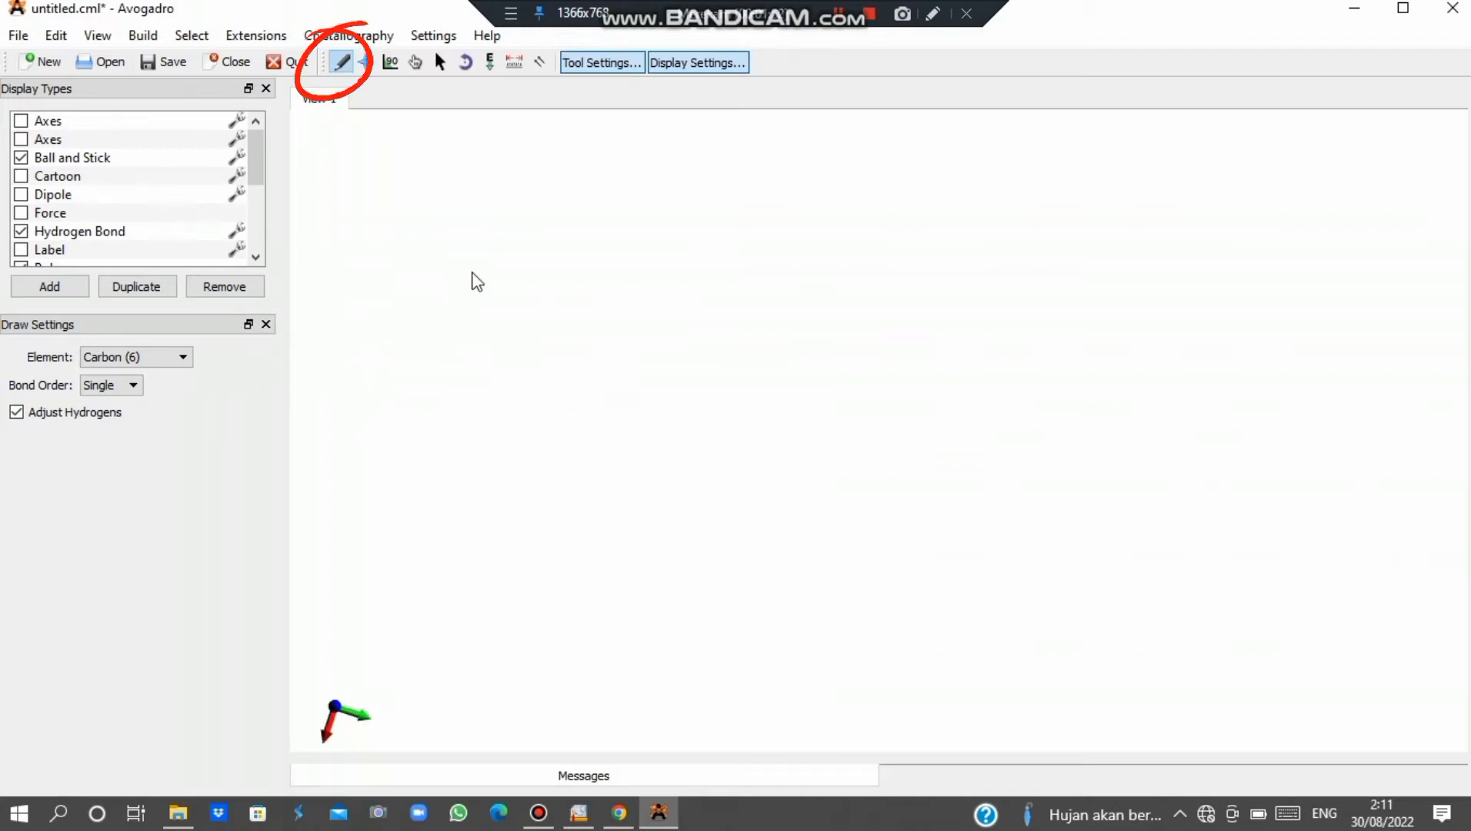
Place one carbon with automatic hydrogens, and draw two single-bonded carbons beside it with Adjust Hydrogens off.
left_click(472, 272)
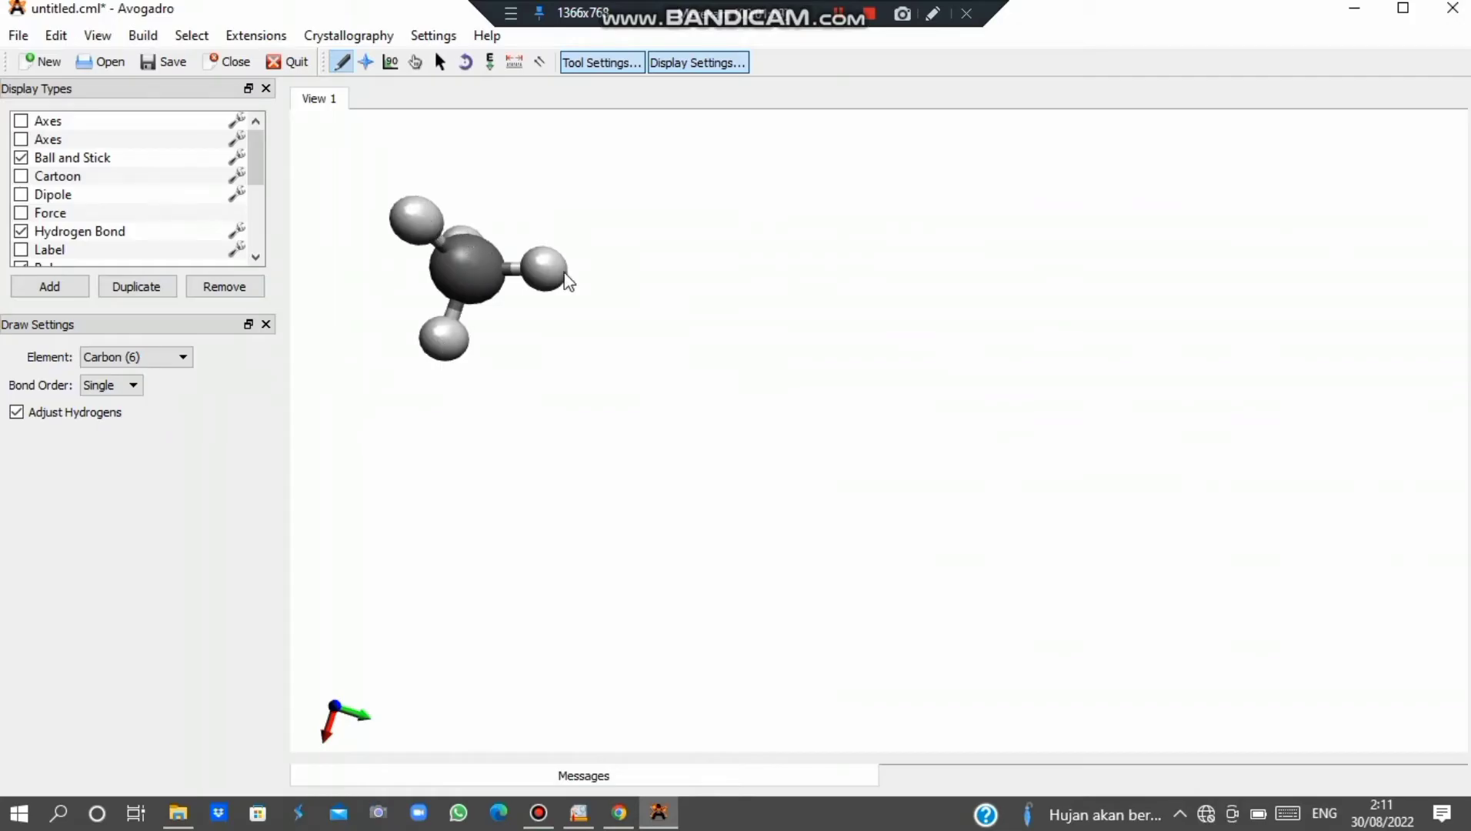
left_click(17, 412)
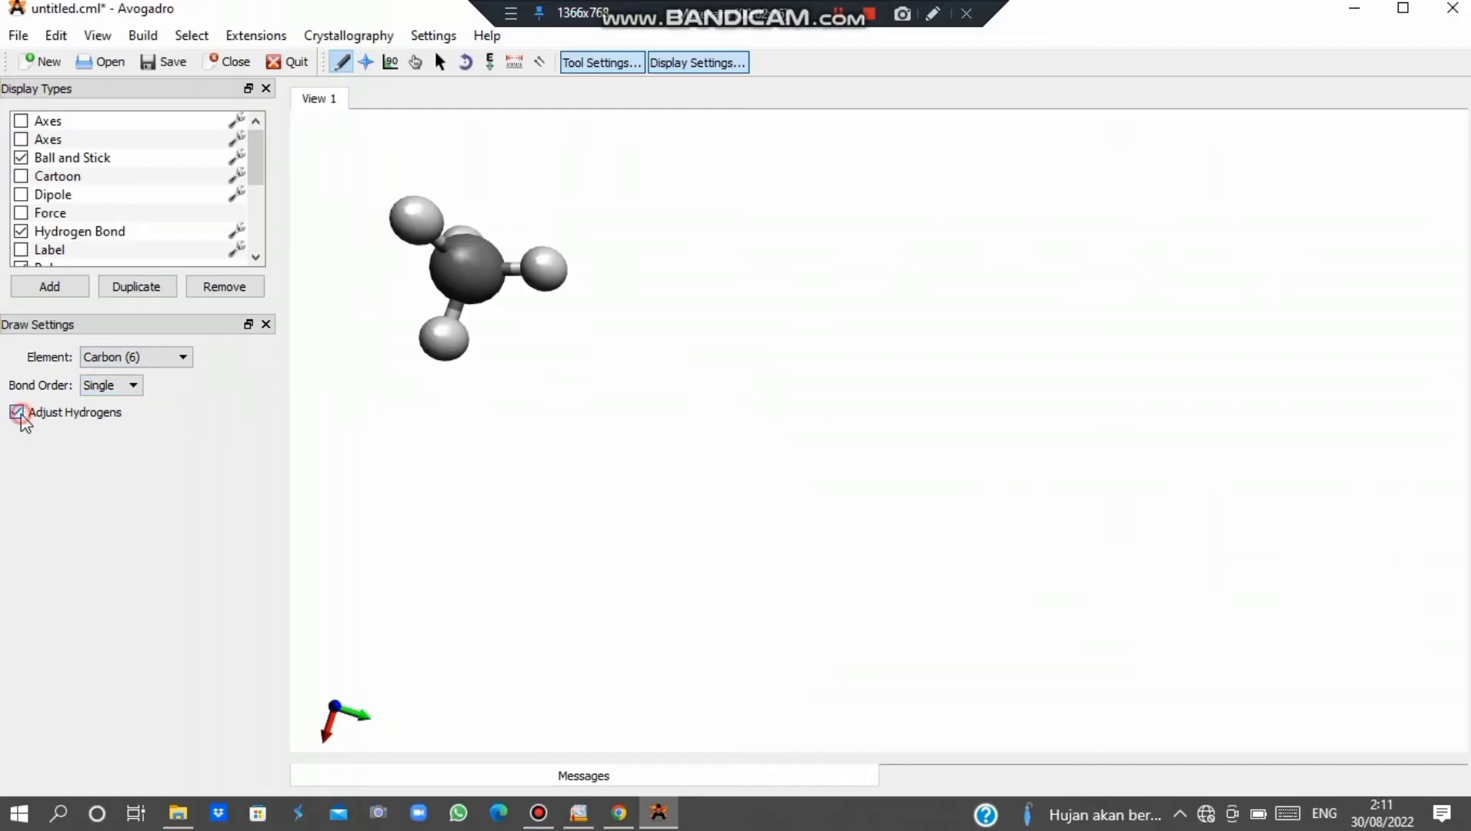
left_click(832, 265)
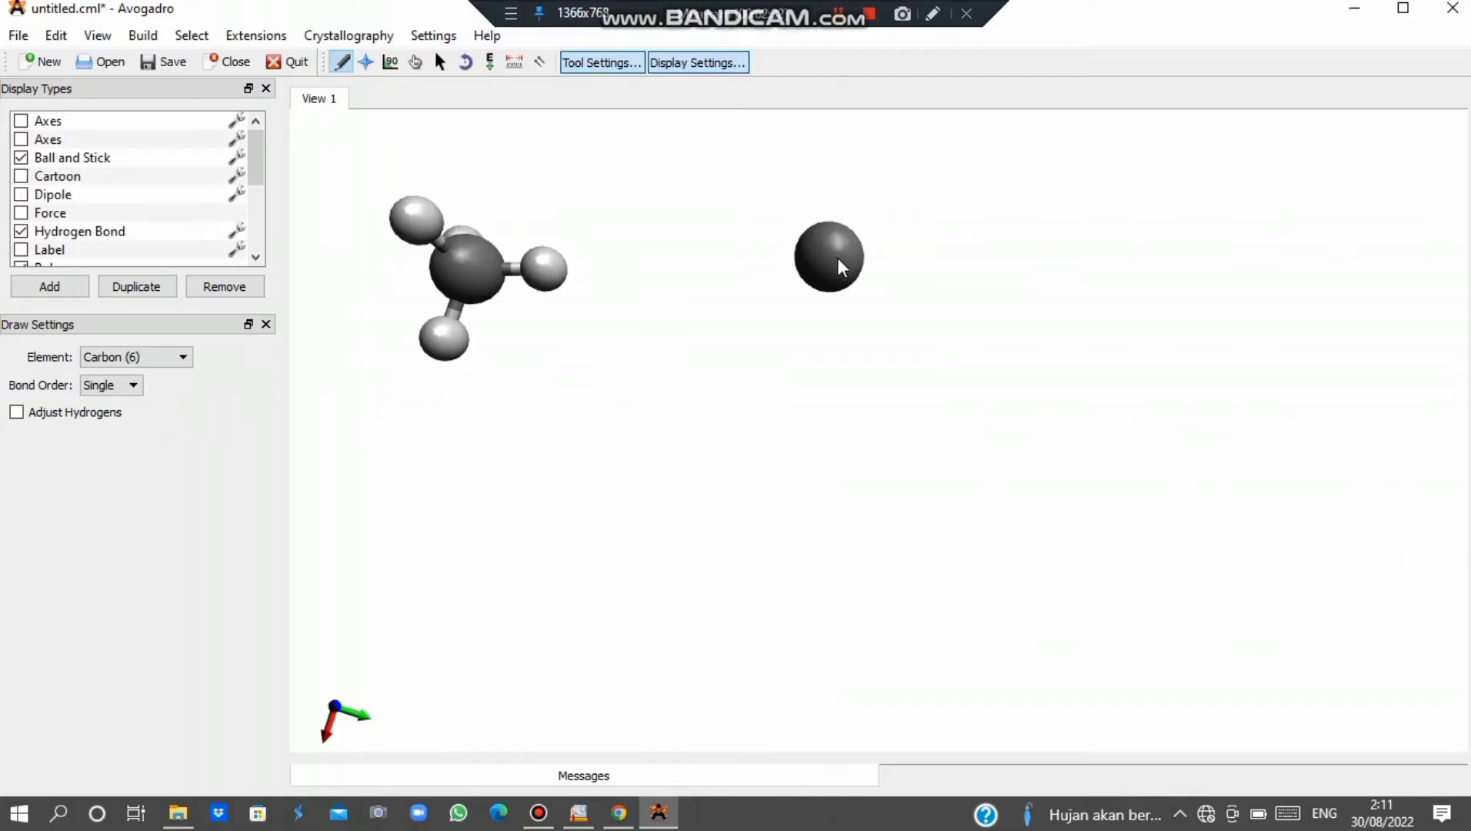
left_click_drag(953, 267, 1030, 255)
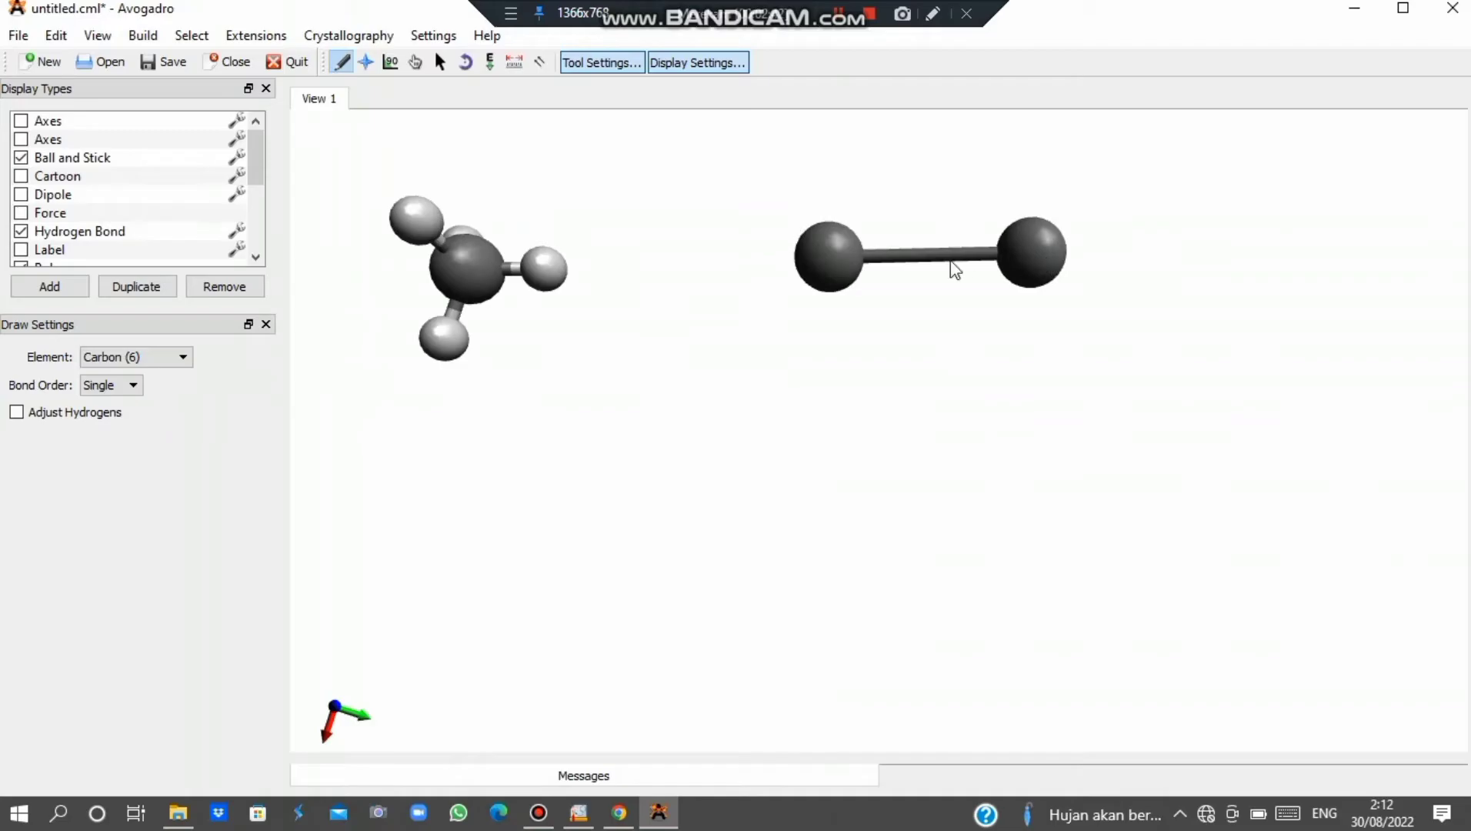
Turn Adjust Hydrogens on and draw two single-bonded carbons with hydrogens below the bare carbon pair, keeping the bond order Single.
left_click(16, 412)
left_click(823, 409)
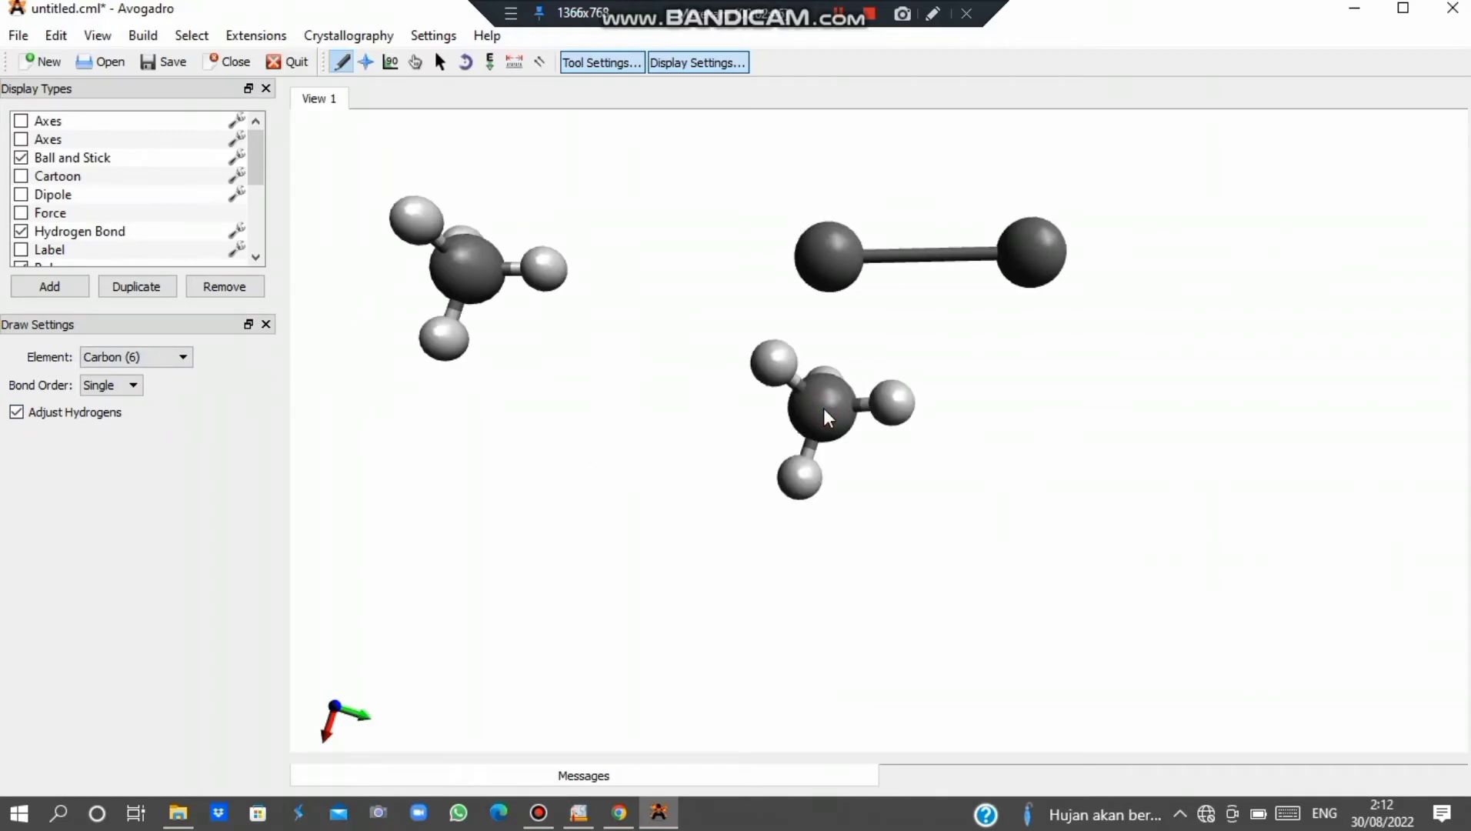
left_click_drag(823, 408, 1057, 410)
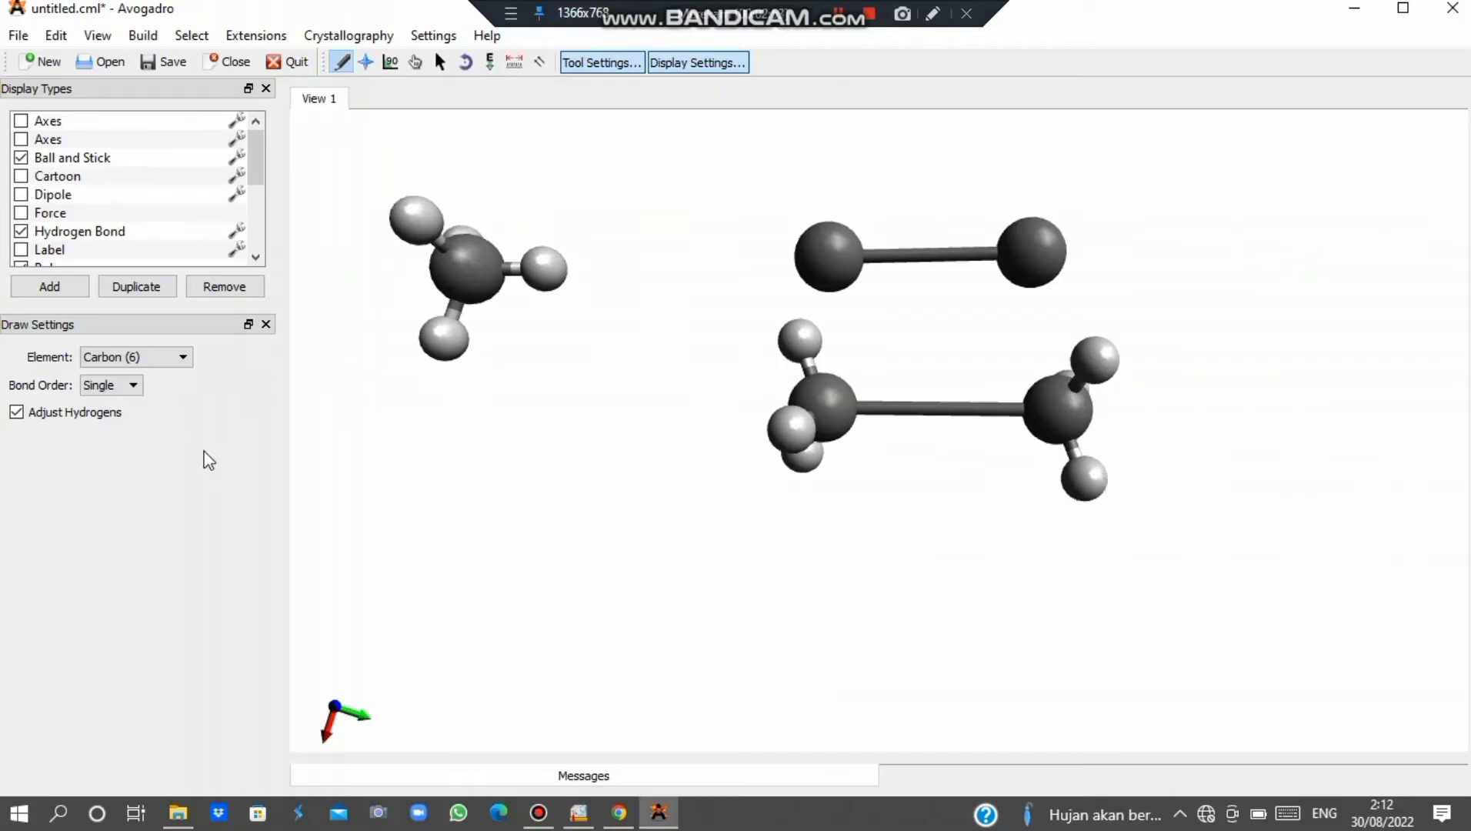
left_click(134, 388)
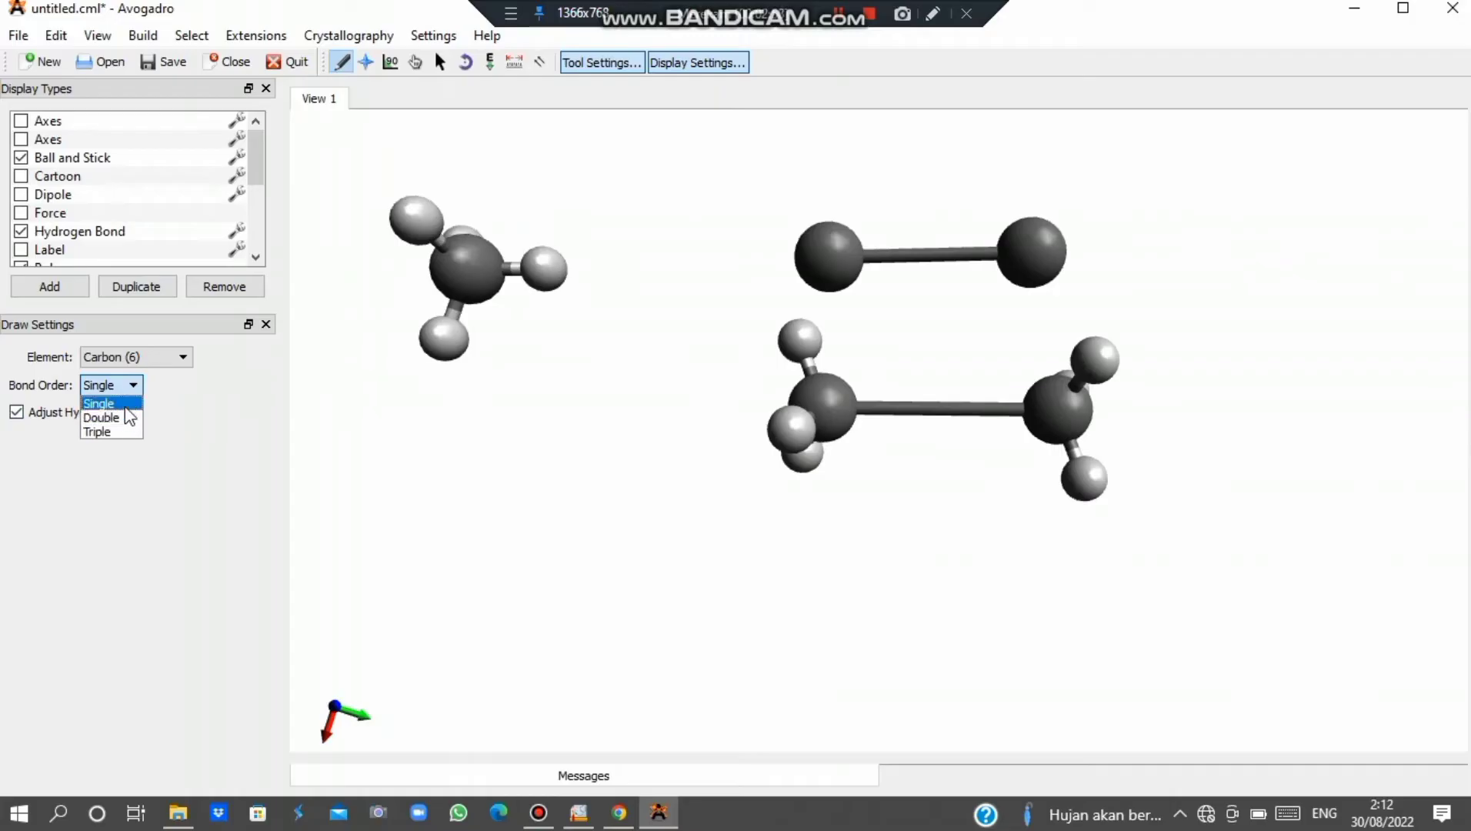
left_click(100, 403)
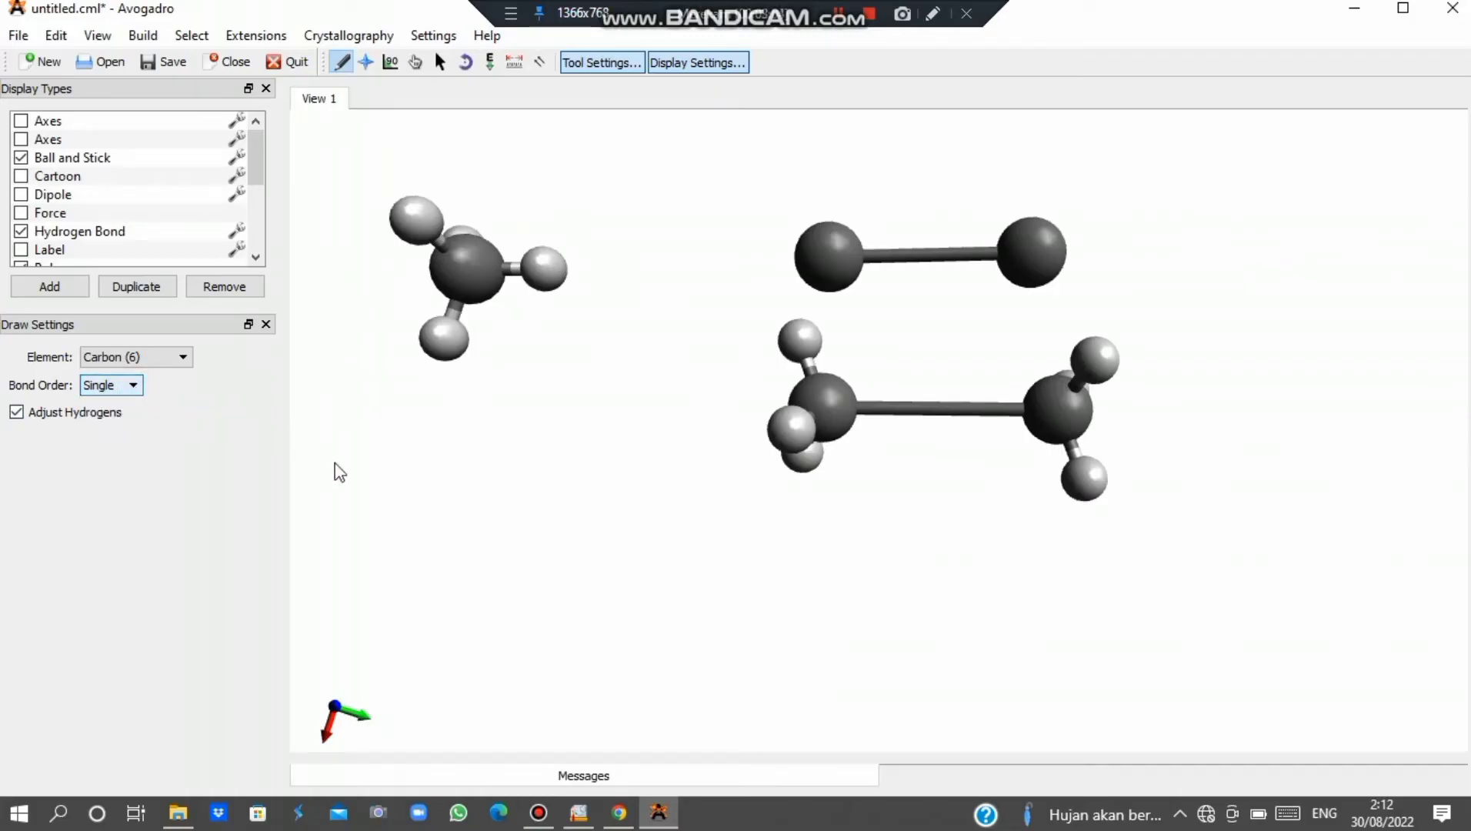
Draw a single-bonded carbon pair with hydrogens below the lone CH4, and a double-bonded pair beneath the other structures using bond order Double.
left_click_drag(576, 528, 581, 503)
left_click(129, 386)
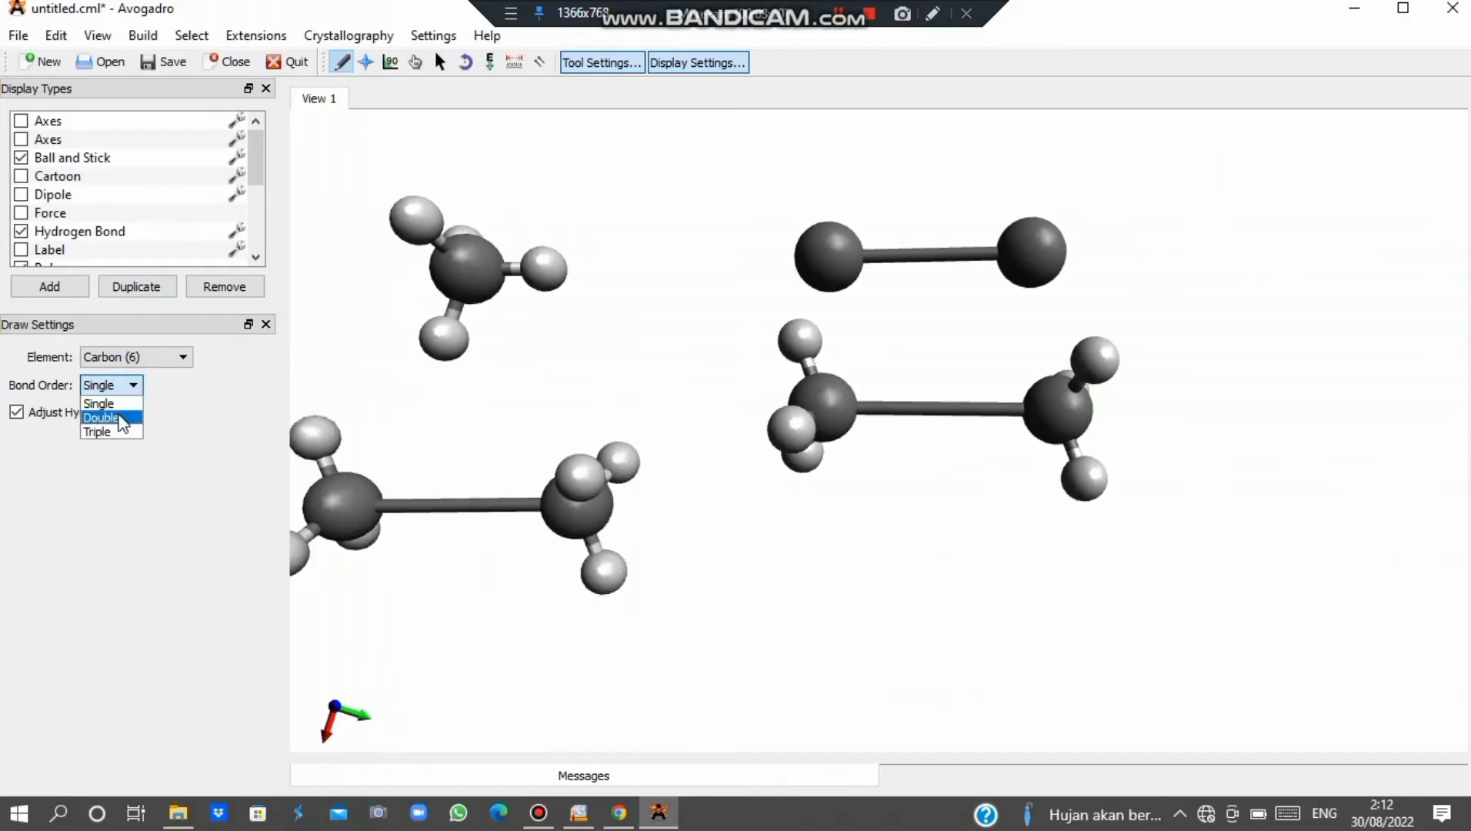
left_click(117, 418)
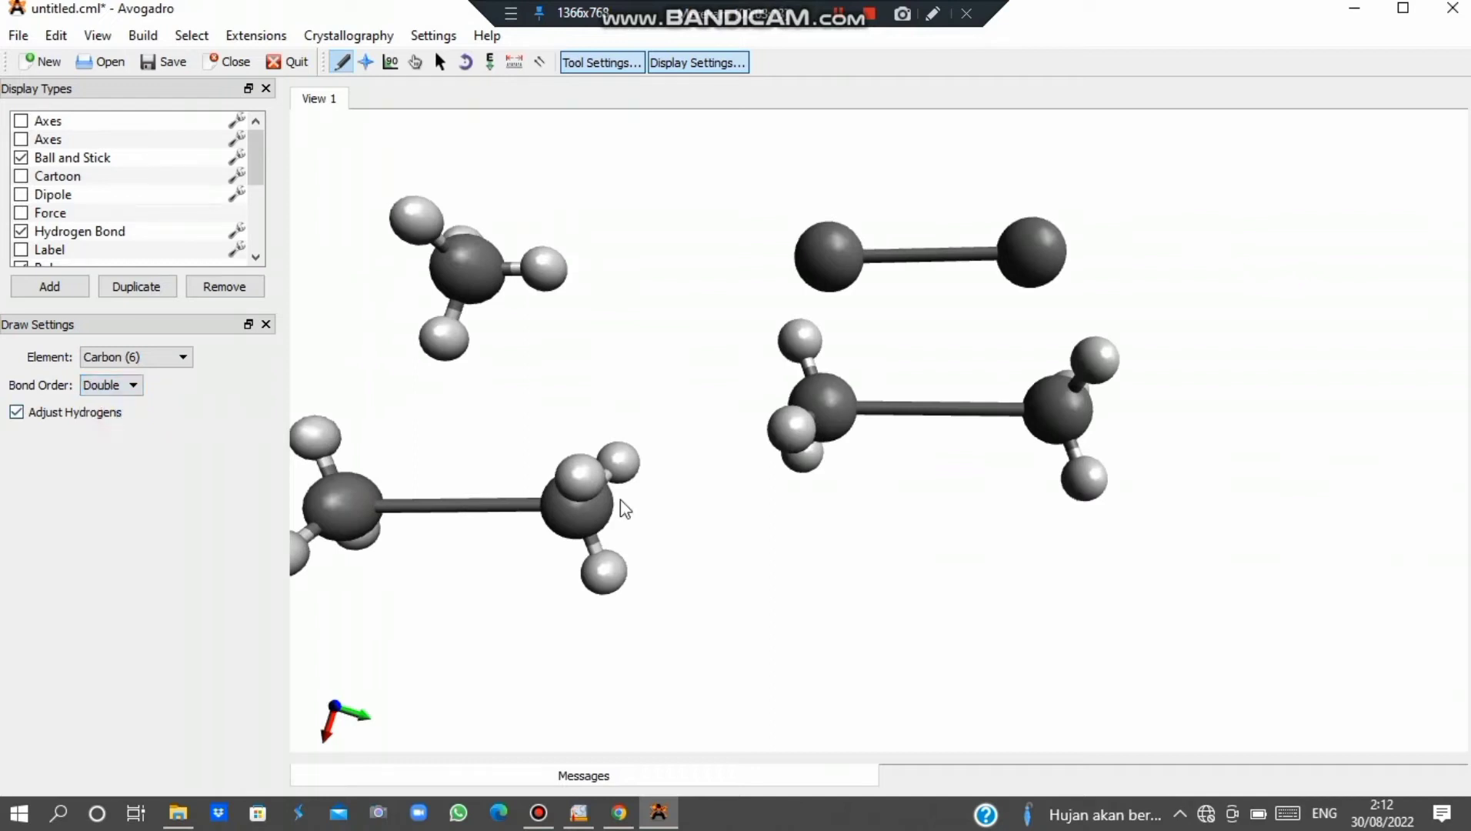
left_click_drag(684, 604, 919, 604)
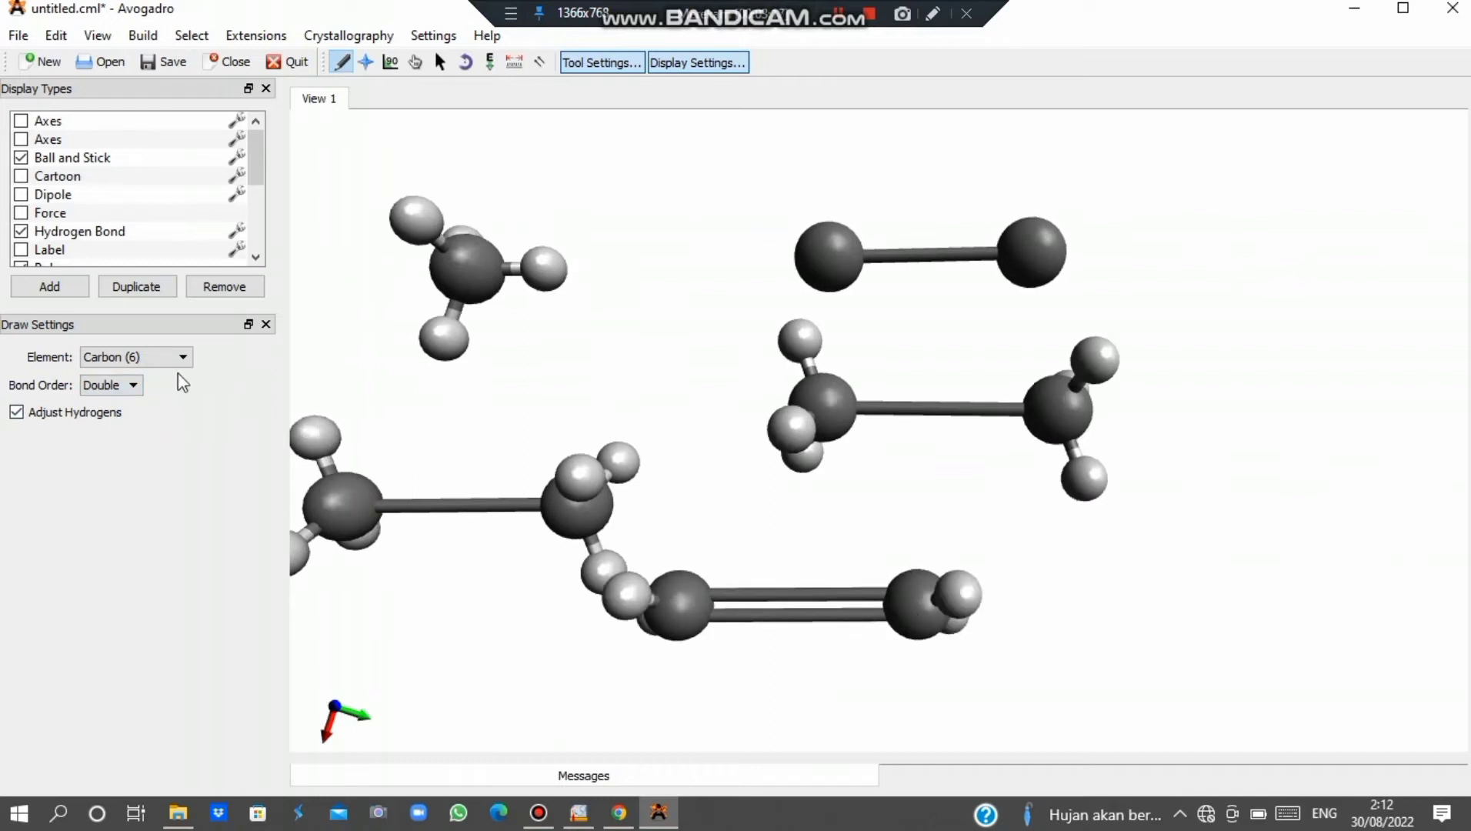
Set the bond order to Single and cycle the existing bond of the middle carbon pair through its orders, ending on double.
left_click(133, 386)
left_click(127, 398)
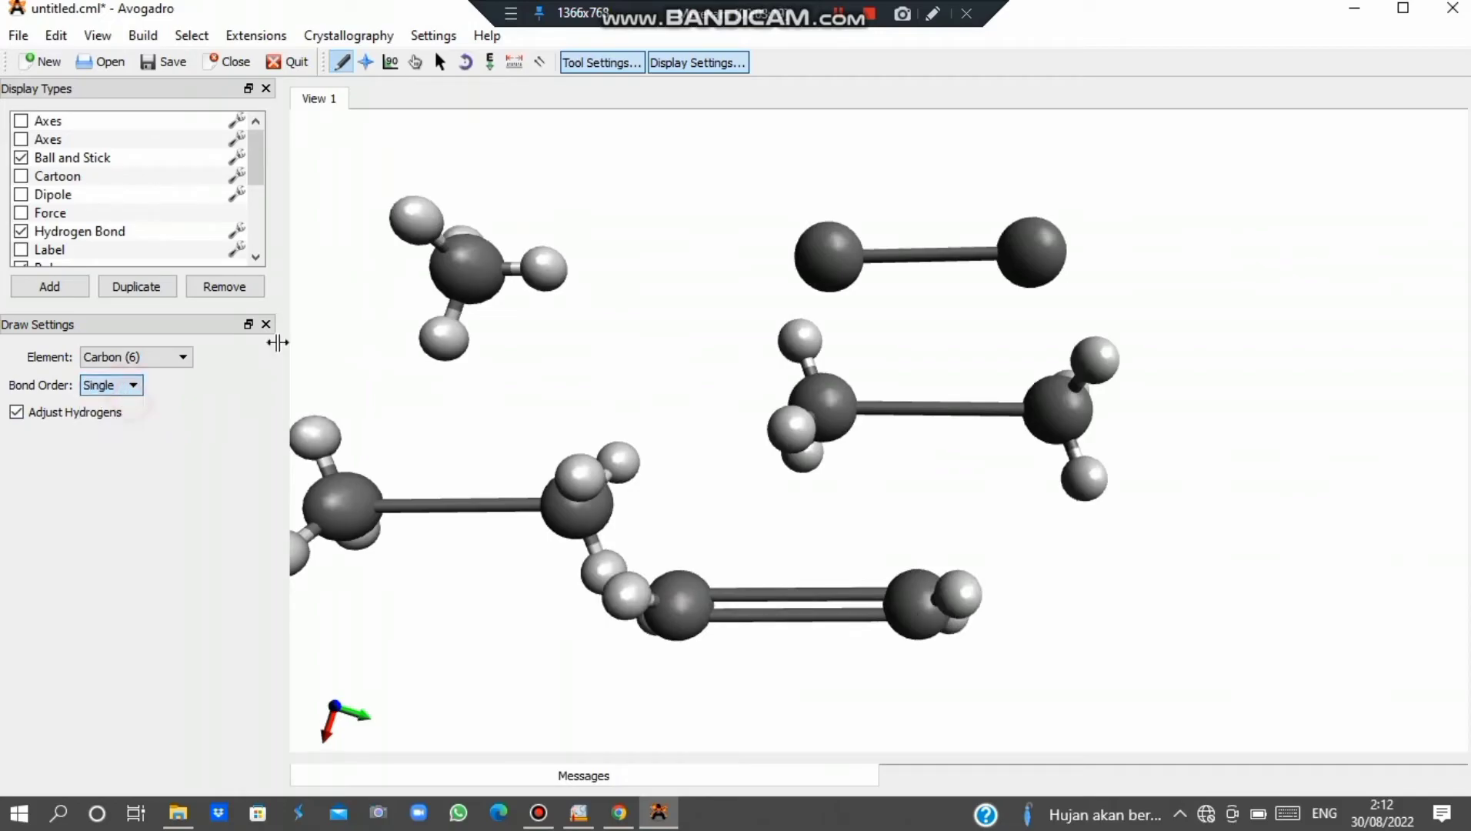
left_click(919, 412)
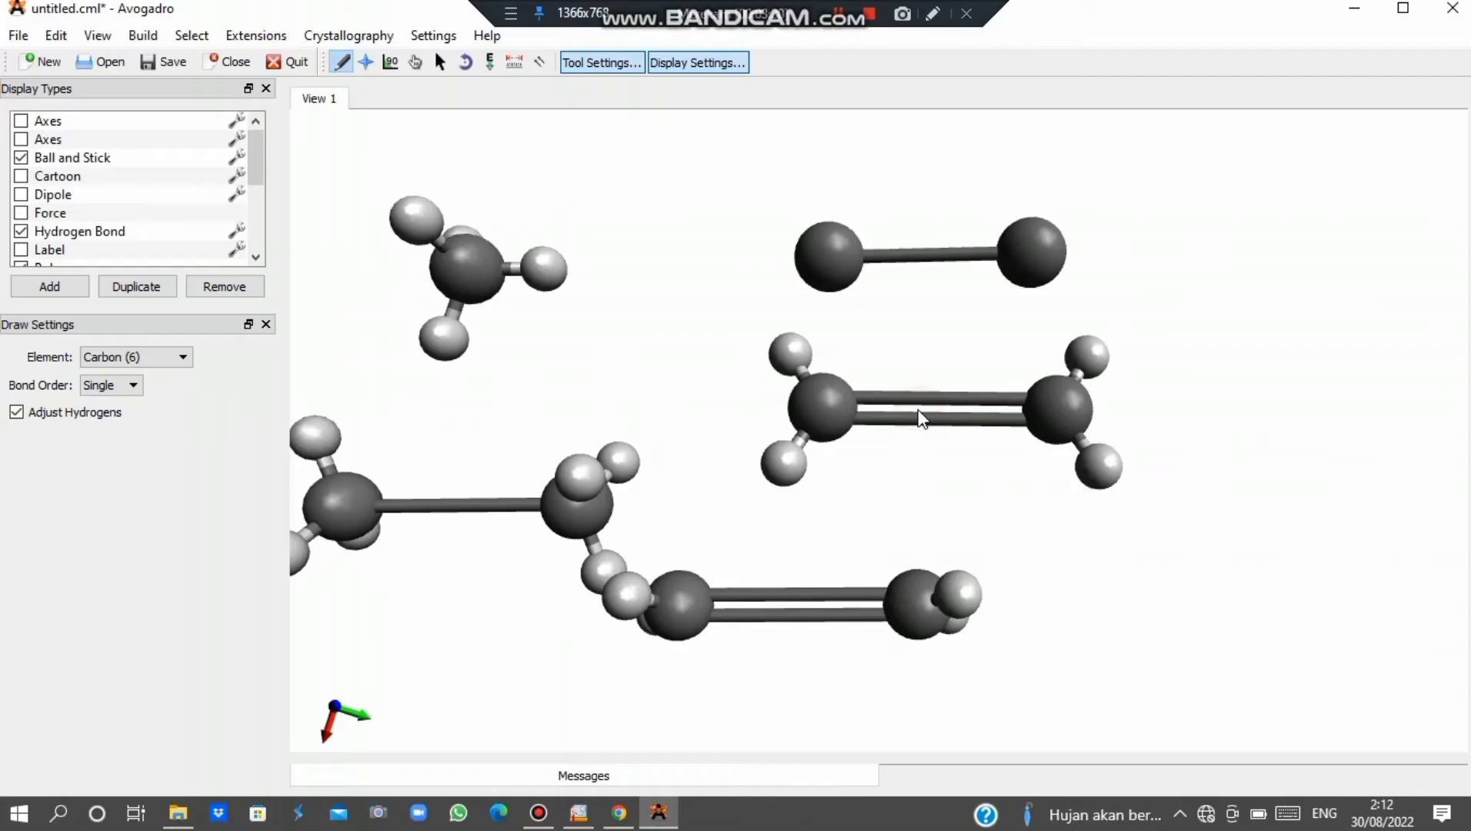
left_click(920, 411)
left_click(920, 411)
left_click(920, 411)
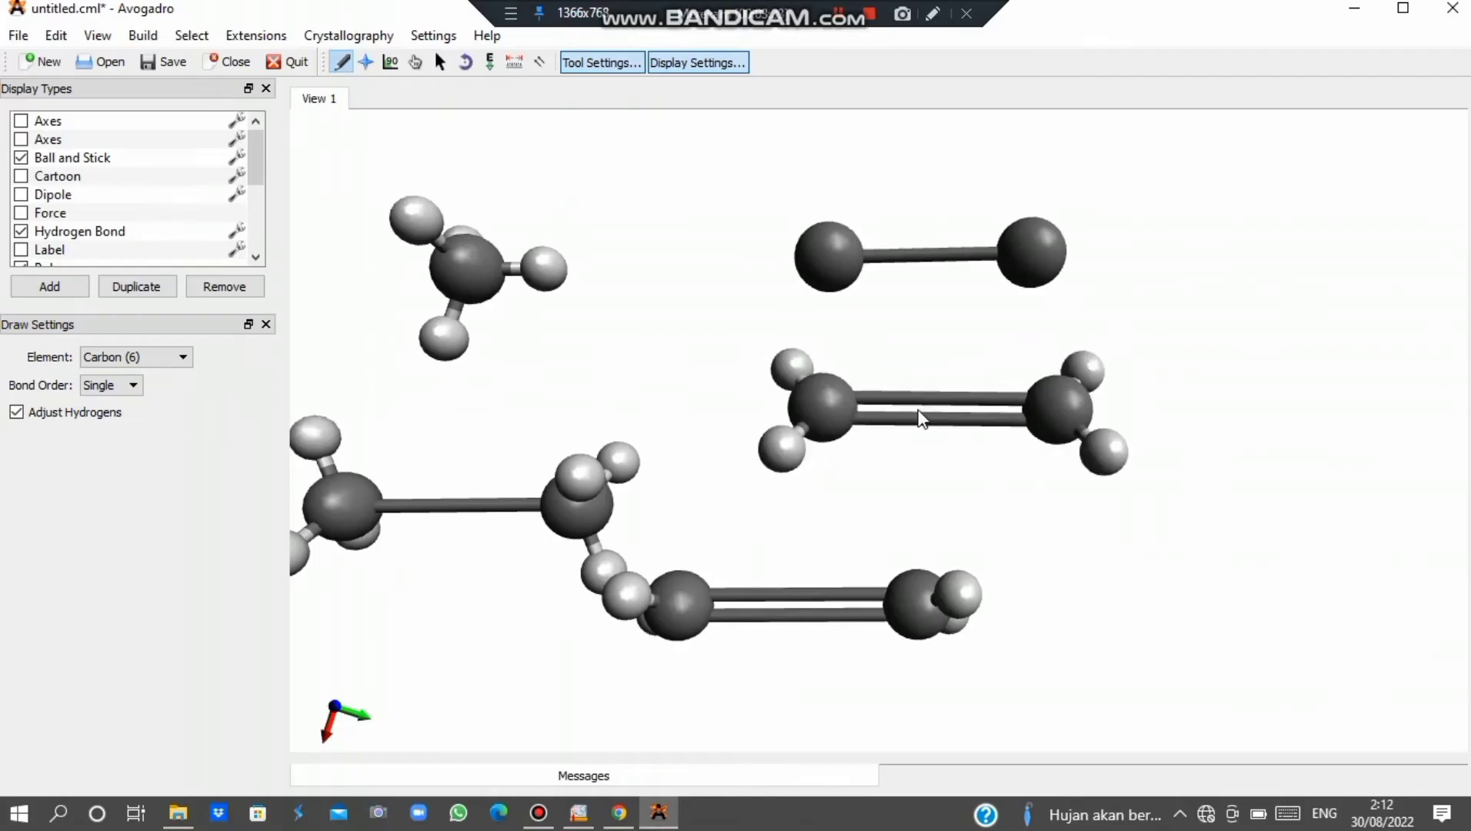
Delete all practice structures and draw a zigzag chain of six single-bonded carbons with automatic hydrogens.
key("ctrl+a")
key("Delete")
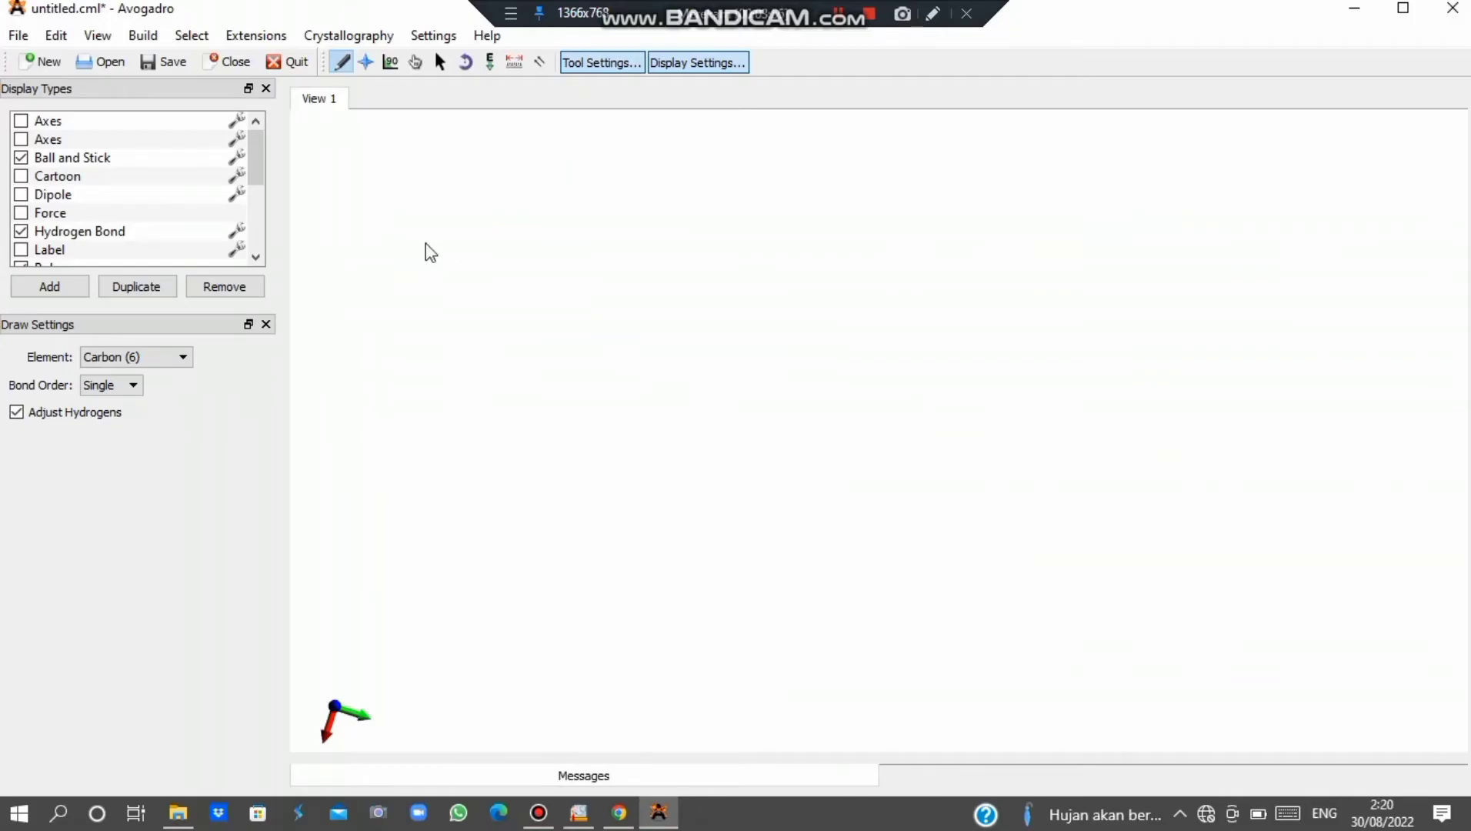
left_click(426, 245)
mouse_move(424, 242)
left_mouse_down()
mouse_move(576, 369)
mouse_move(715, 237)
mouse_move(849, 391)
mouse_move(969, 244)
left_mouse_up()
left_click_drag(1037, 283, 1115, 372)
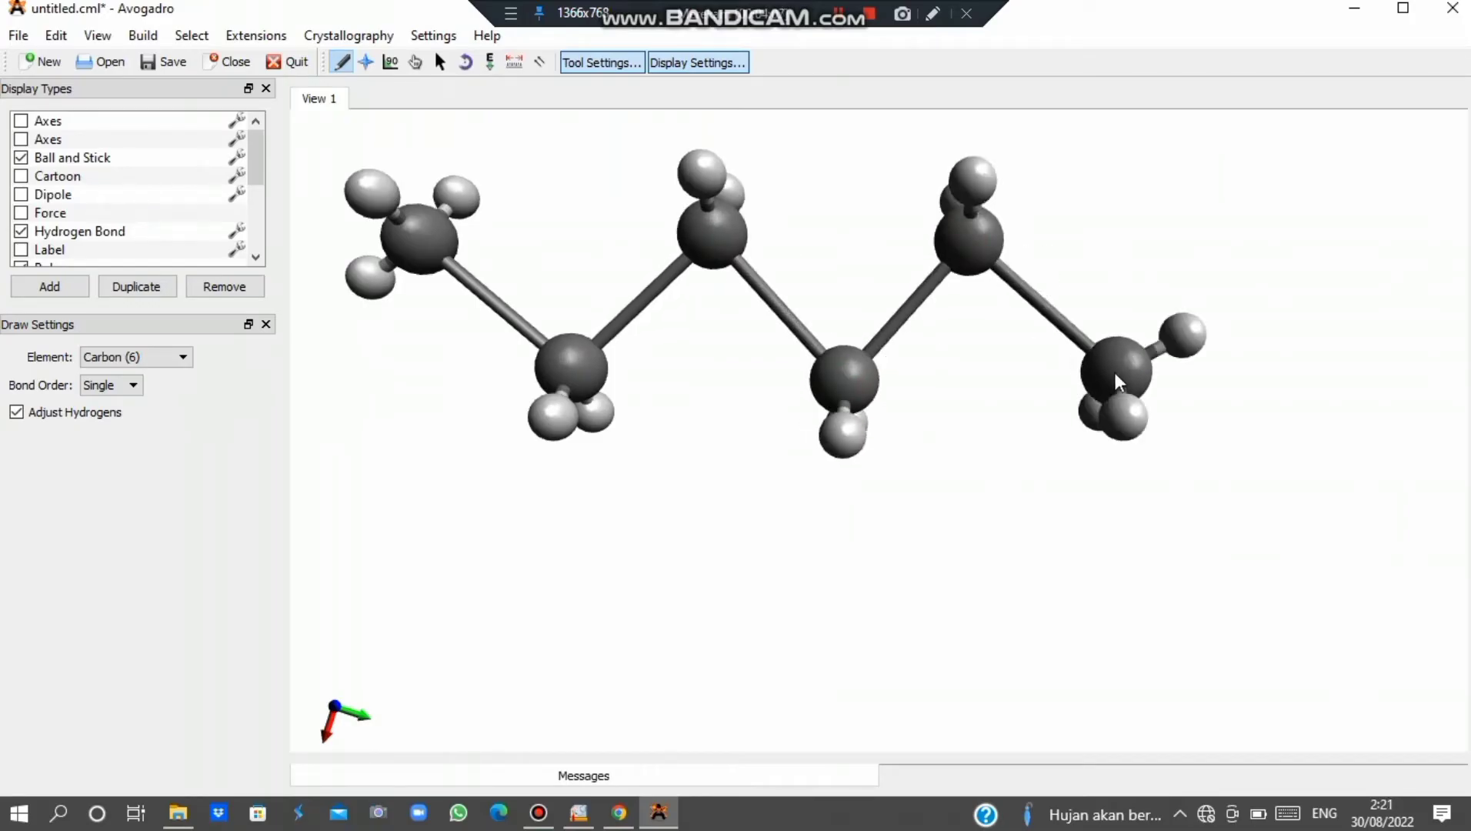
Examine the hexane model with the Navigate tool by moving, rotating and zooming it.
left_click(368, 62)
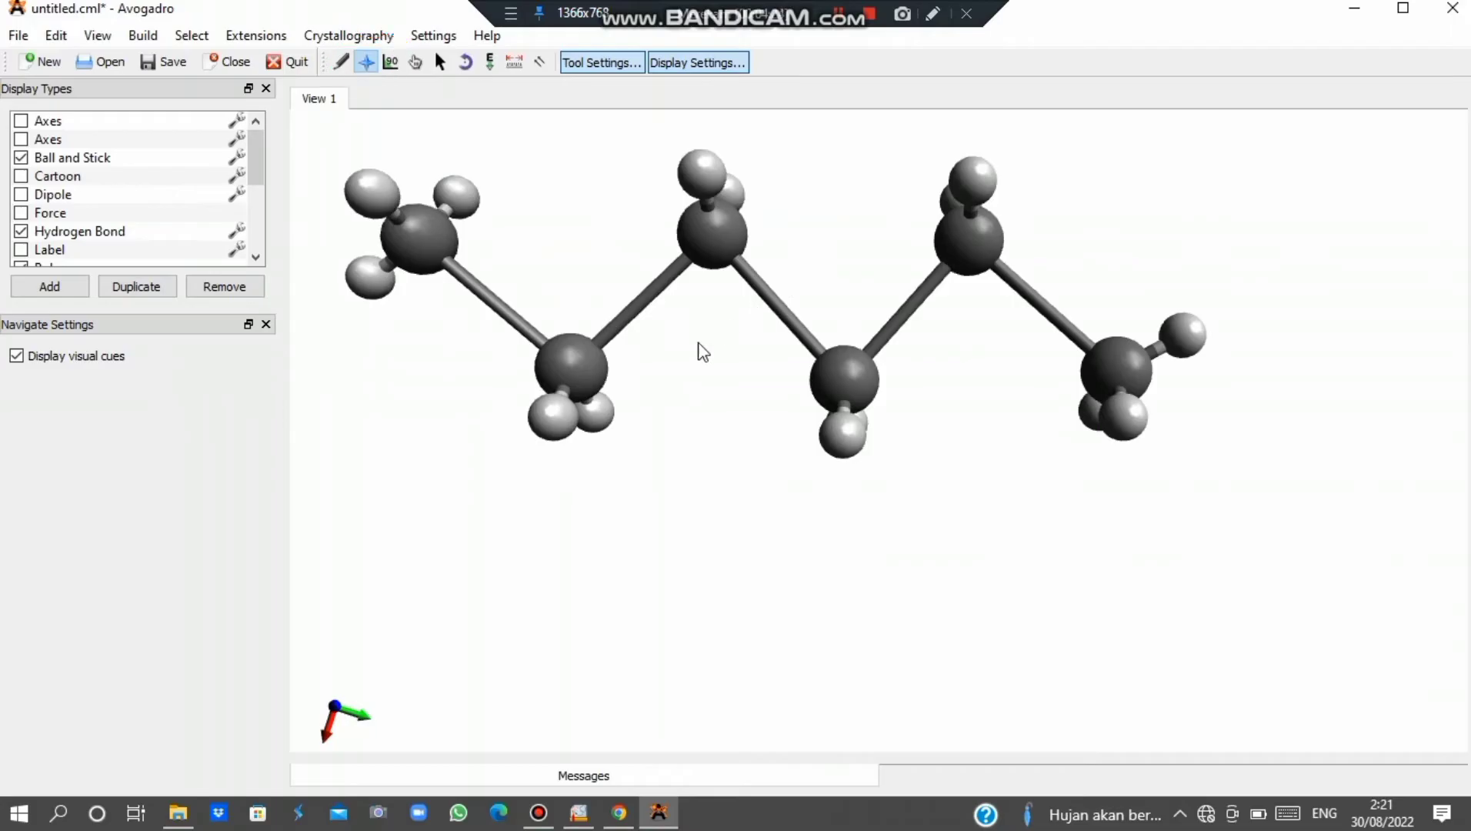
right_click_drag(698, 343, 828, 459)
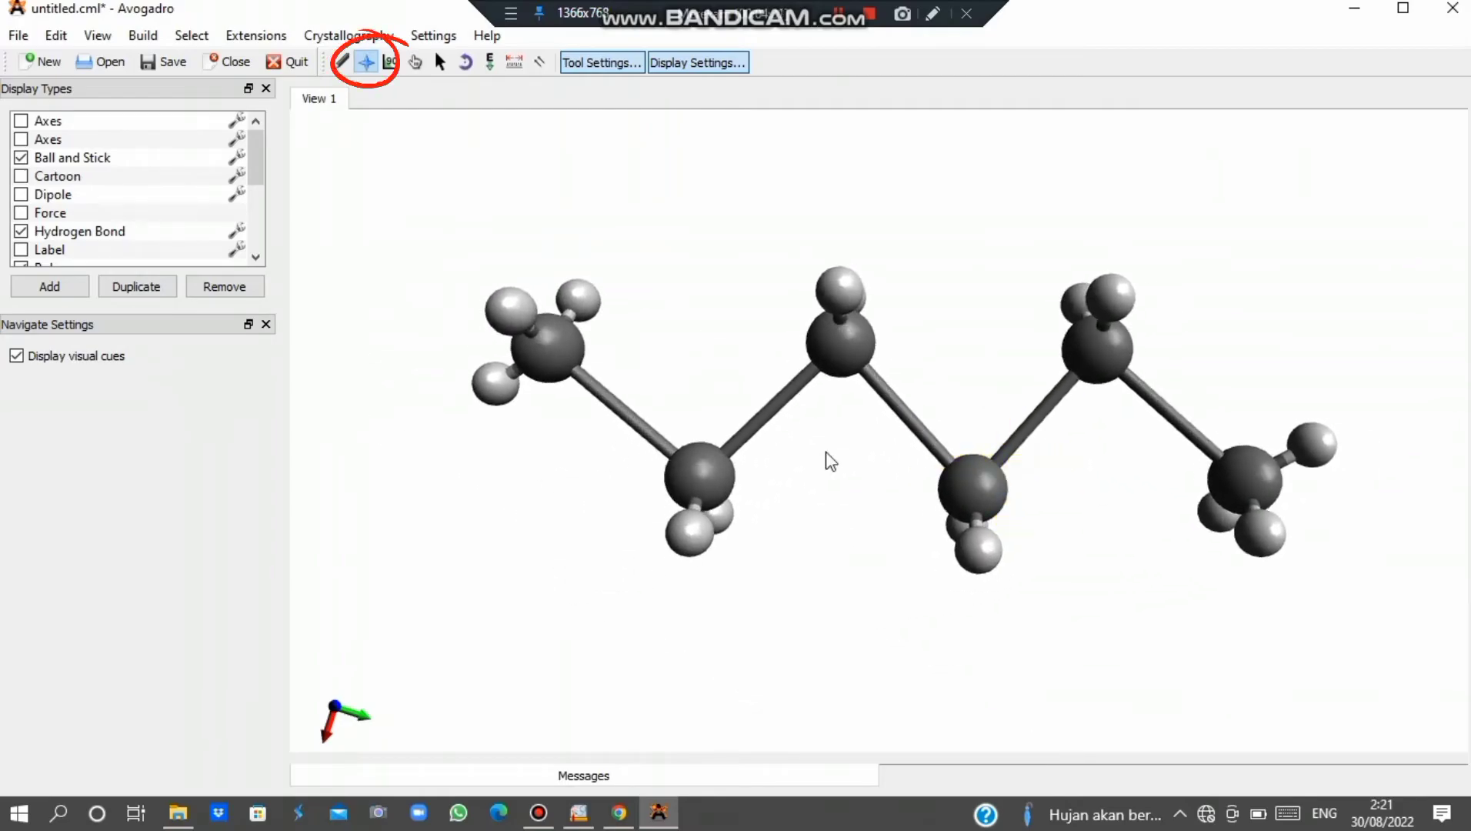
mouse_move(827, 453)
left_mouse_down()
mouse_move(729, 509)
mouse_move(824, 508)
mouse_move(775, 523)
mouse_move(821, 549)
mouse_move(820, 614)
mouse_move(821, 469)
mouse_move(801, 470)
mouse_move(818, 483)
left_mouse_up()
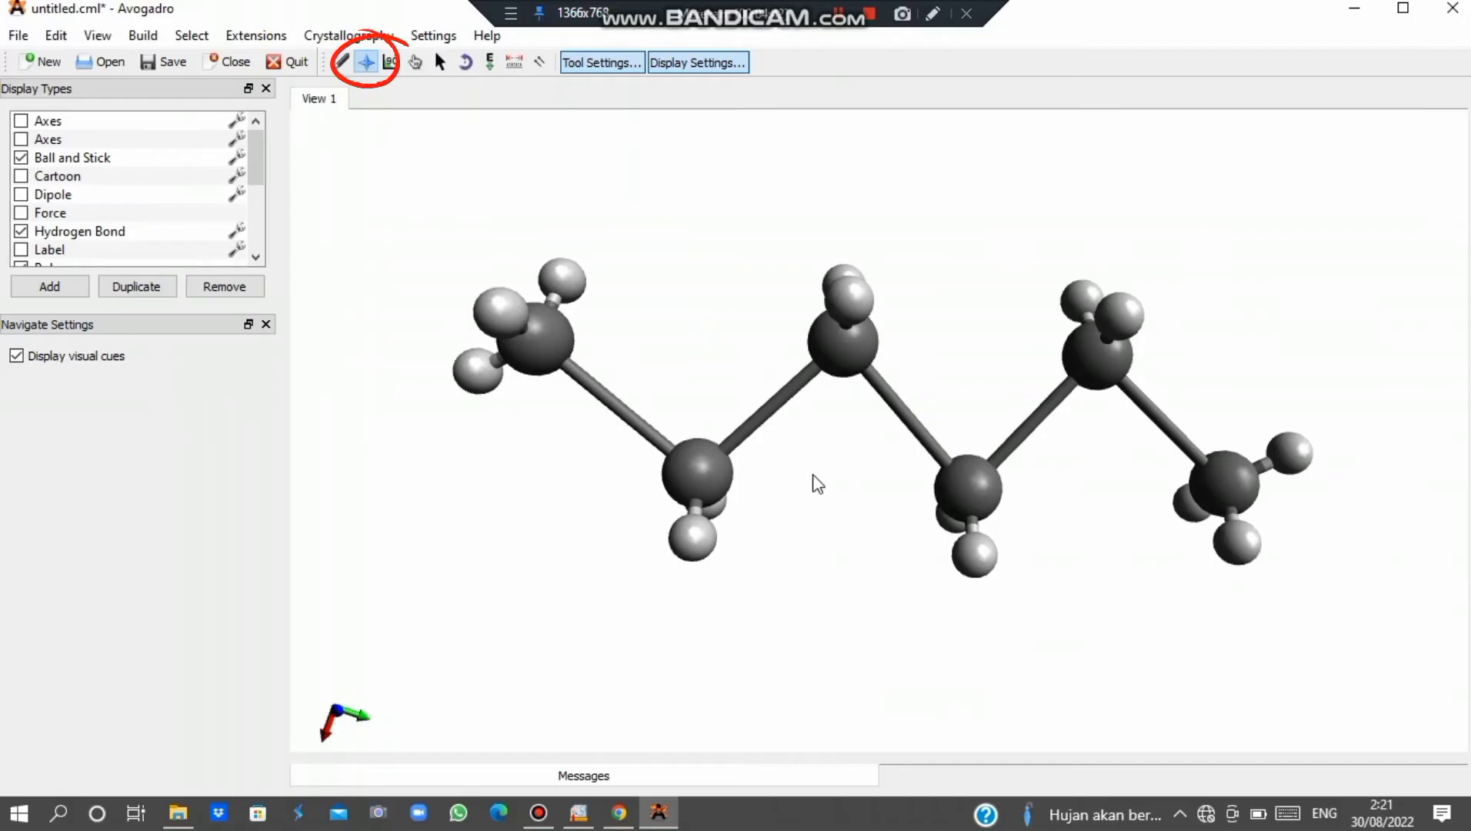
scroll(813, 476, "down", 3)
scroll(813, 476, "up", 4)
scroll(818, 483, "up", 4)
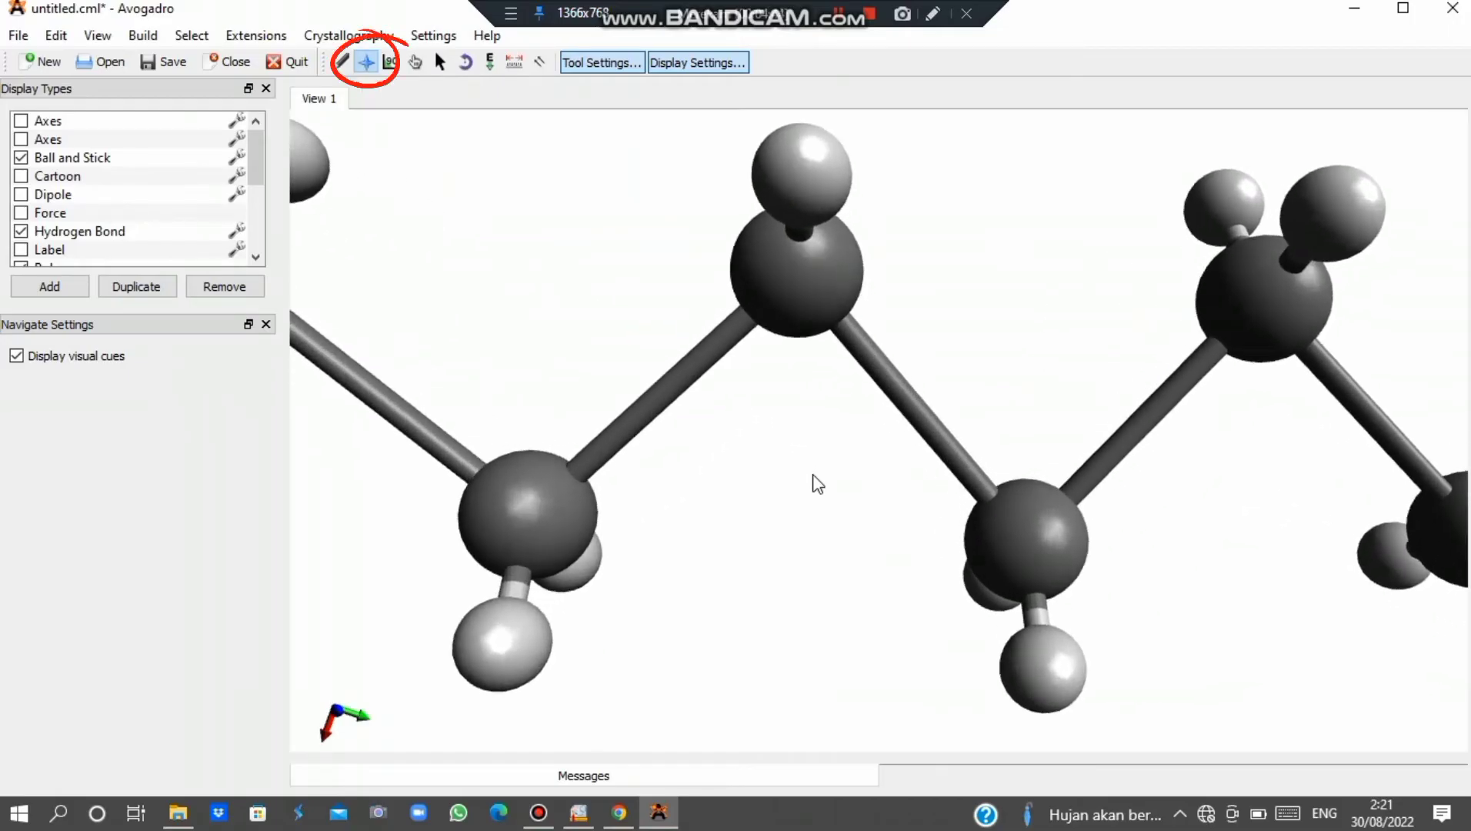
scroll(818, 483, "down", 2)
scroll(818, 483, "down", 5)
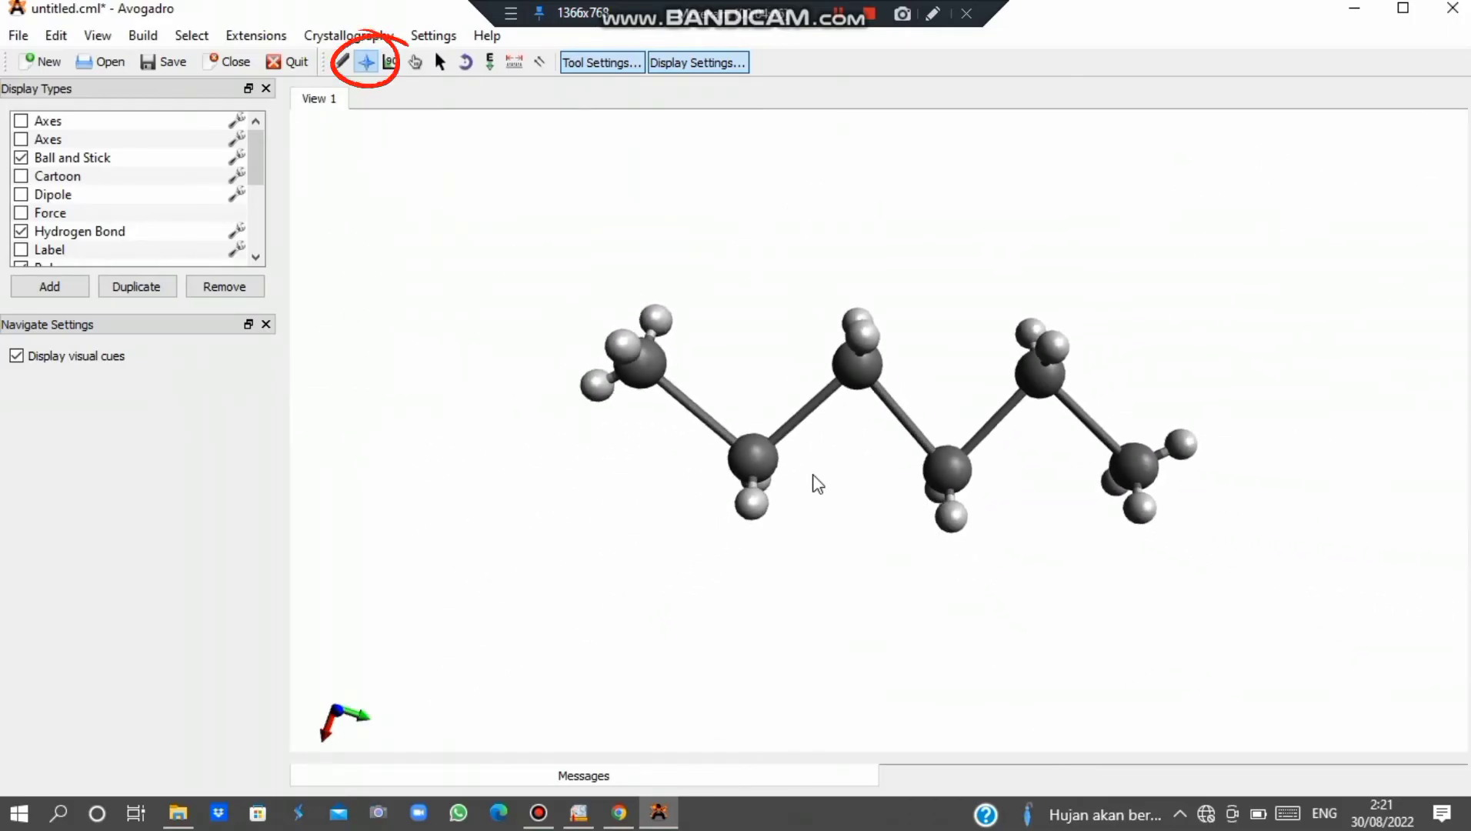
scroll(818, 483, "up", 3)
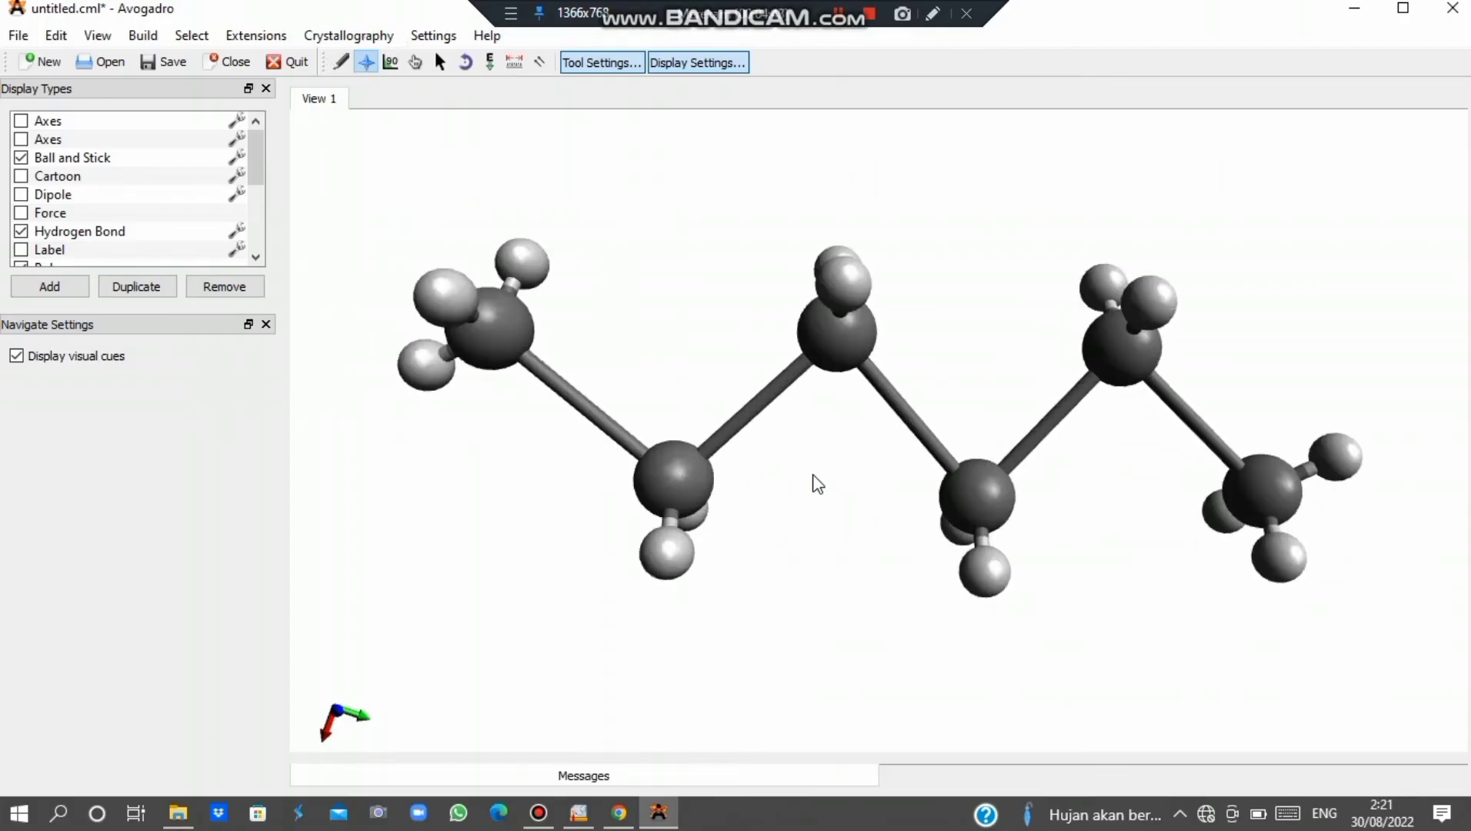
scroll(818, 483, "down", 5)
scroll(818, 483, "up", 5)
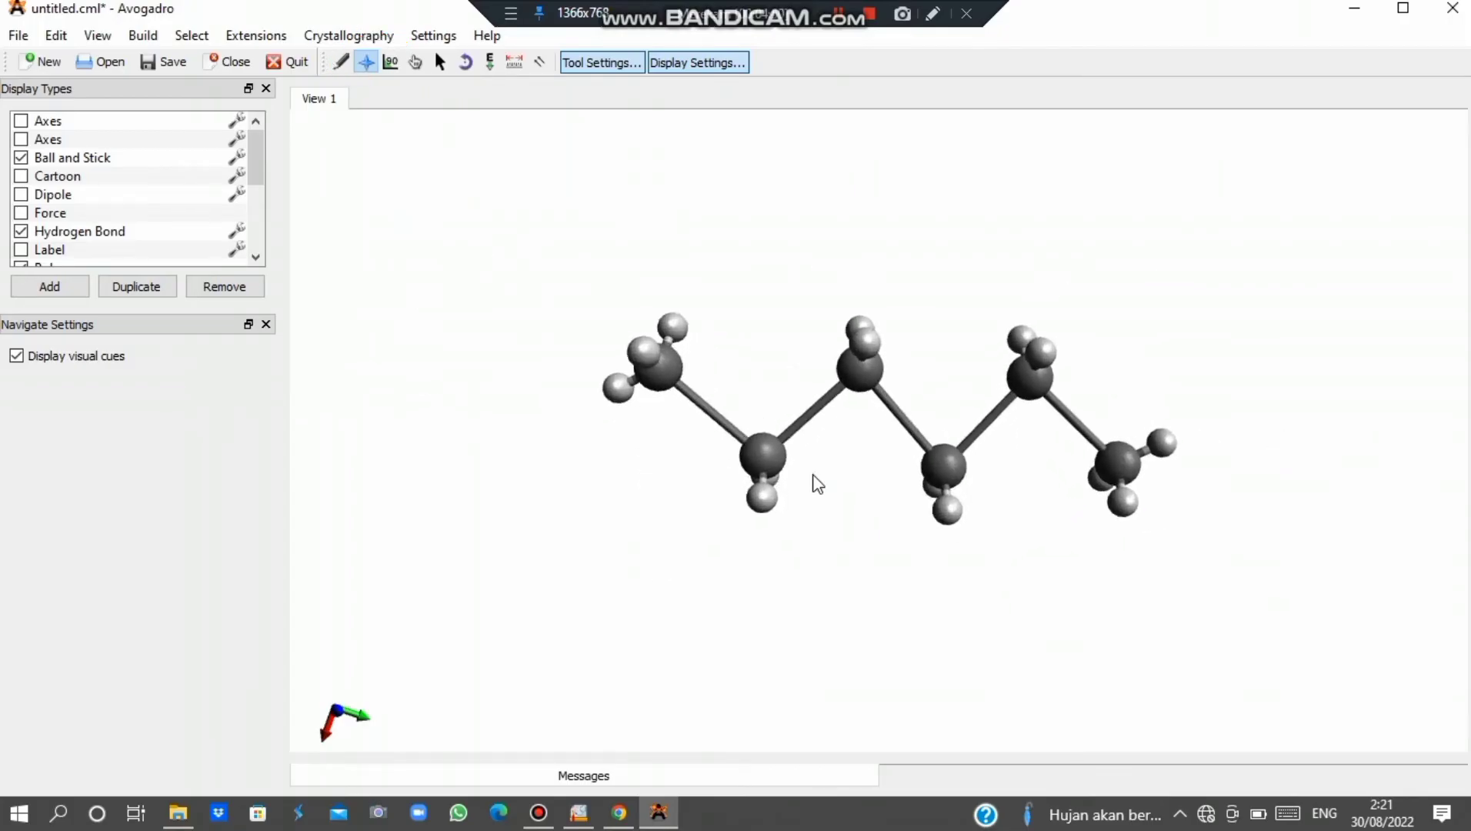
mouse_move(1006, 368)
left_mouse_down()
mouse_move(1015, 562)
mouse_move(914, 647)
mouse_move(1038, 654)
mouse_move(1054, 739)
mouse_move(956, 604)
mouse_move(903, 443)
mouse_move(932, 316)
mouse_move(905, 341)
mouse_move(903, 326)
mouse_move(924, 322)
mouse_move(916, 334)
left_mouse_up()
With the Draw tool set to Oxygen (8), attach a single-bonded oxygen to the first carbon of the hexane chain.
key("F8")
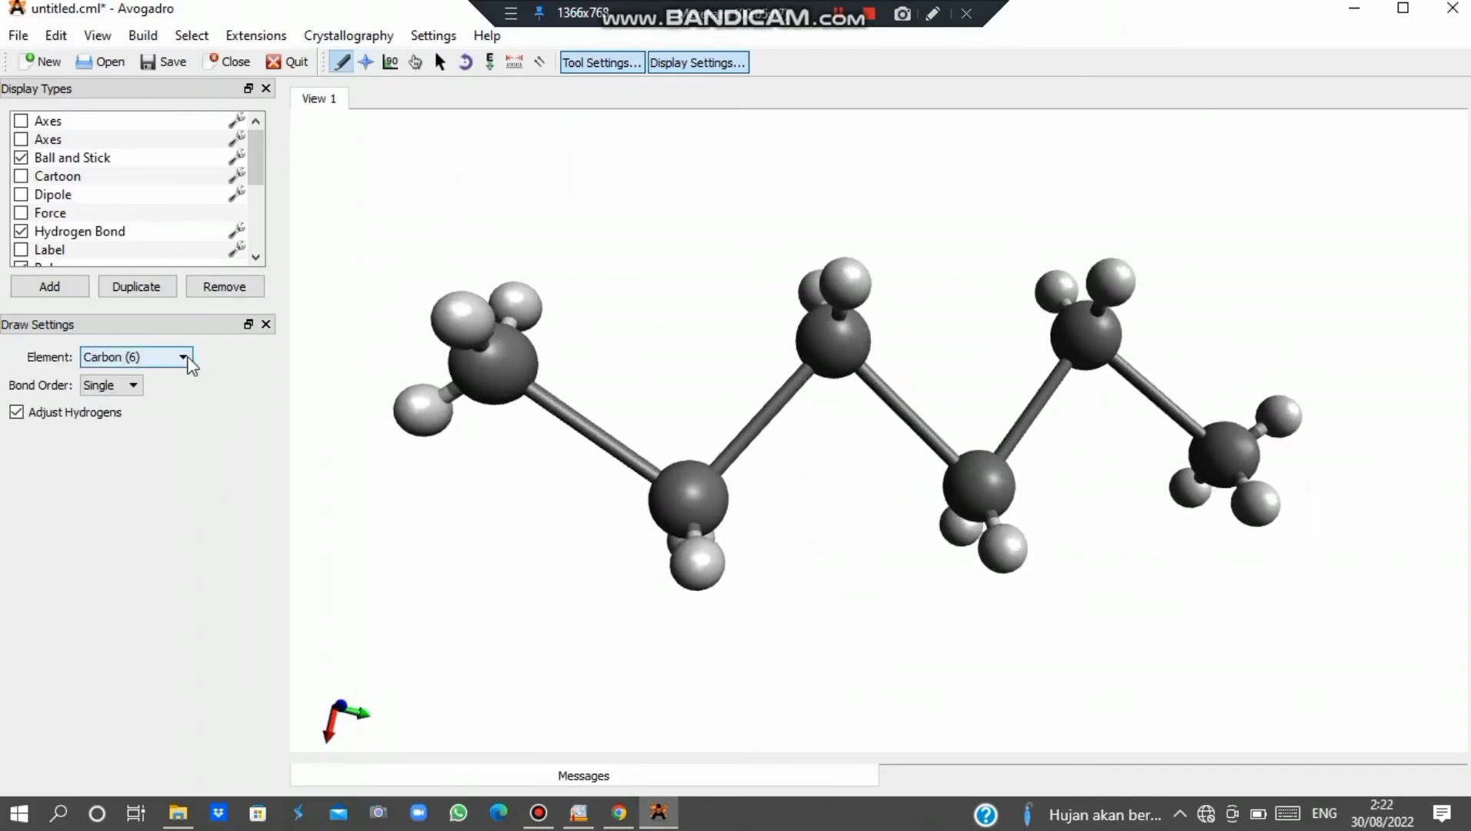
left_click(184, 357)
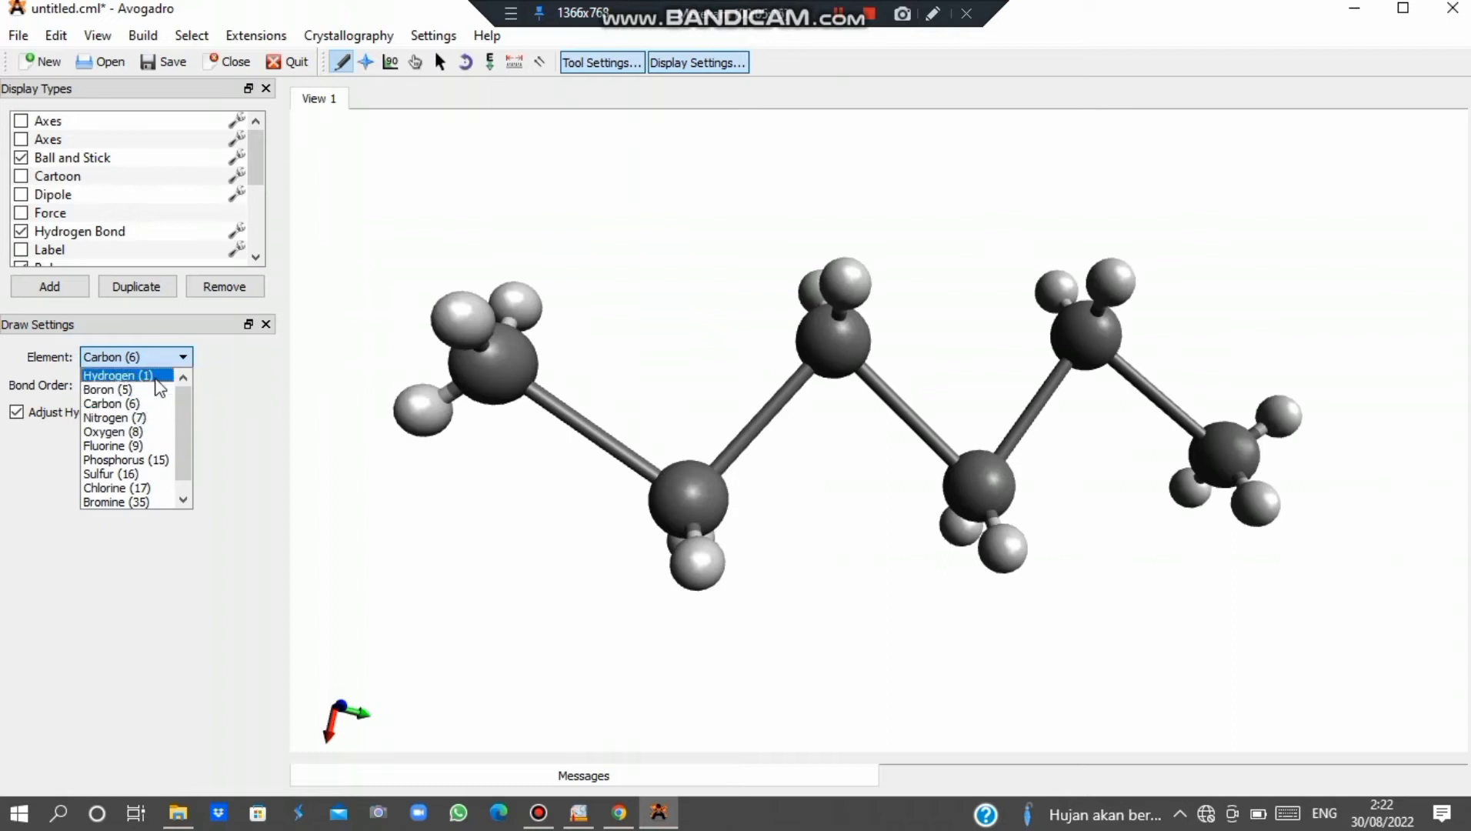
left_click(127, 431)
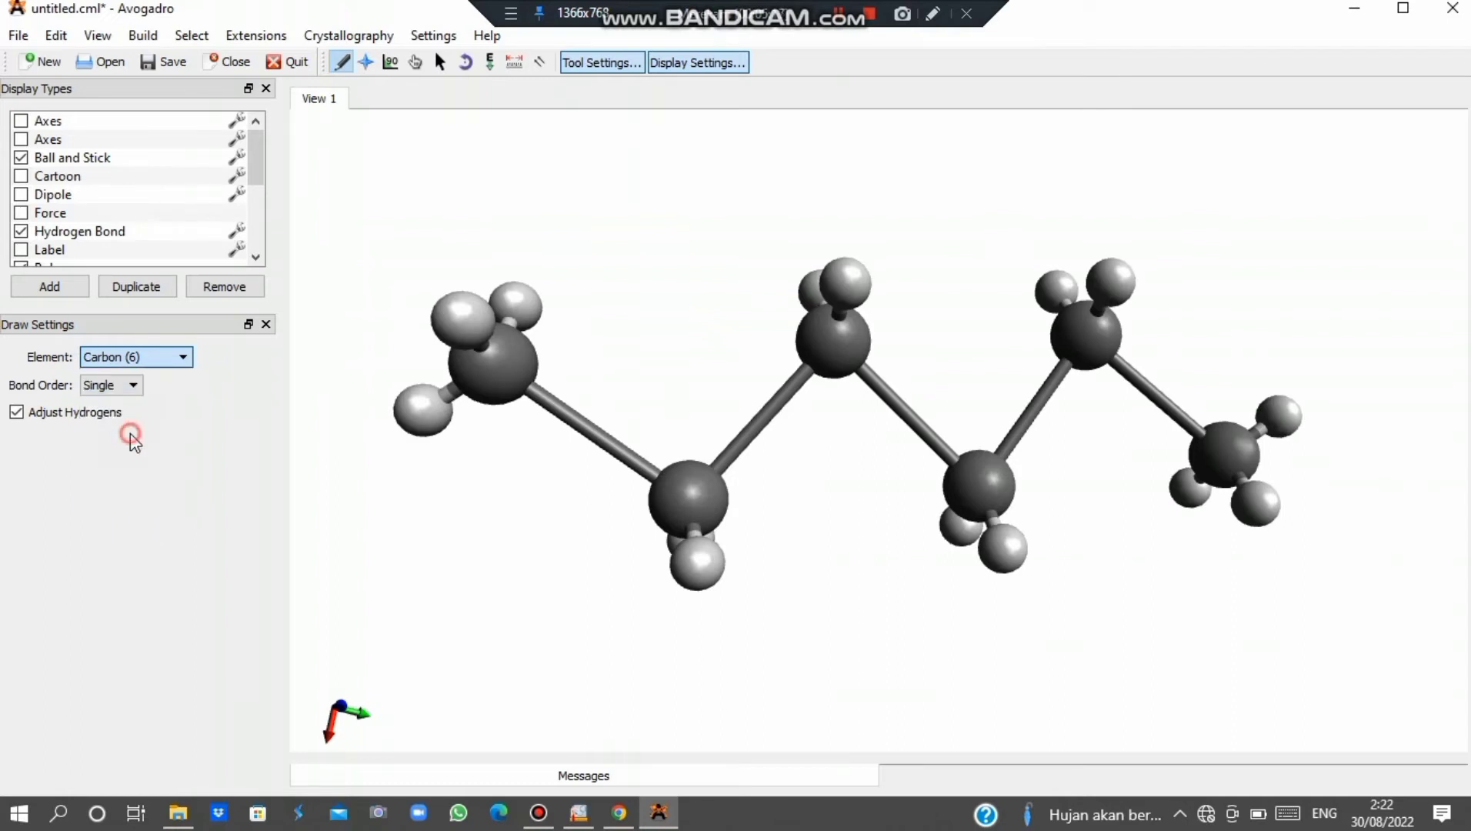
left_click(501, 381)
left_click_drag(498, 394, 490, 562)
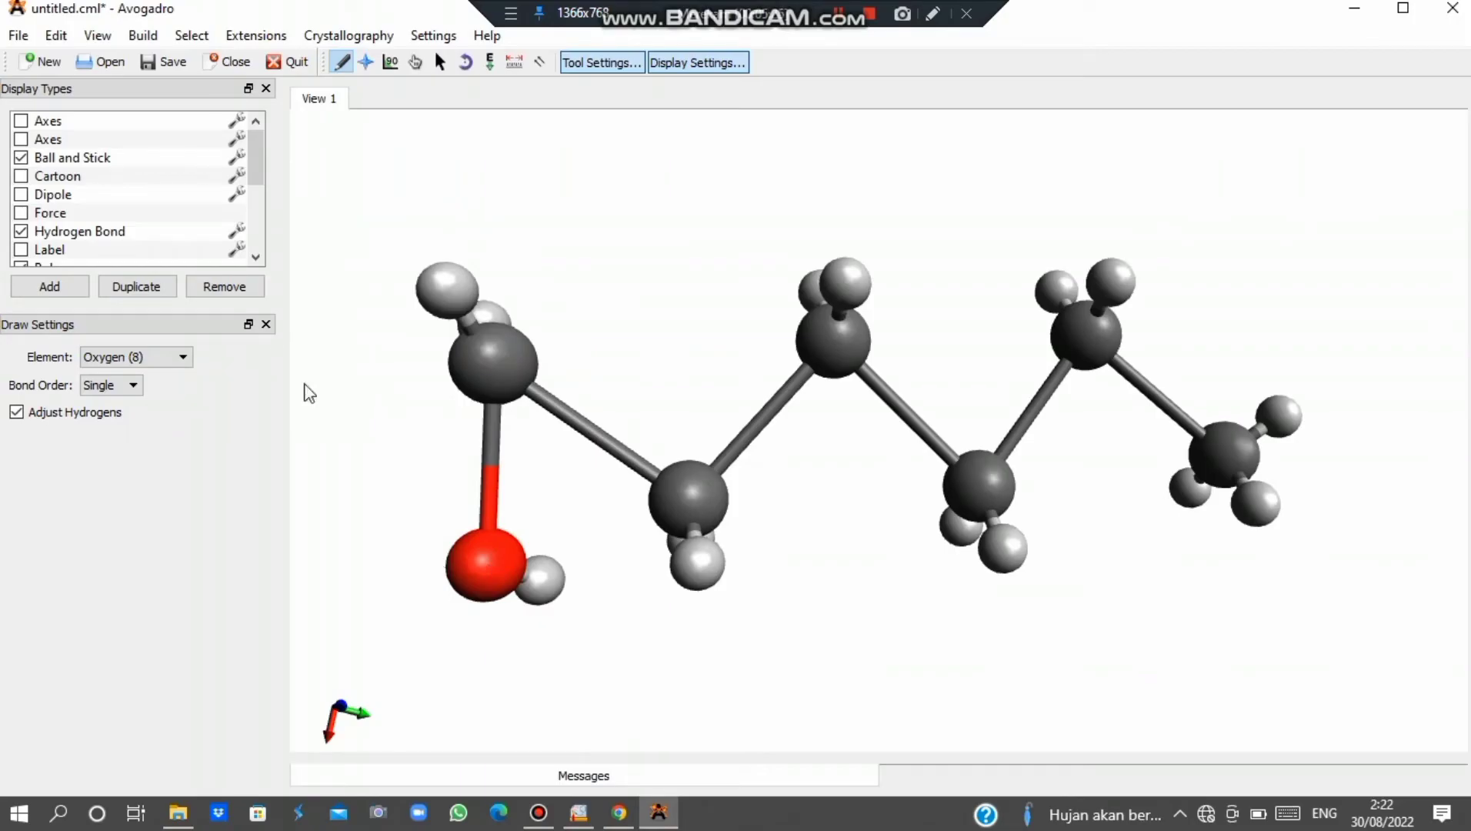
Review the element choices, and undo both the stray oxygen placed beside the chain and the oxygen bonded to its first carbon.
left_click(183, 356)
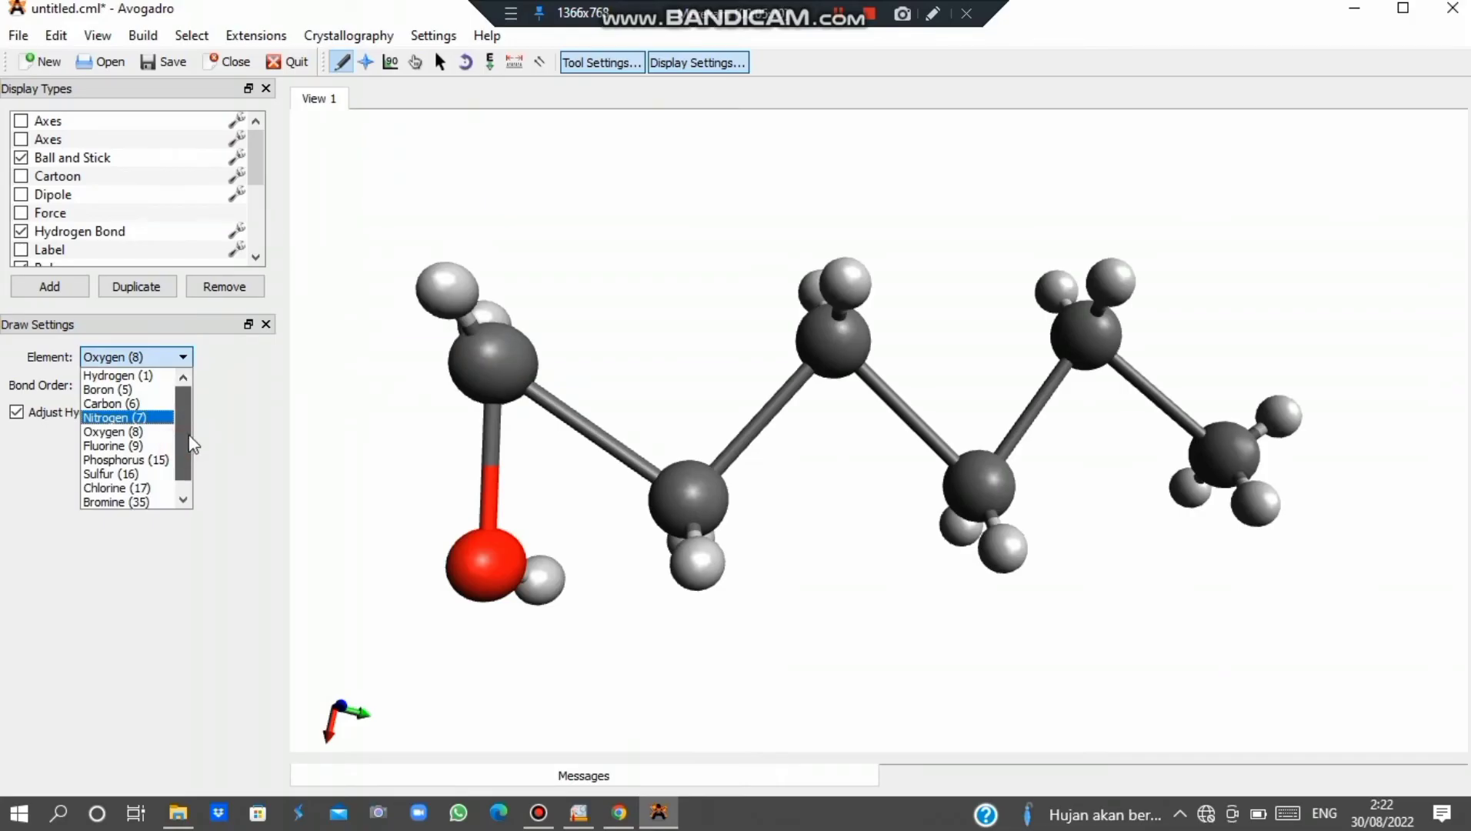
left_click(331, 408)
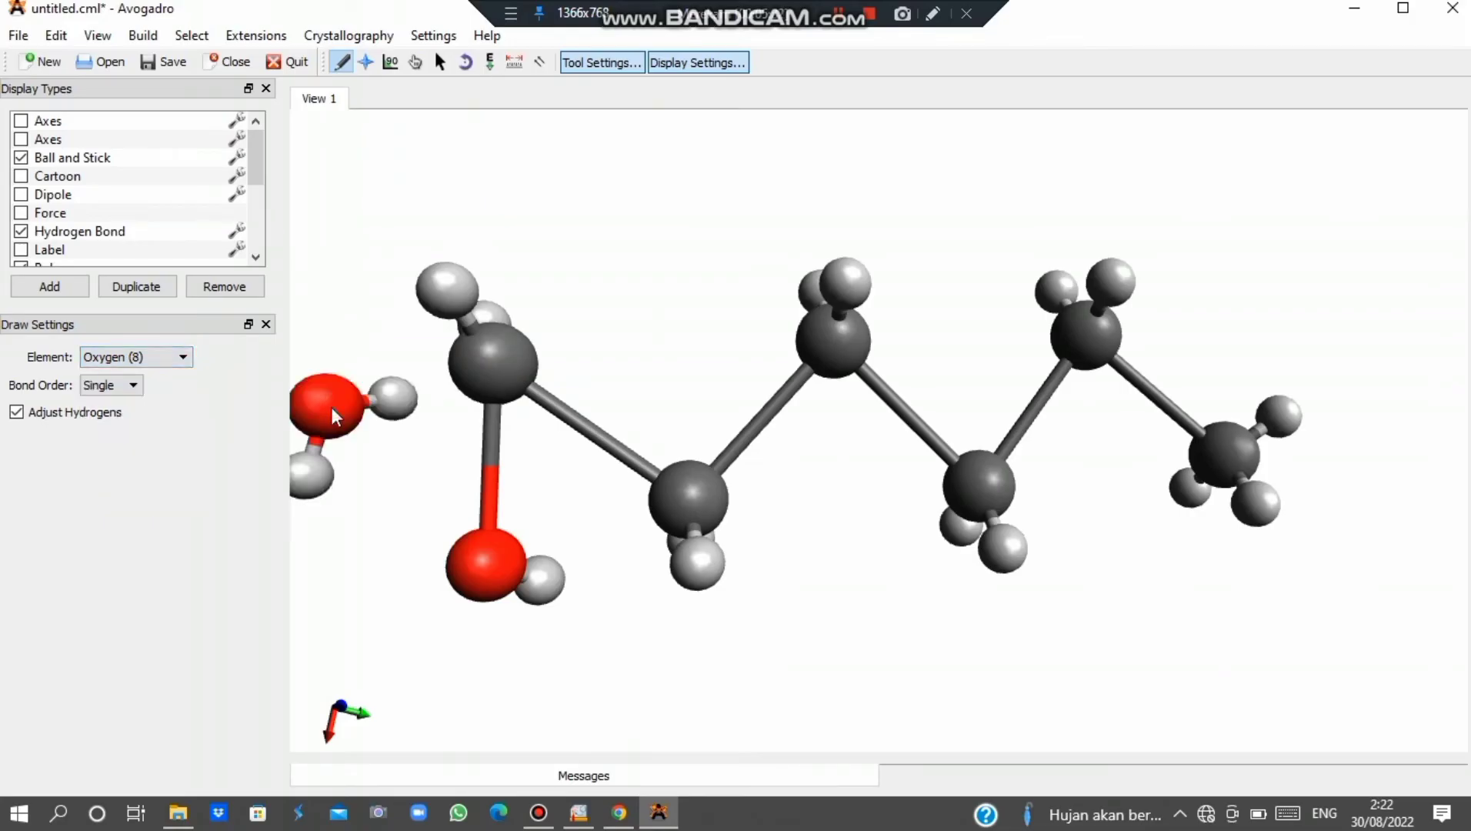
key("ctrl+z")
key("ctrl+z")
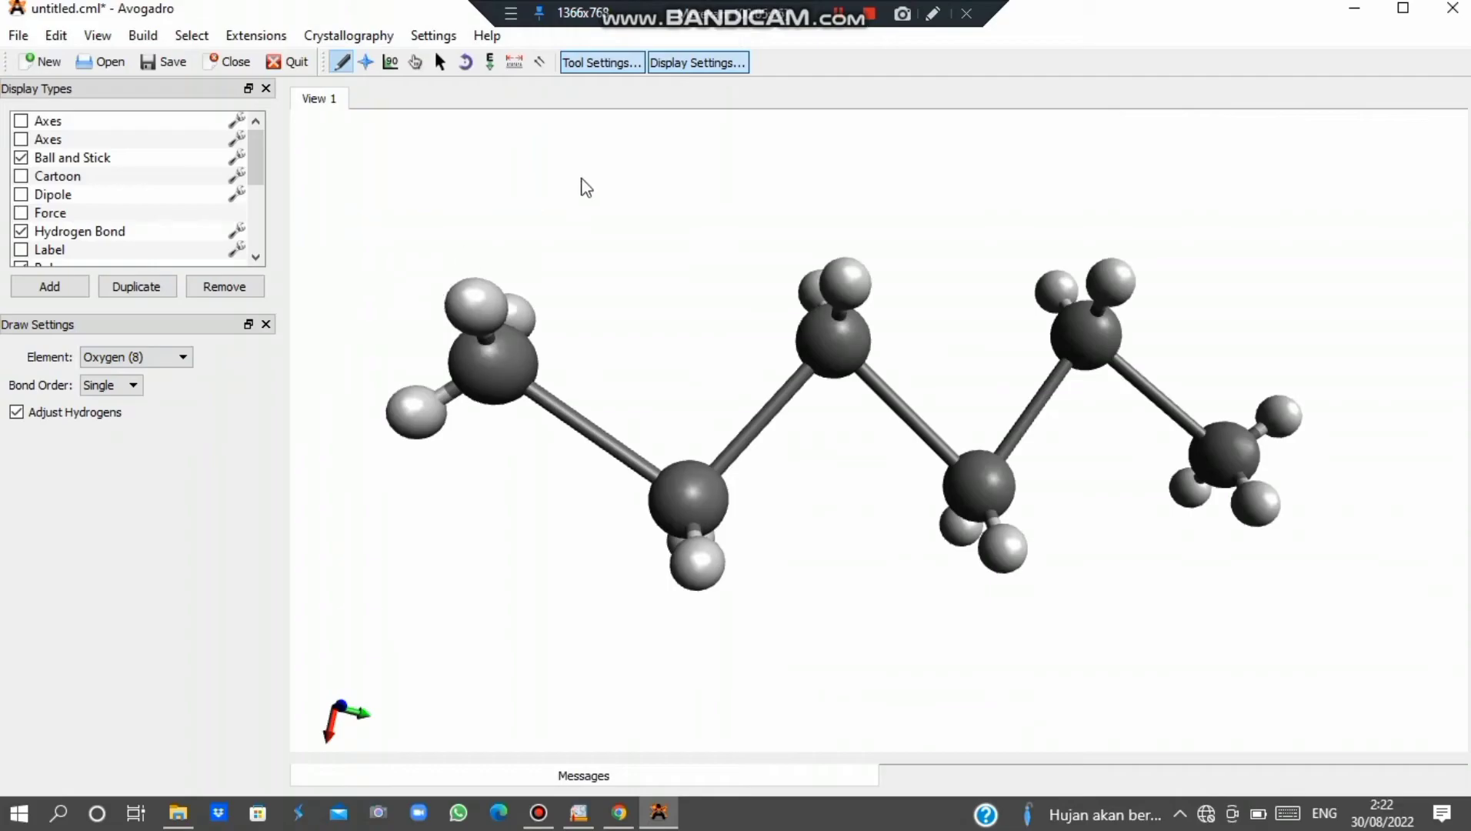
Auto-optimize the hexane geometry with the UFF force field and Steepest Descent, pulling its end carbons during the run, and stop the optimization.
left_click(366, 63)
mouse_move(888, 232)
left_mouse_down()
mouse_move(923, 538)
mouse_move(847, 404)
mouse_move(891, 442)
mouse_move(1094, 362)
mouse_move(985, 277)
mouse_move(858, 213)
left_mouse_up()
right_click_drag(810, 221, 841, 235)
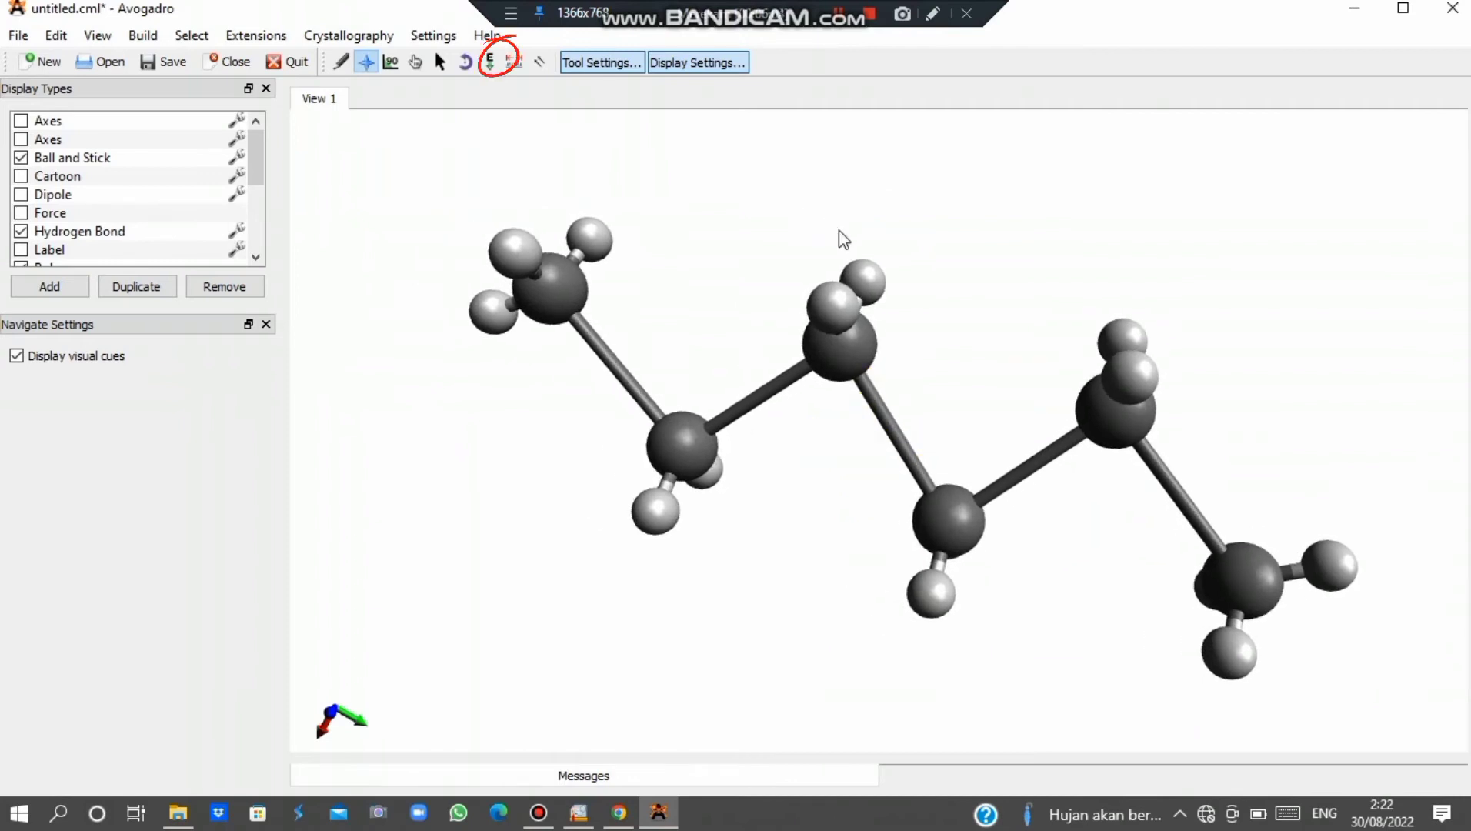
left_click(488, 70)
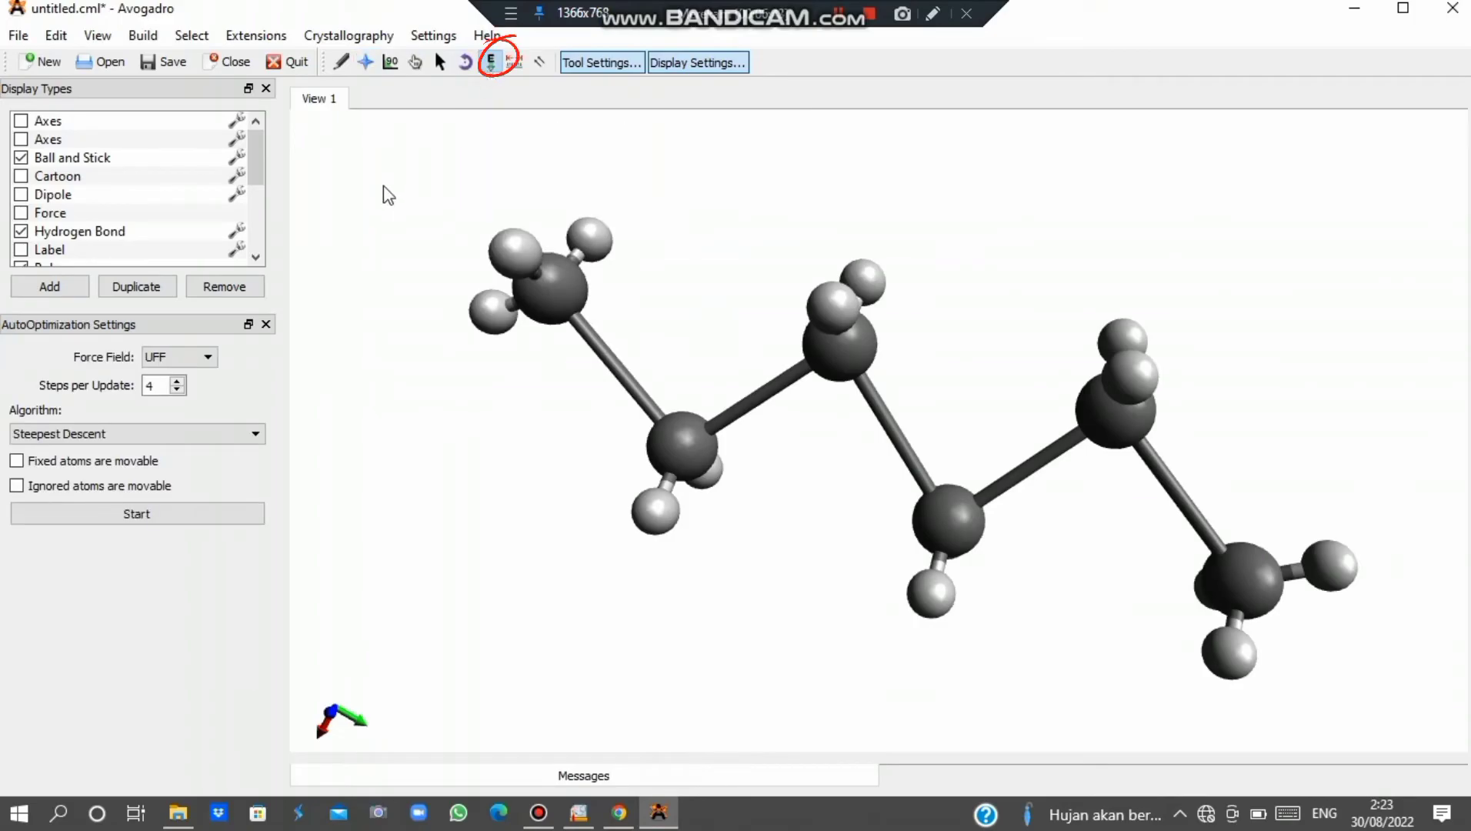
left_click(149, 524)
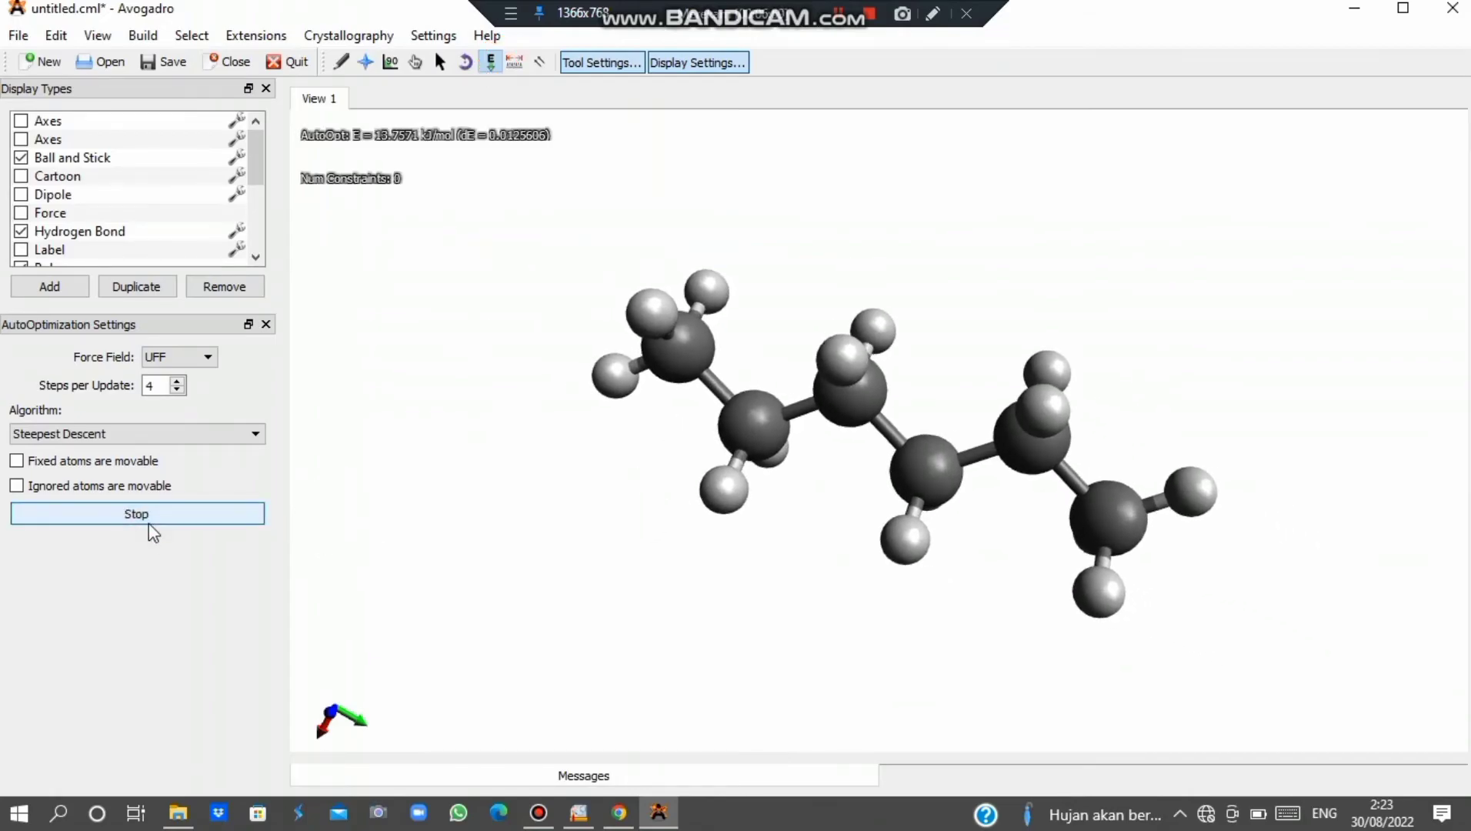
left_click_drag(671, 372, 627, 409)
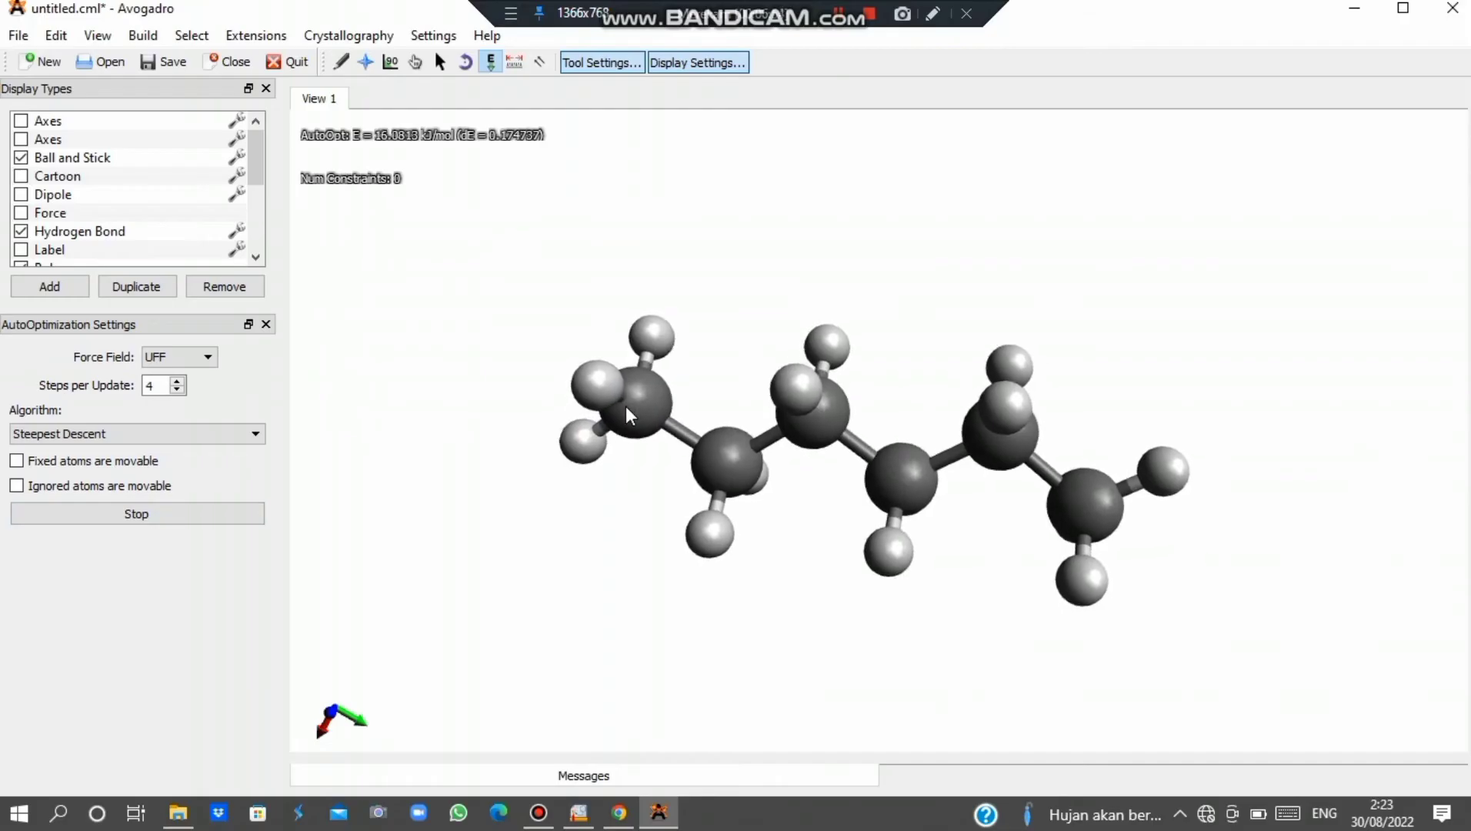
left_click_drag(1090, 479, 1174, 510)
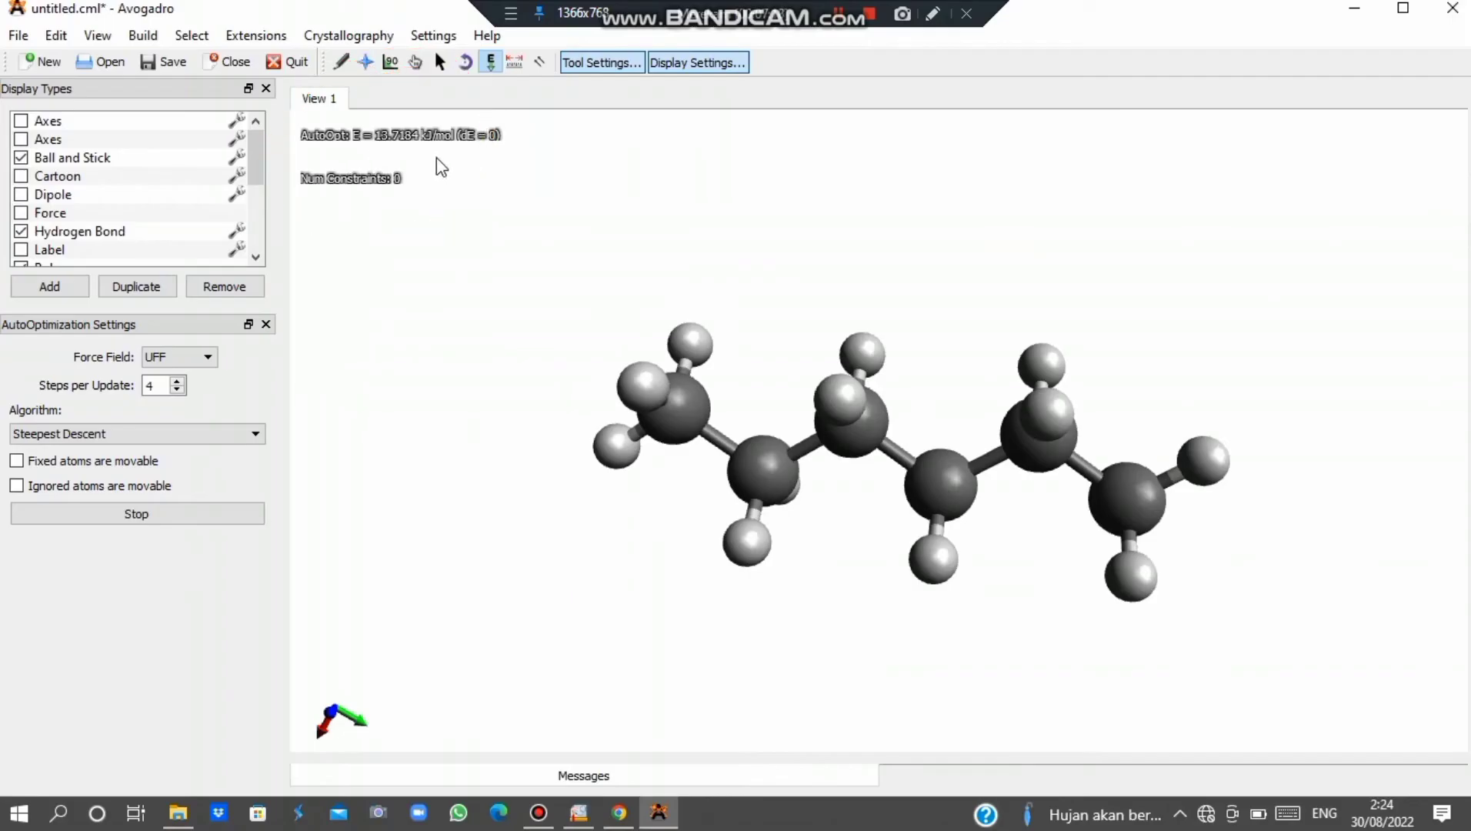
left_click(168, 528)
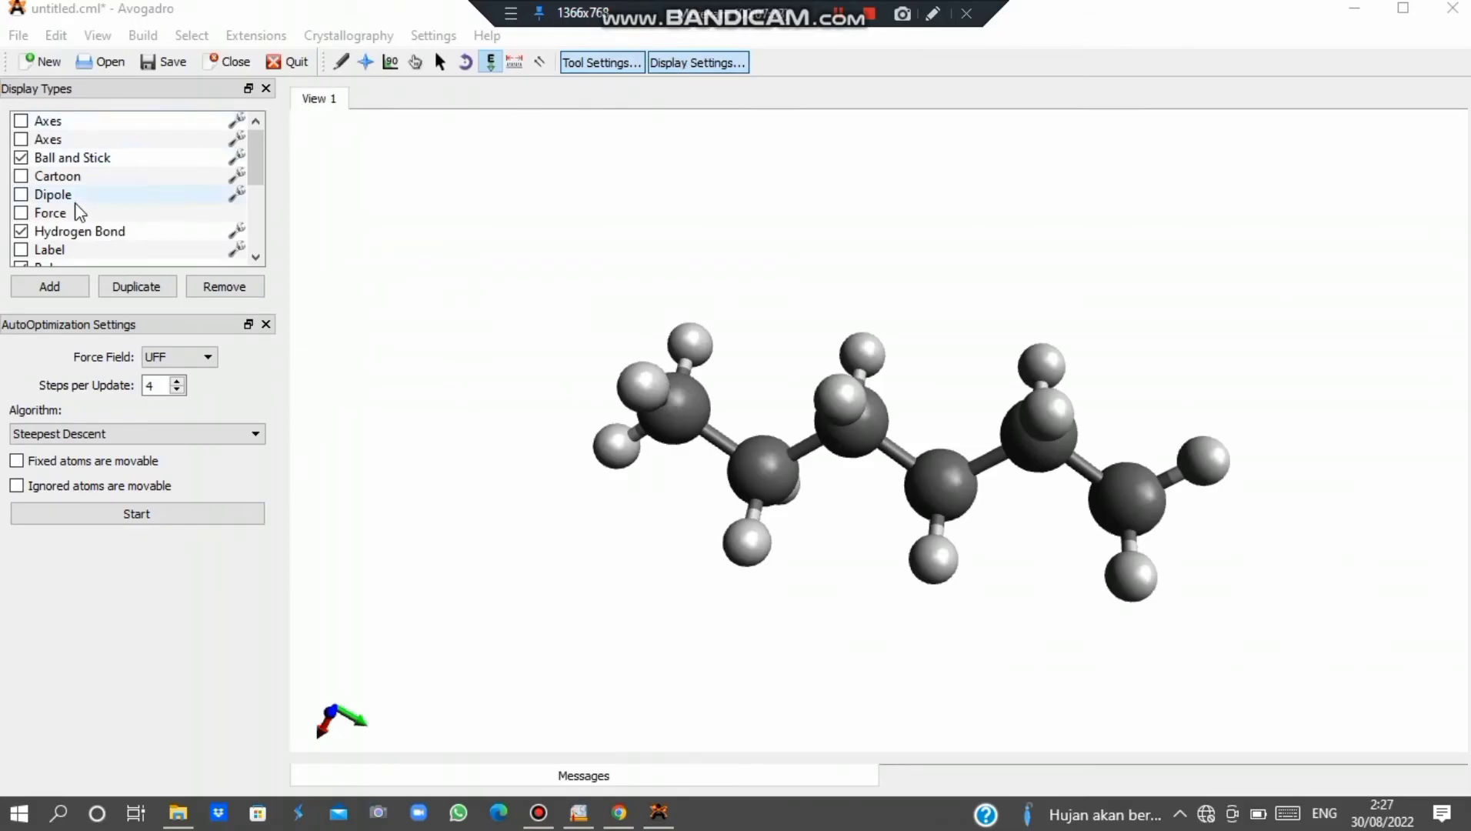
Enable the Label display type to number the hexane atoms, and look through the other display types.
left_click(31, 257)
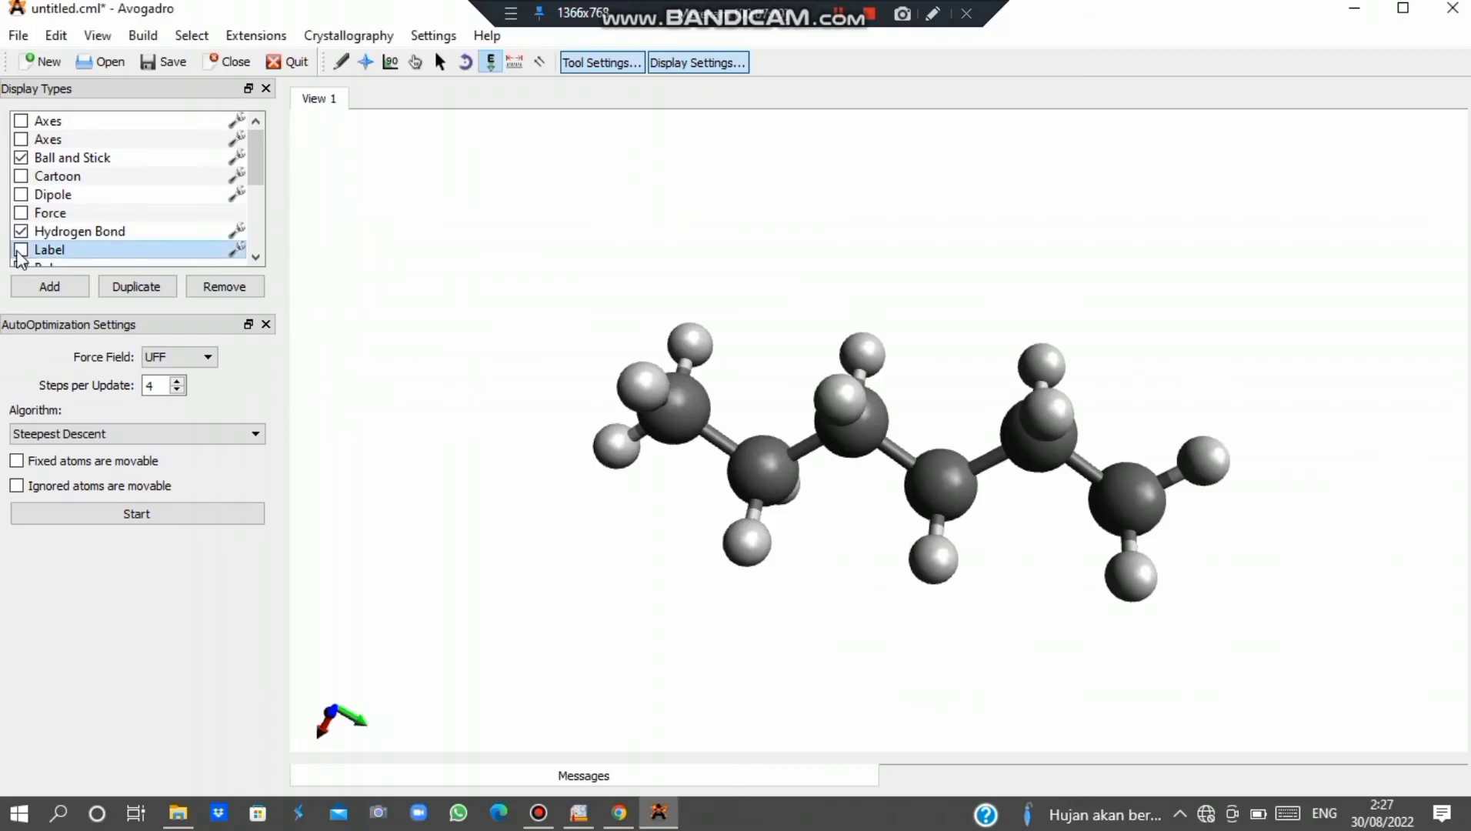
left_click(21, 250)
left_click_drag(253, 158, 254, 187)
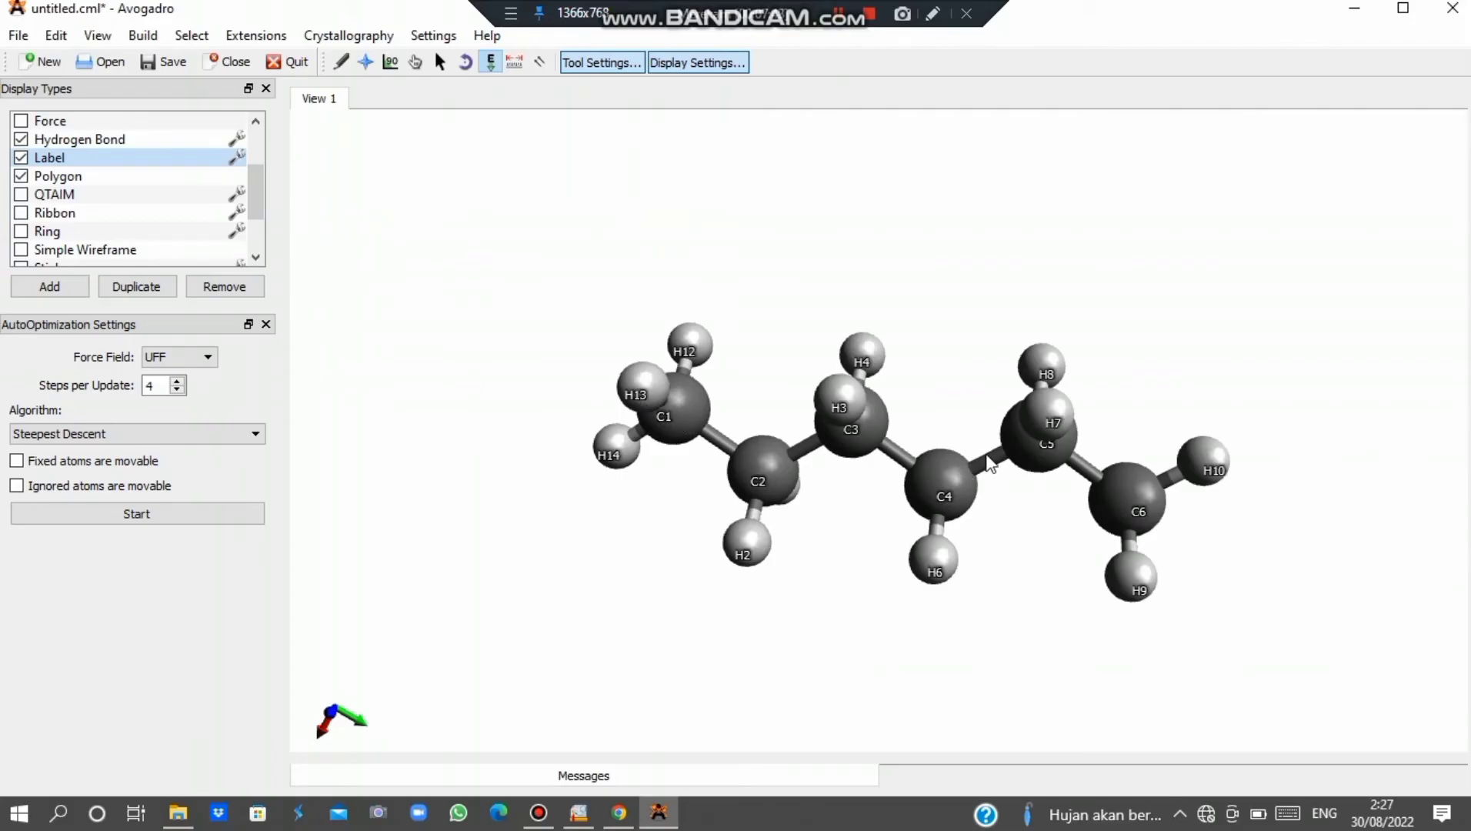
scroll(988, 459, "up", 5)
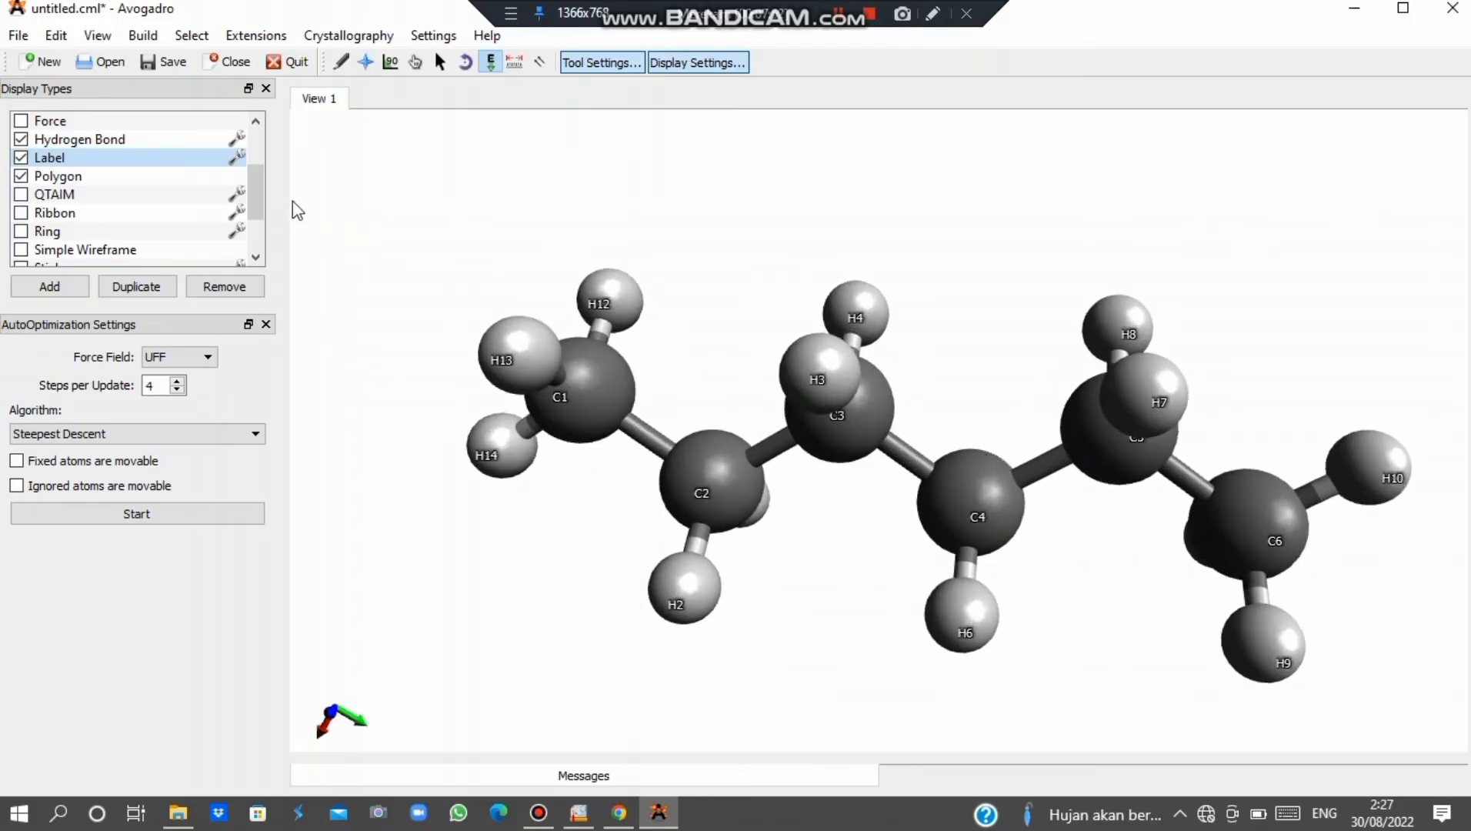
mouse_move(260, 198)
left_mouse_down()
mouse_move(258, 210)
mouse_move(258, 194)
left_mouse_up()
Set the labelled hexane model spinning with the Auto Rotate tool and vary its rotation direction and speed.
left_click(464, 63)
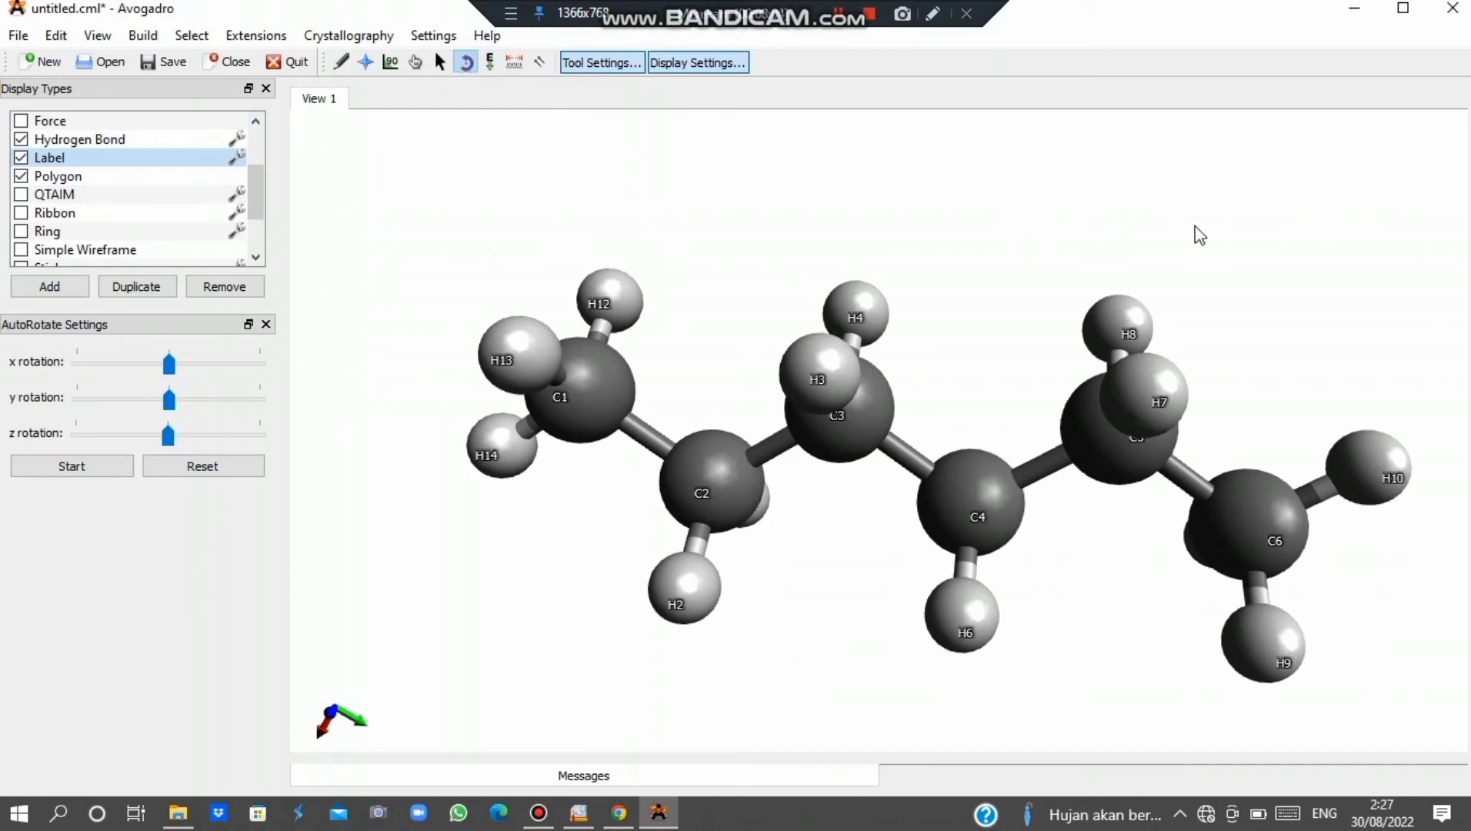
scroll(1200, 235, "down", 4)
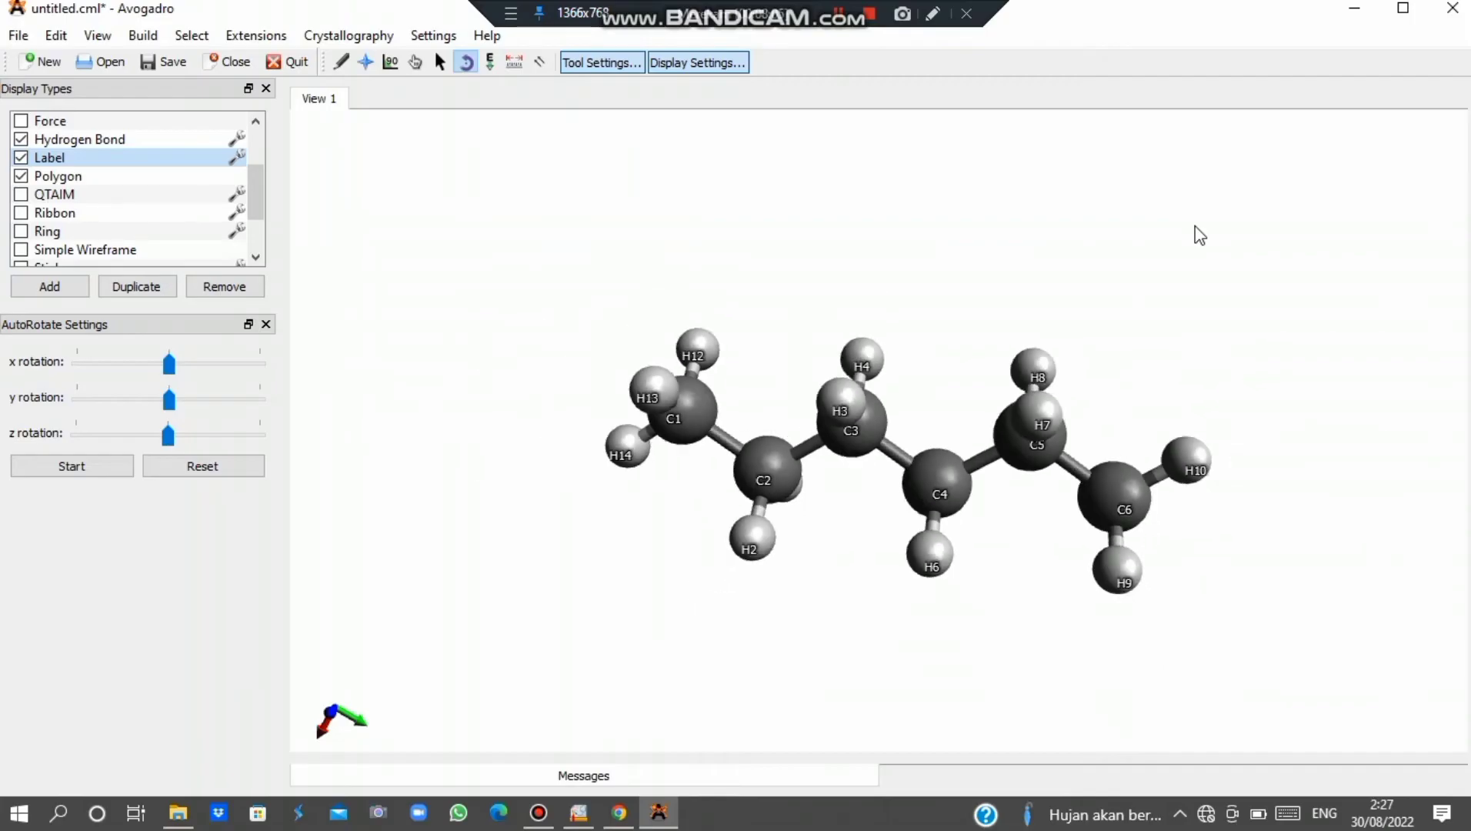
scroll(1200, 235, "up", 2)
left_click_drag(1192, 223, 1102, 292)
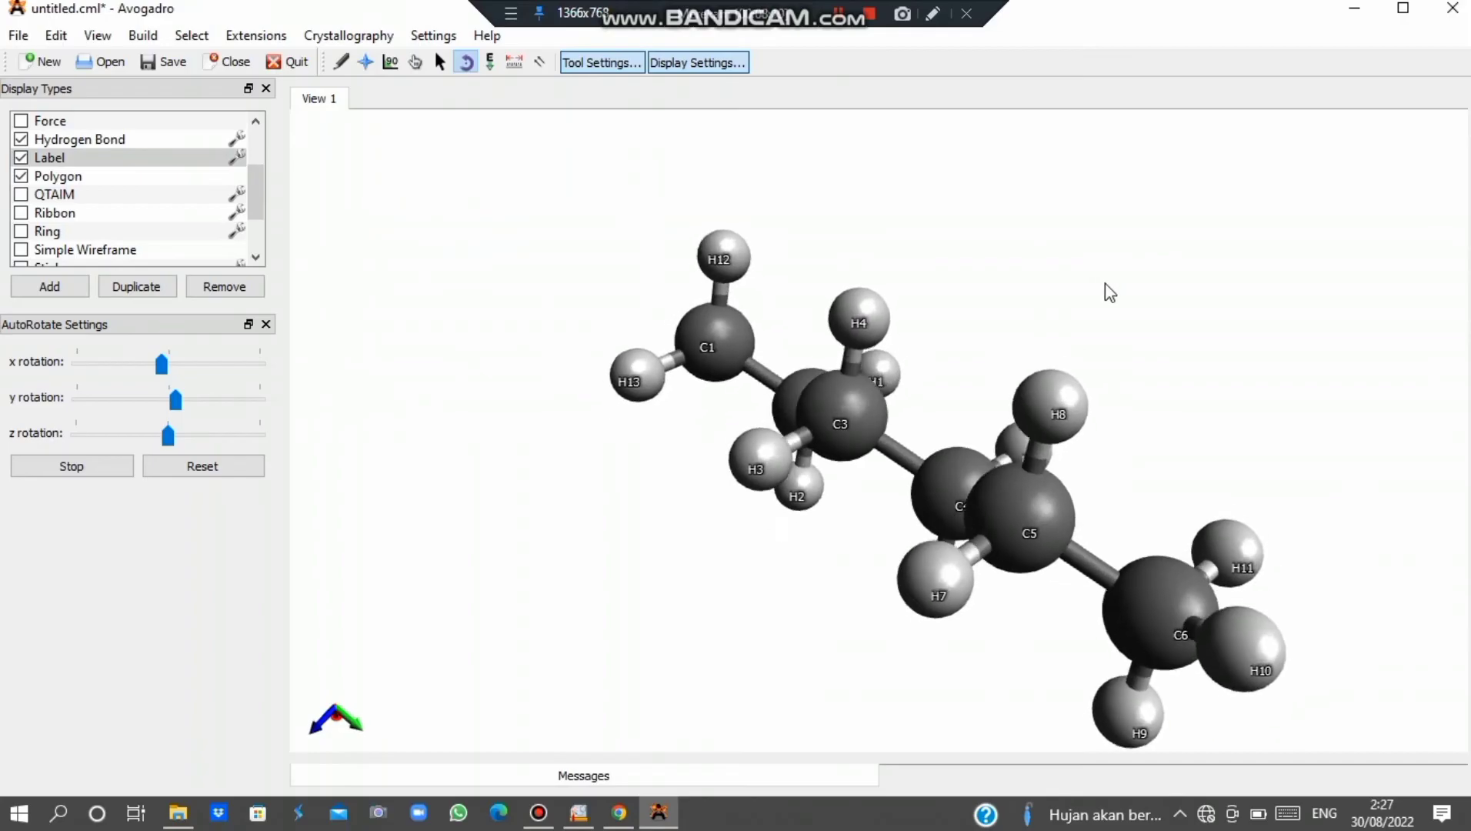
mouse_move(1143, 293)
left_mouse_down()
mouse_move(1076, 287)
mouse_move(1123, 294)
left_mouse_up()
left_click_drag(1240, 296, 808, 341)
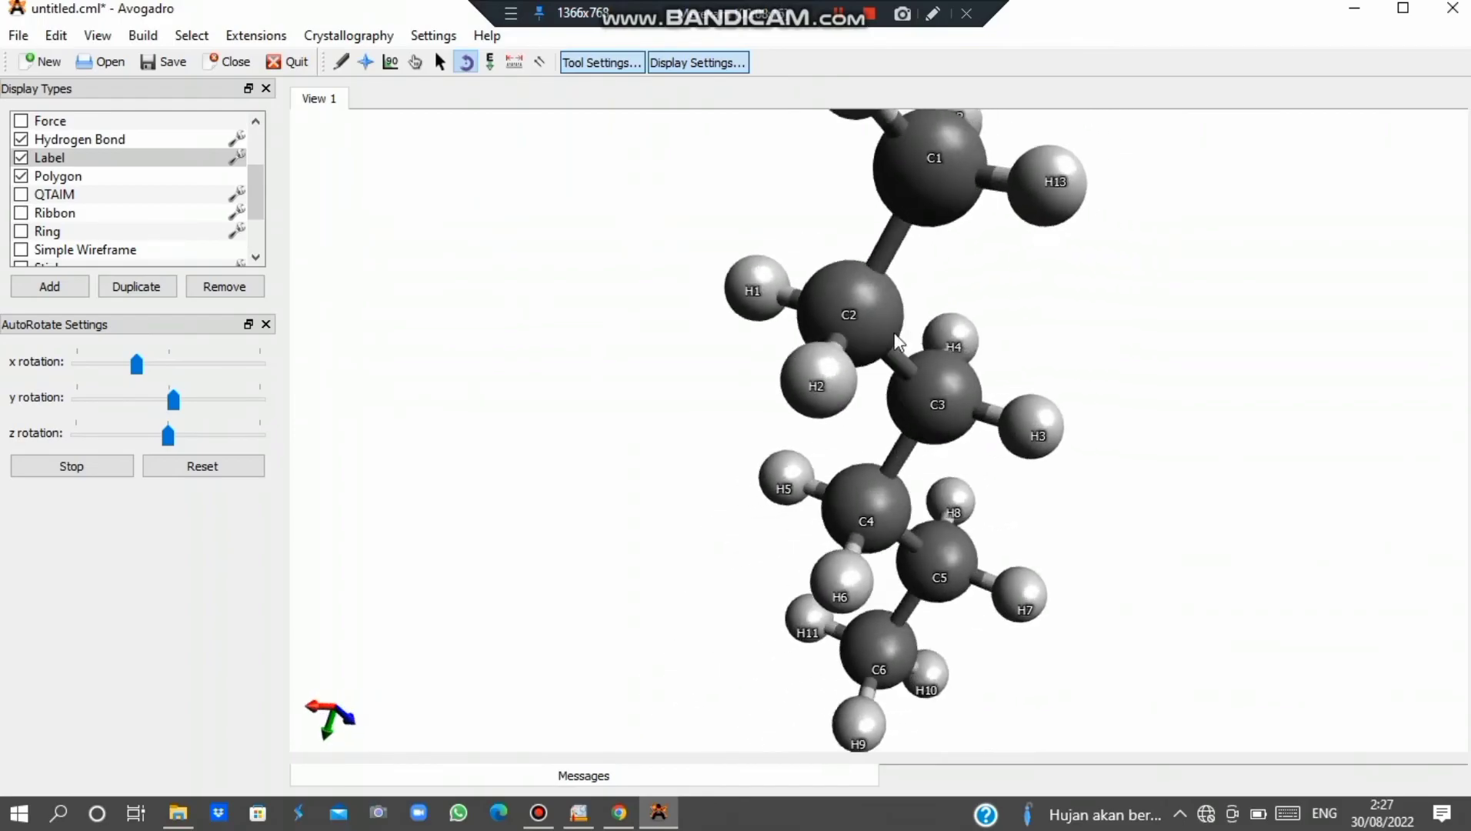
Change the hexane model's auto-rotation direction, stop the spinning, and show the Manipulation tool's settings.
mouse_move(1306, 321)
left_mouse_down()
mouse_move(1302, 220)
mouse_move(1321, 309)
mouse_move(1351, 265)
left_mouse_up()
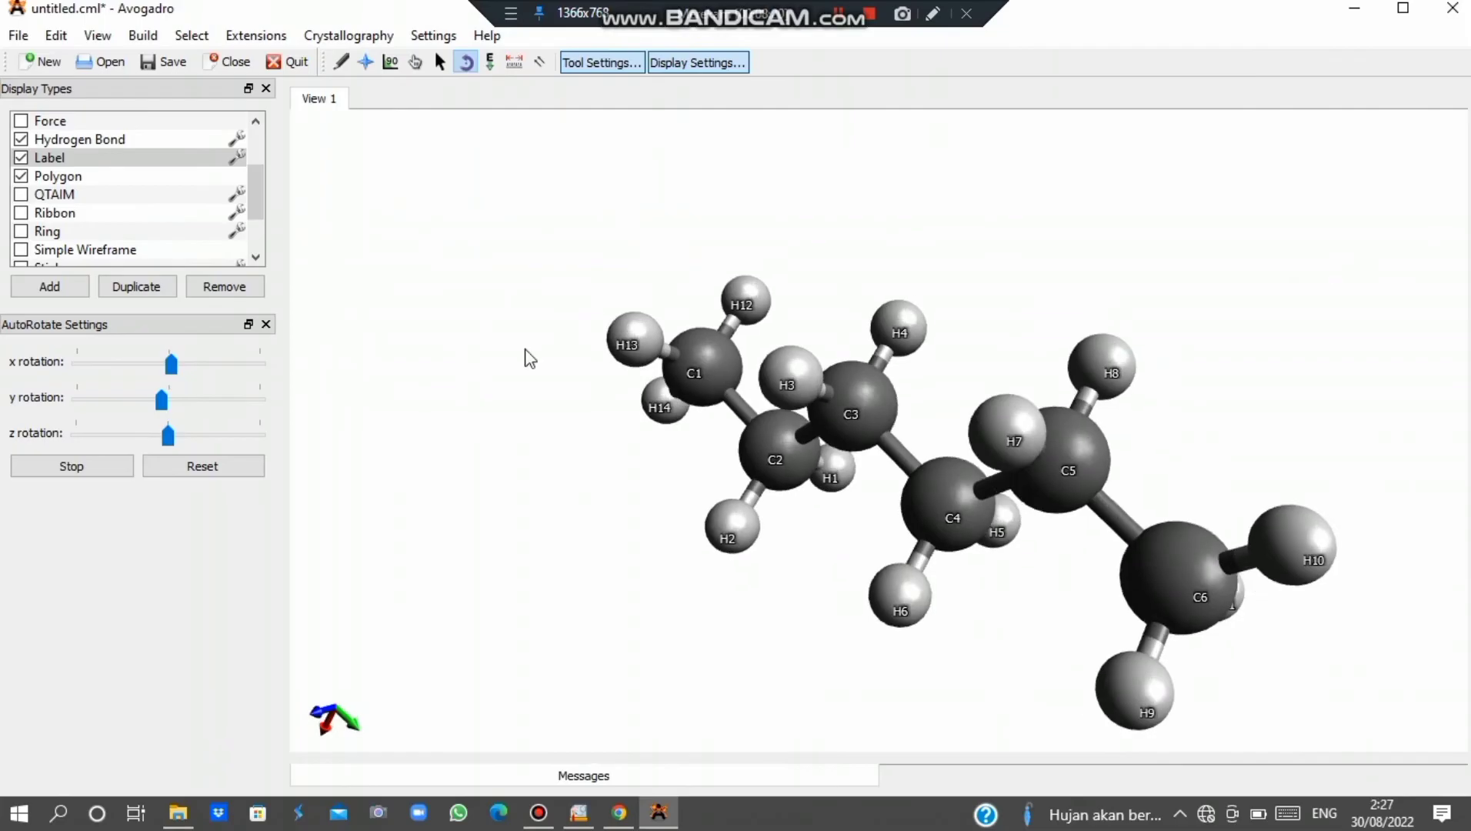
left_click(73, 467)
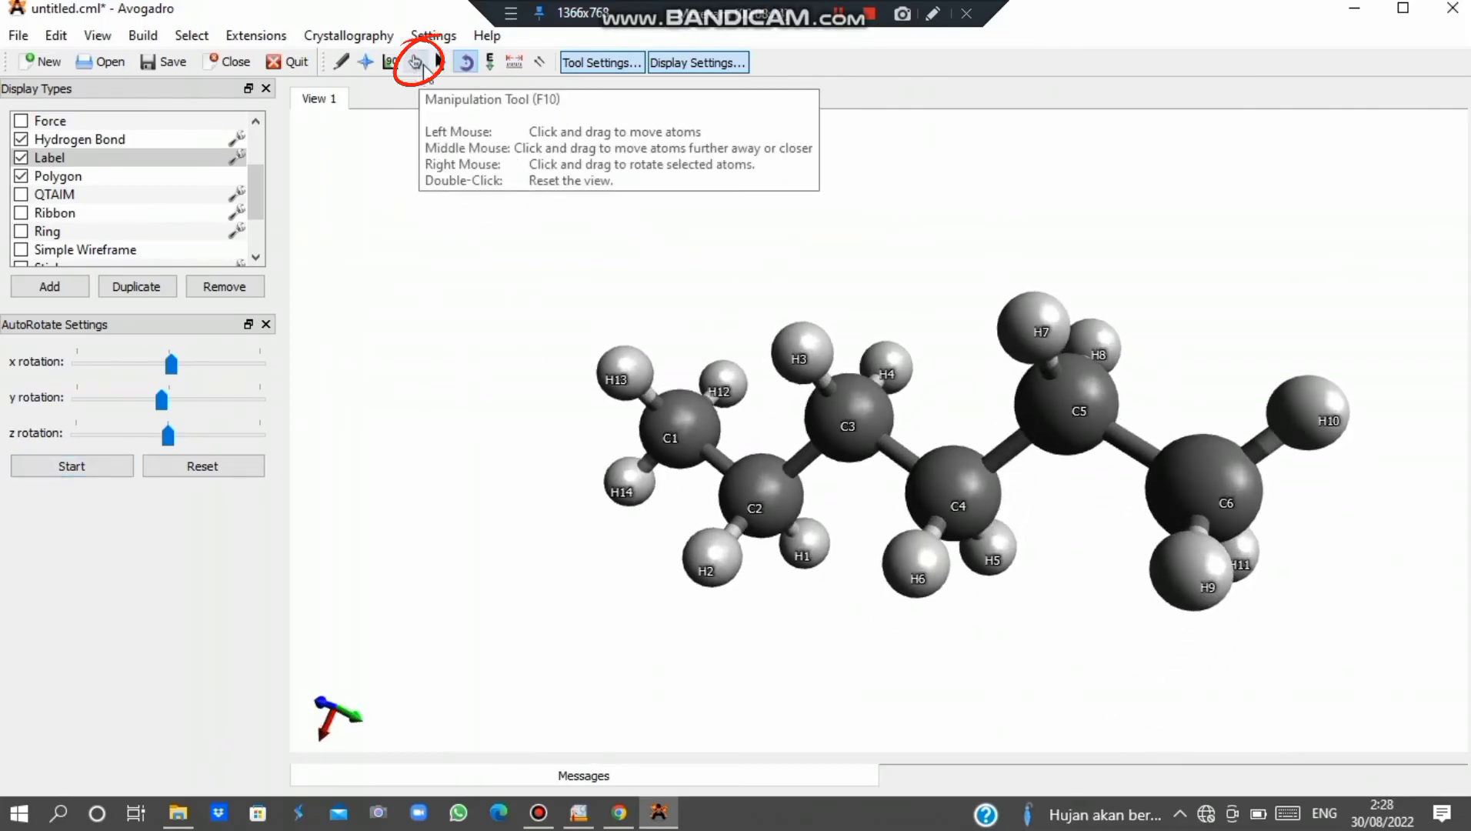
left_click(416, 63)
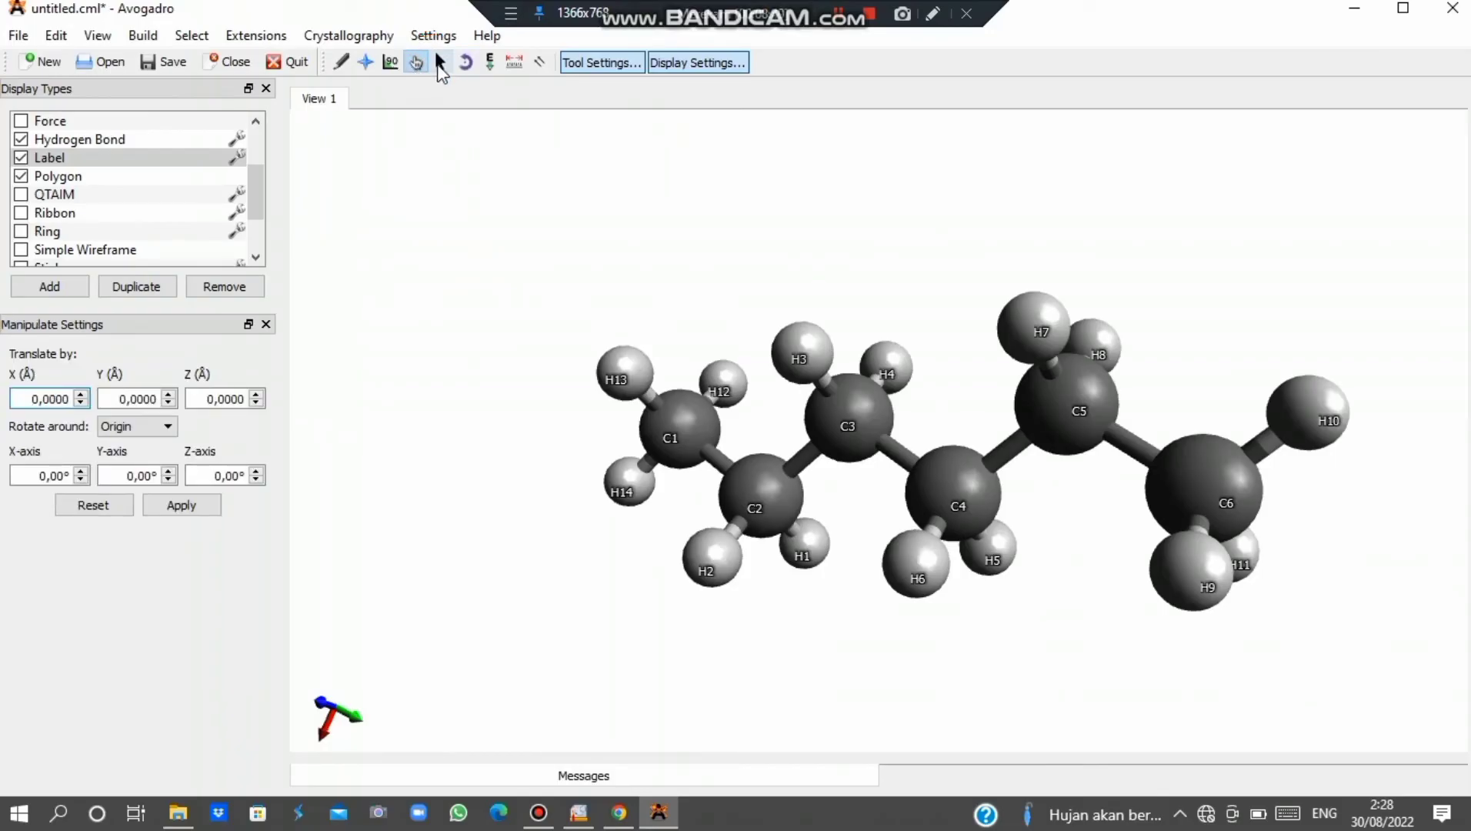
Try the Selection tool on the whole hexane molecule and on only C1 to C5 with their hydrogens, and clear the selection.
left_click(440, 63)
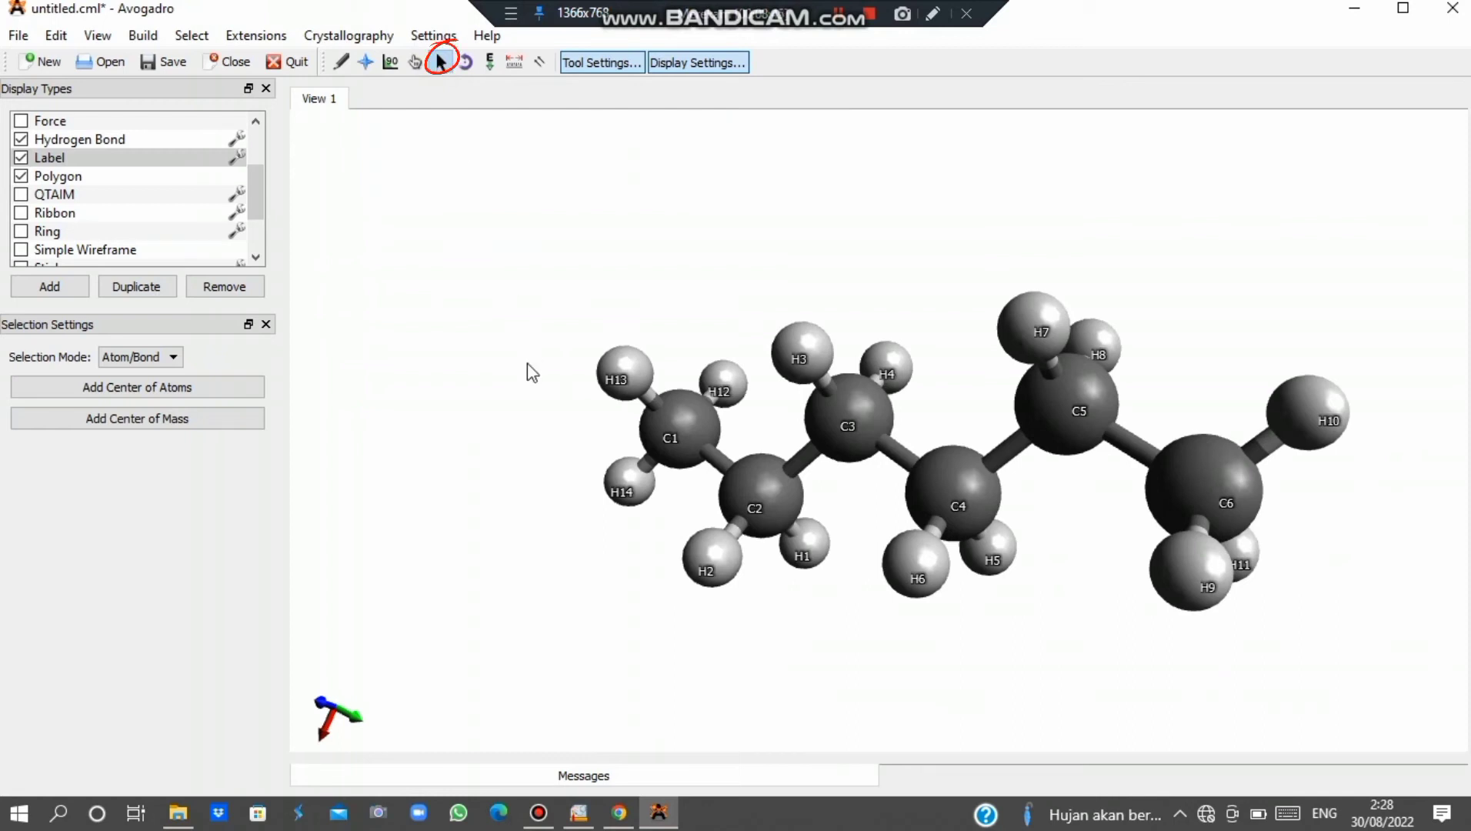
key("ctrl+a")
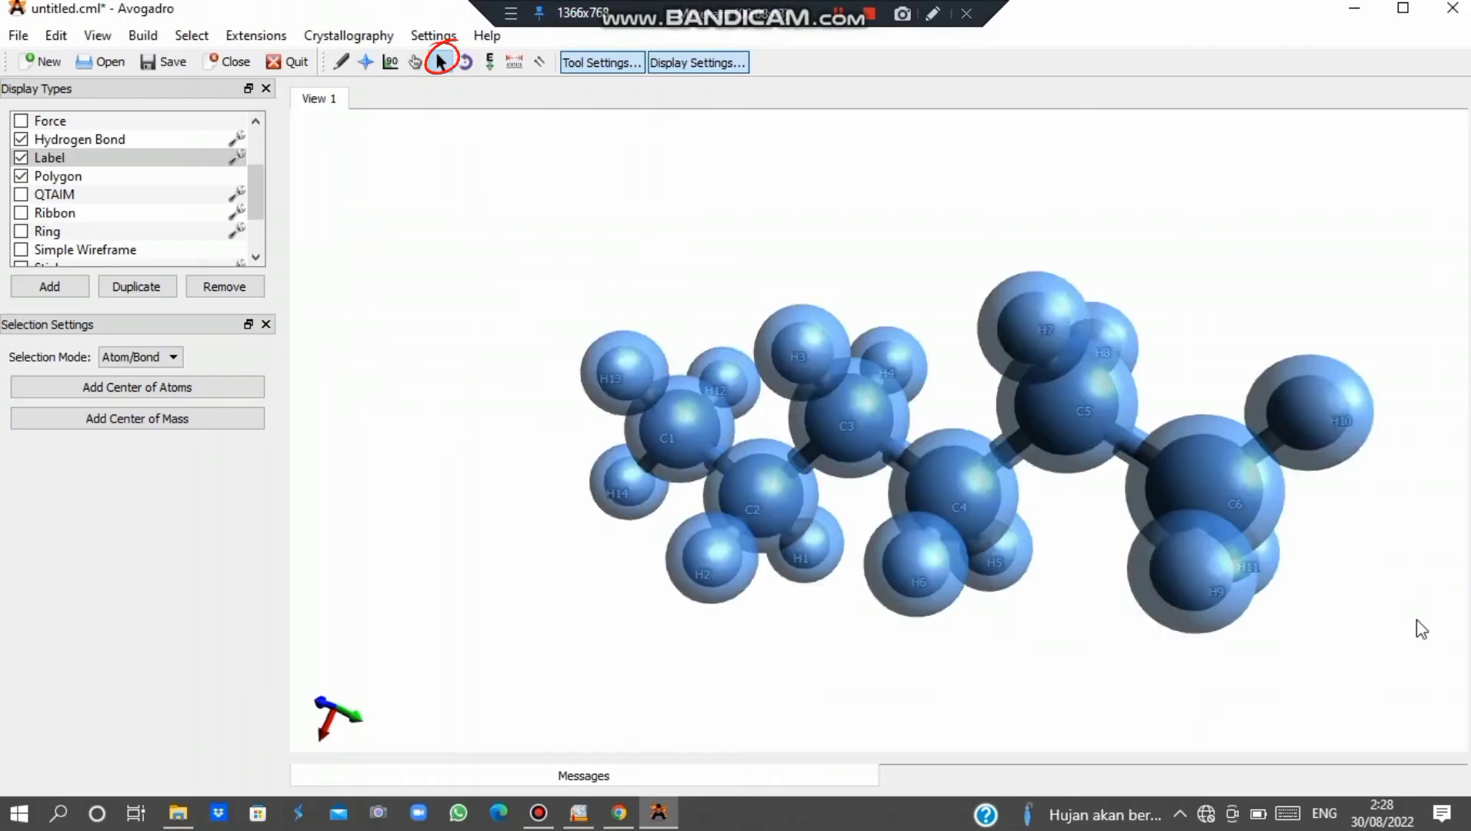
left_click_drag(536, 261, 1084, 631)
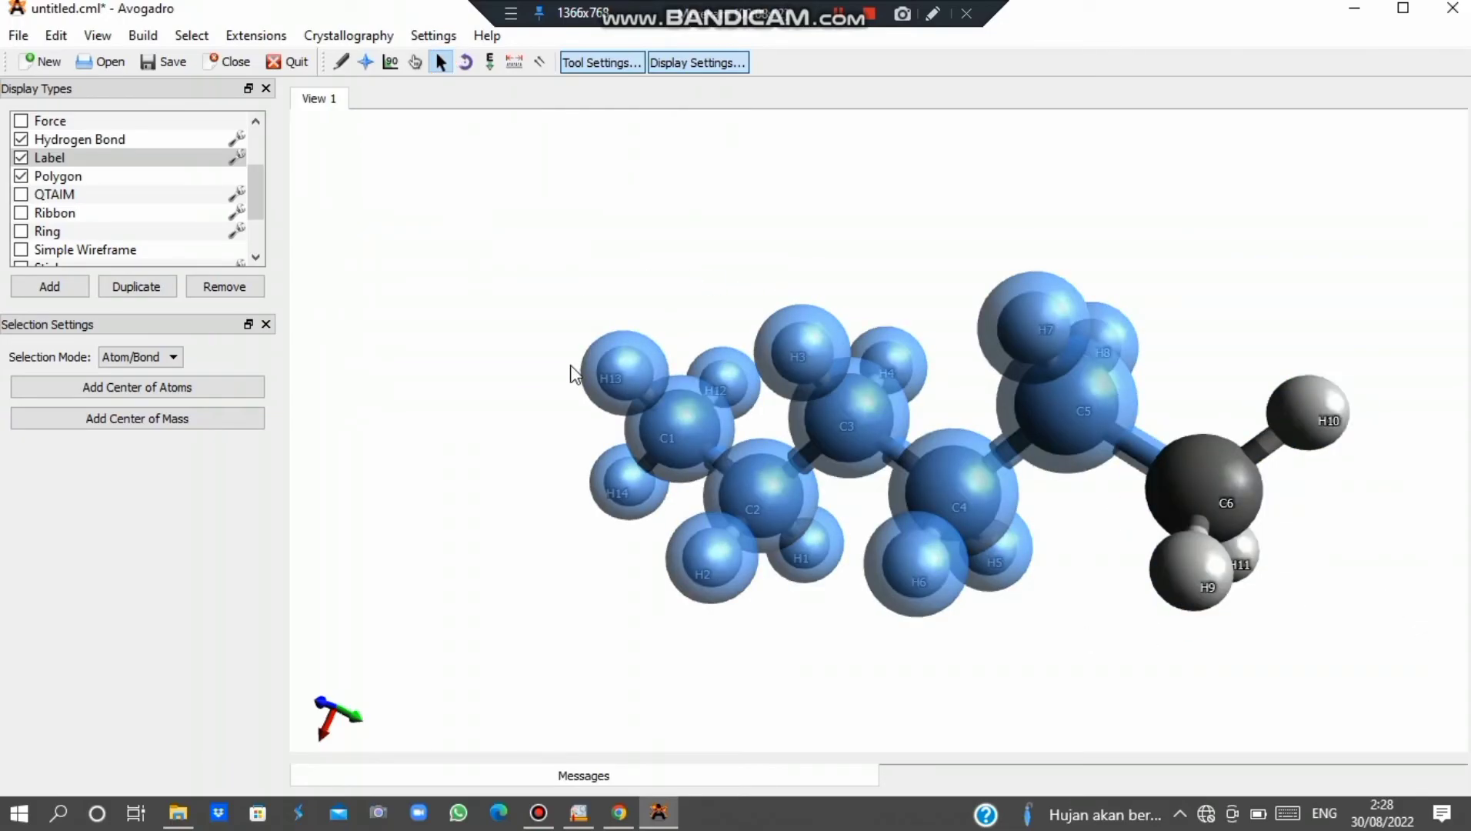
key("ctrl+a")
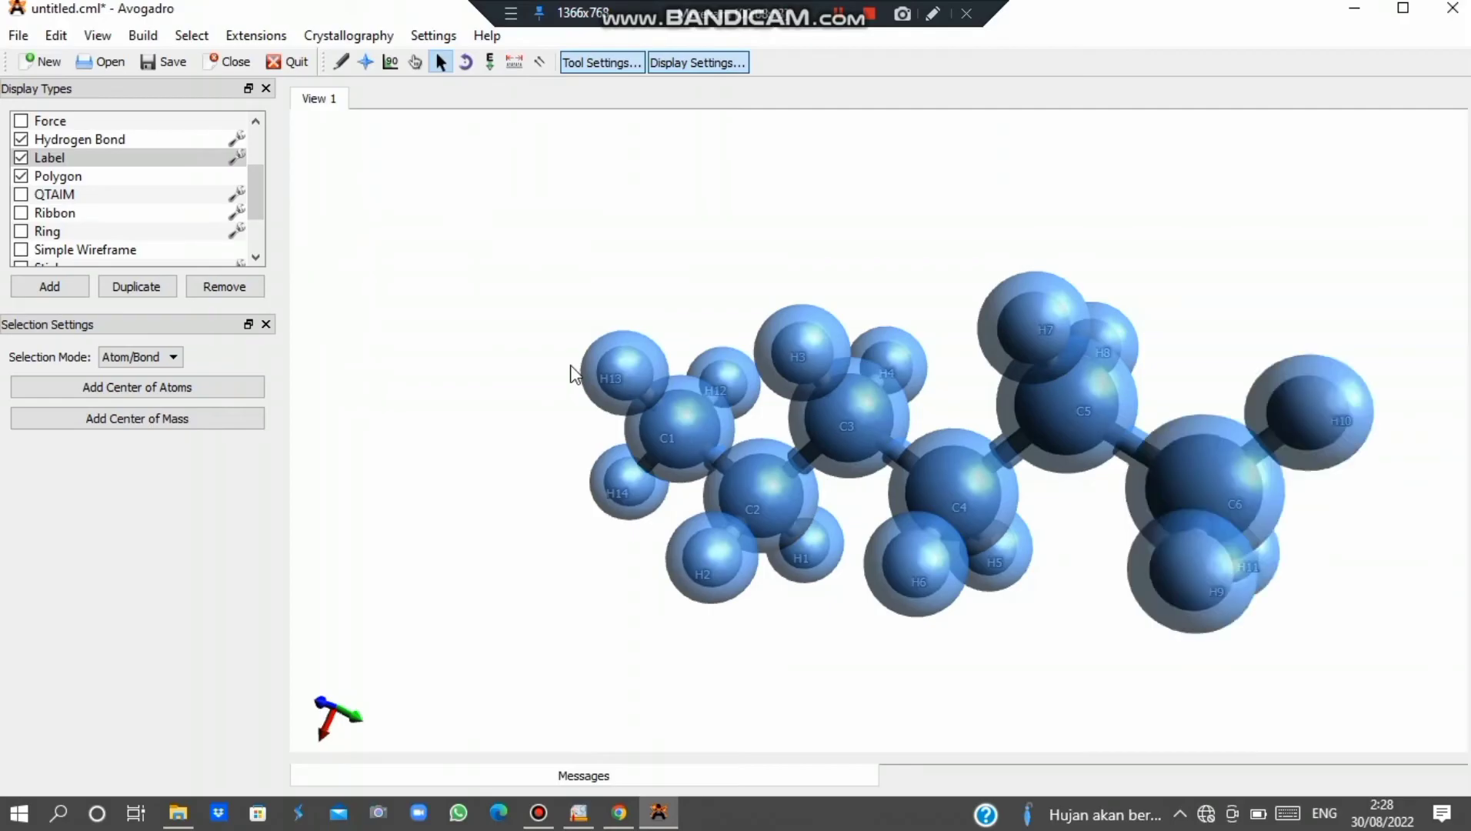
left_click(192, 36)
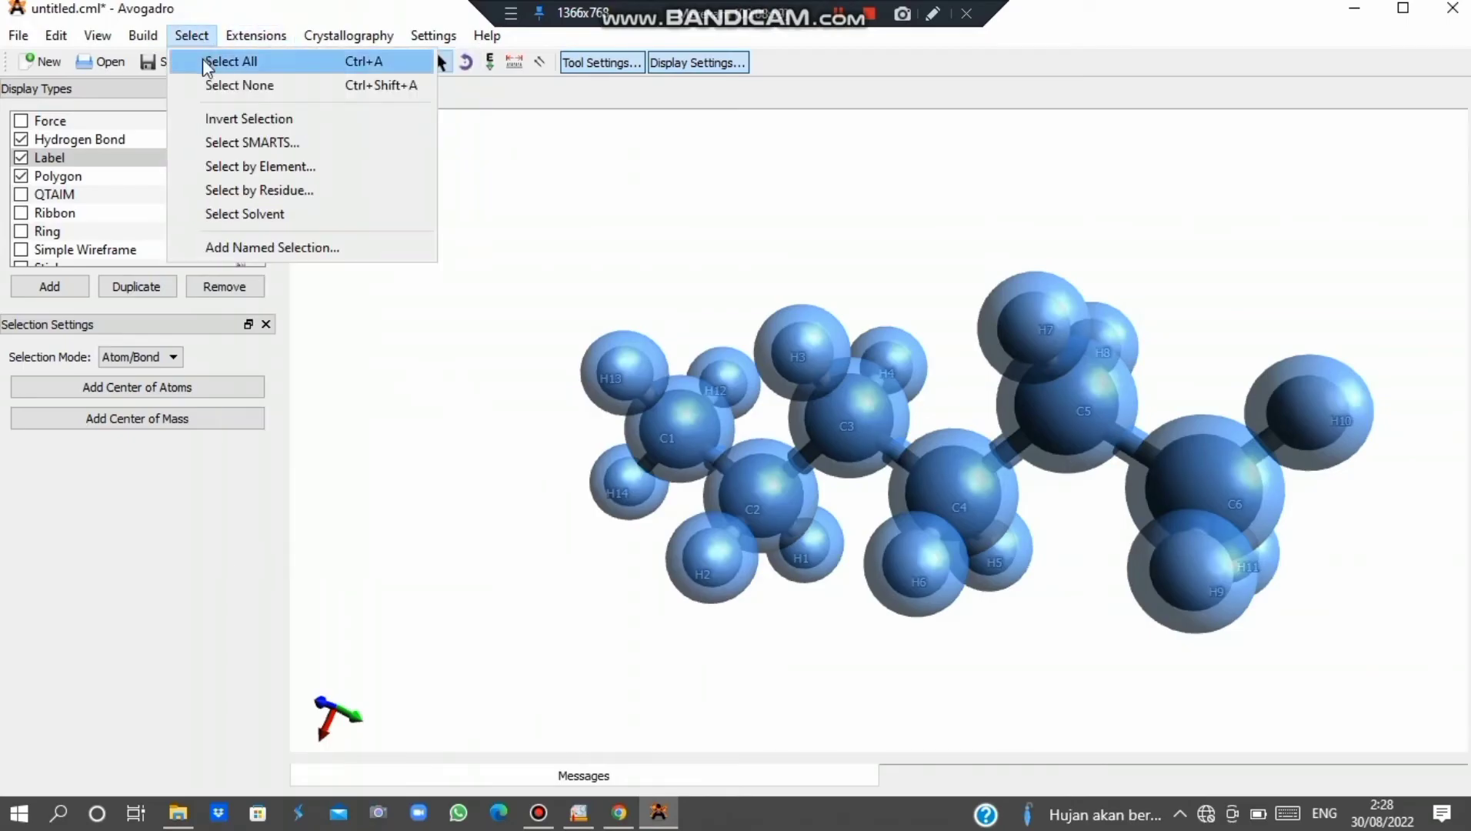
left_click(202, 59)
left_click(192, 36)
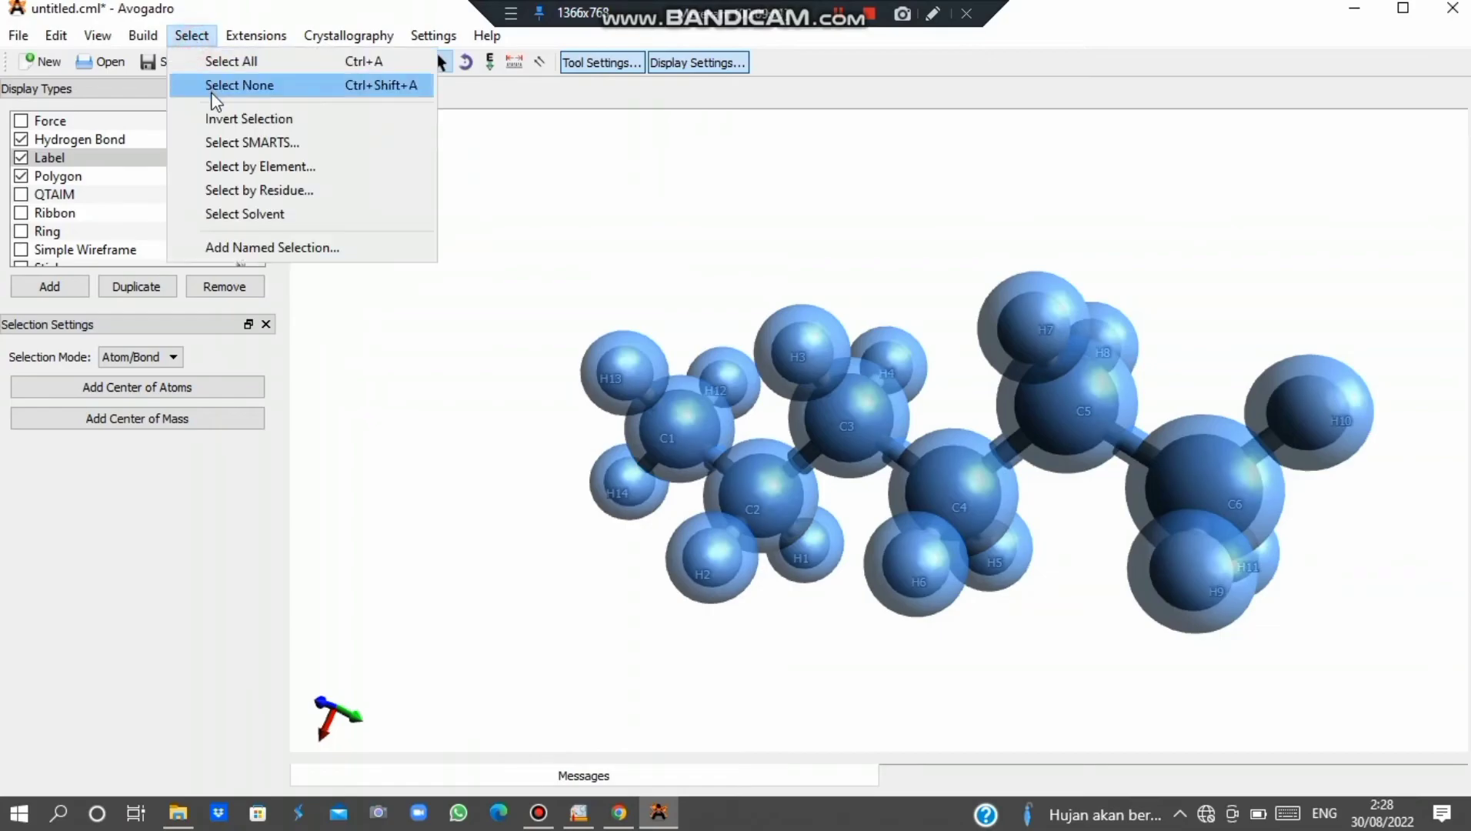
left_click(216, 86)
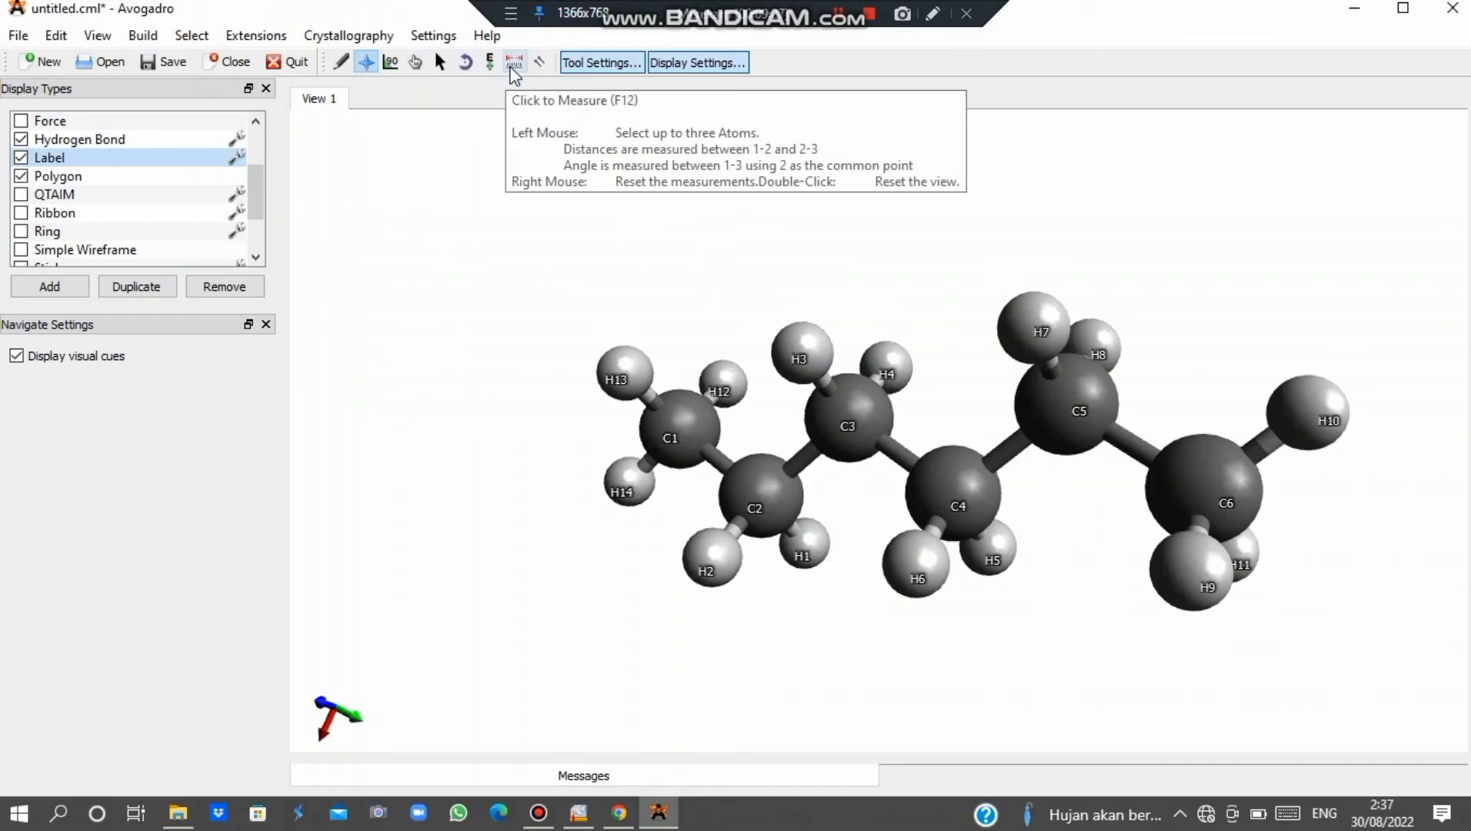
Measure the C1–C2 and C2–C3 bond lengths and the C1–C2–C3 angle with the Measure tool.
left_click(512, 70)
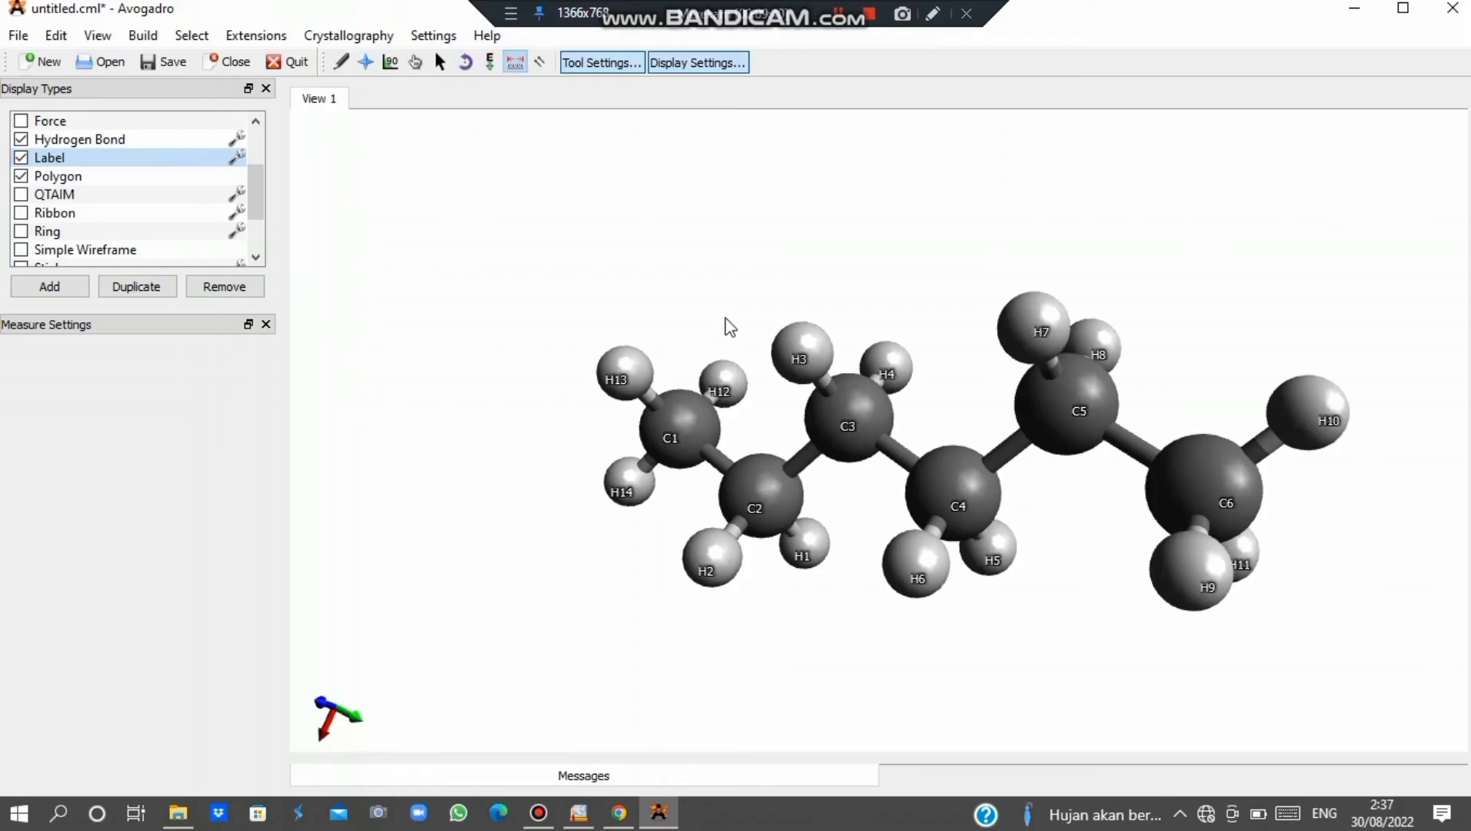
scroll(1183, 392, "up", 5)
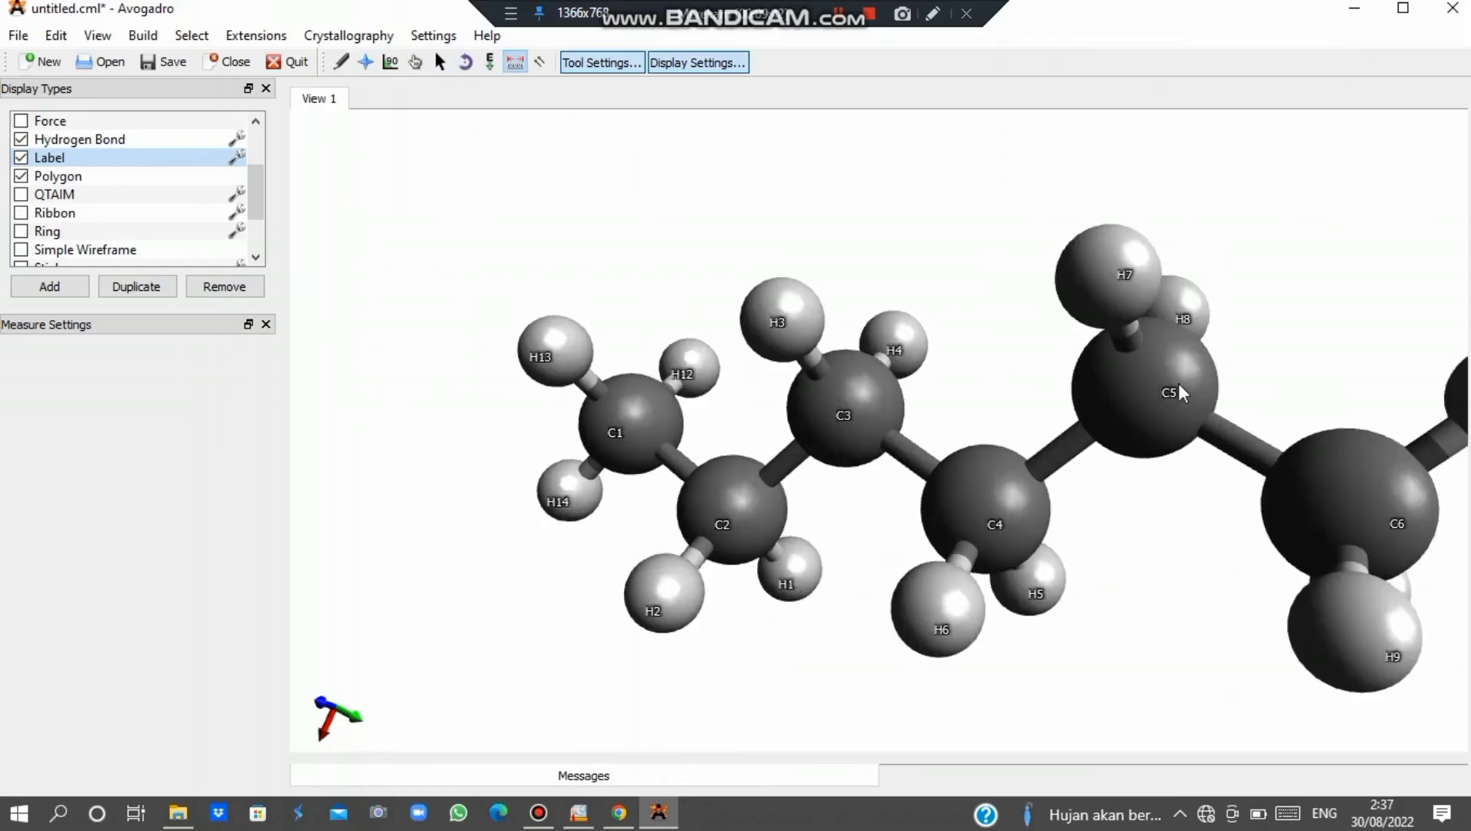
left_click(578, 442)
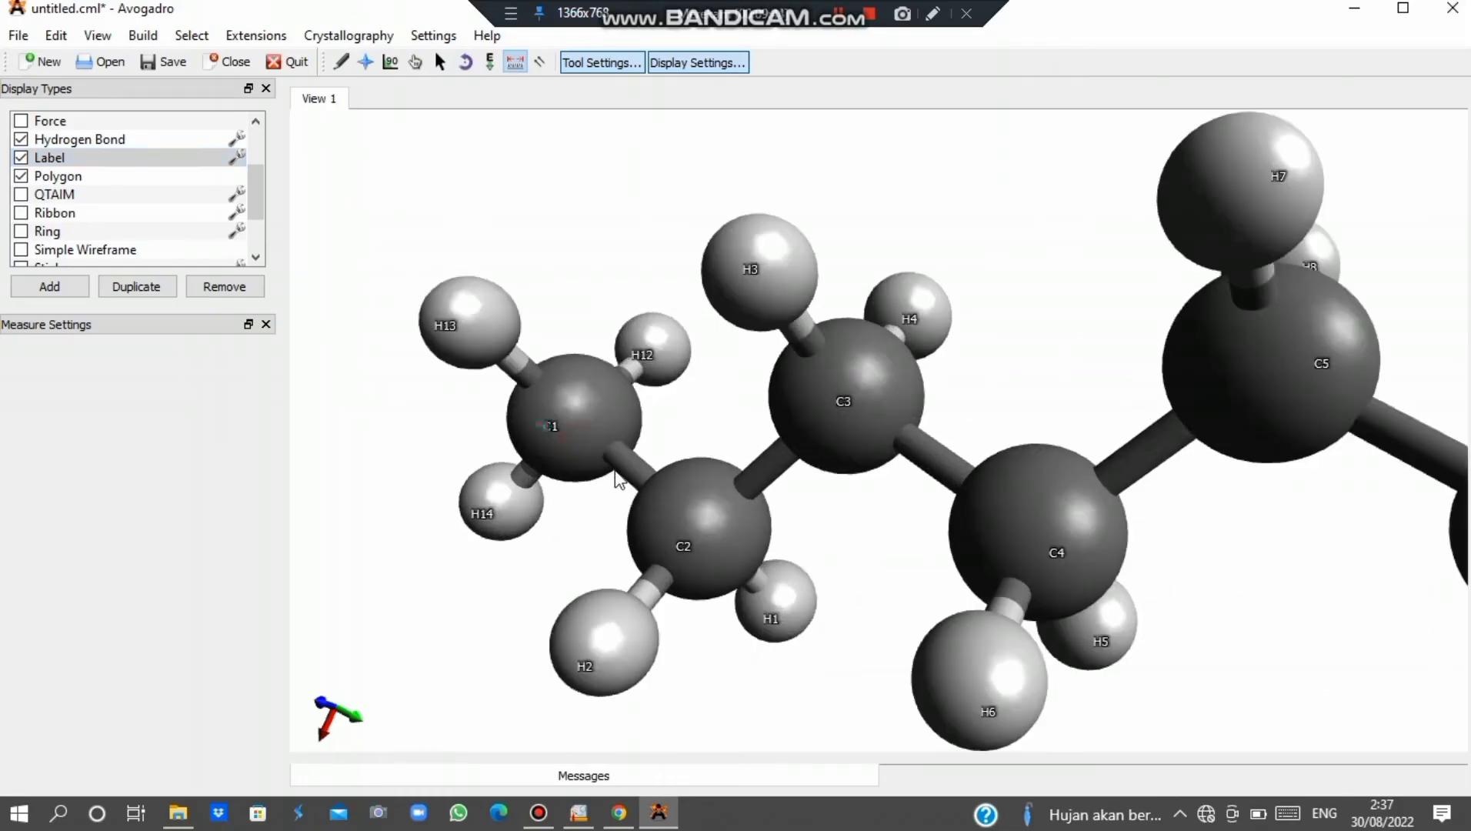
left_click(684, 535)
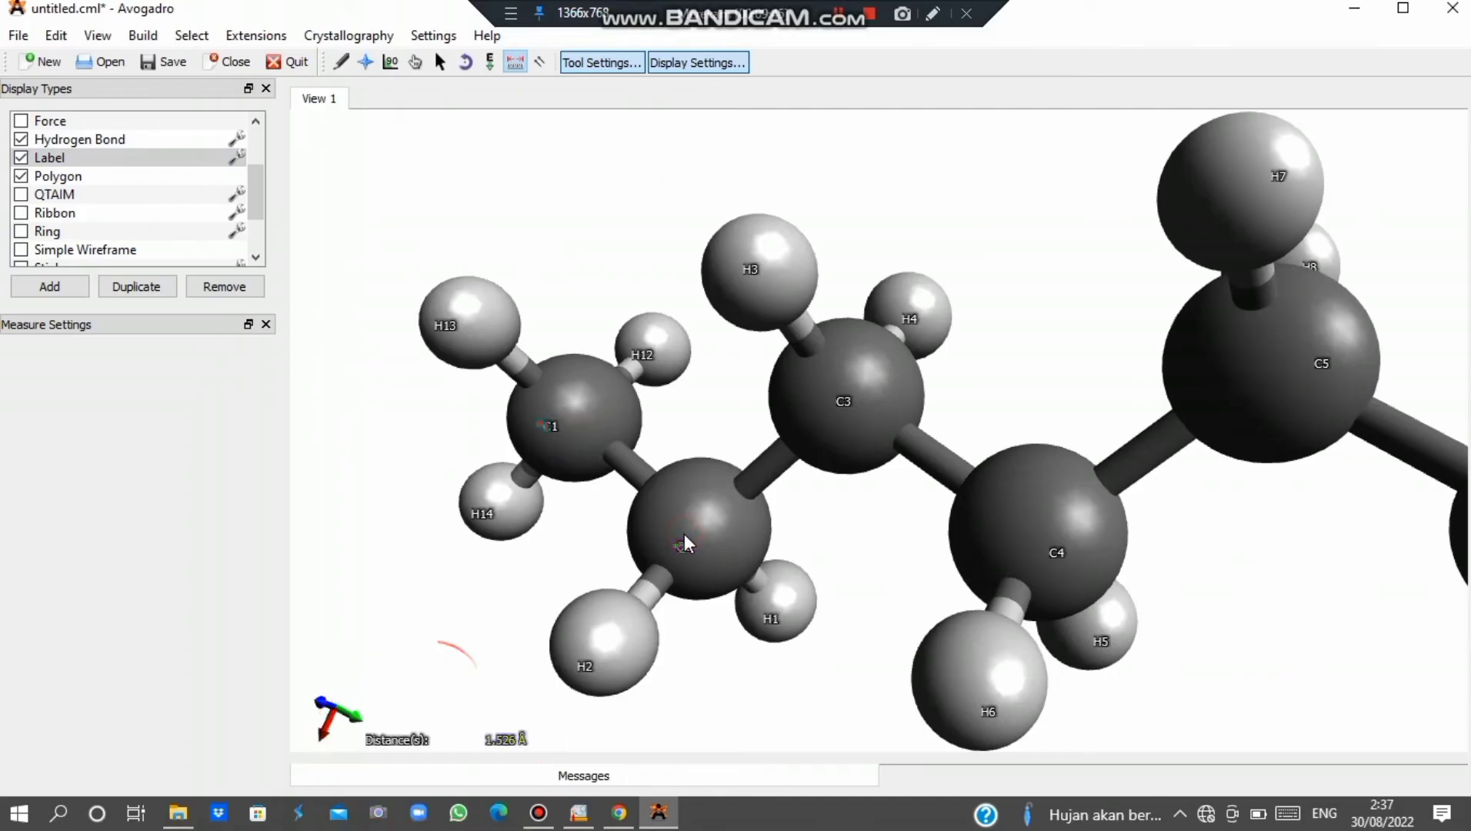
left_click(829, 399)
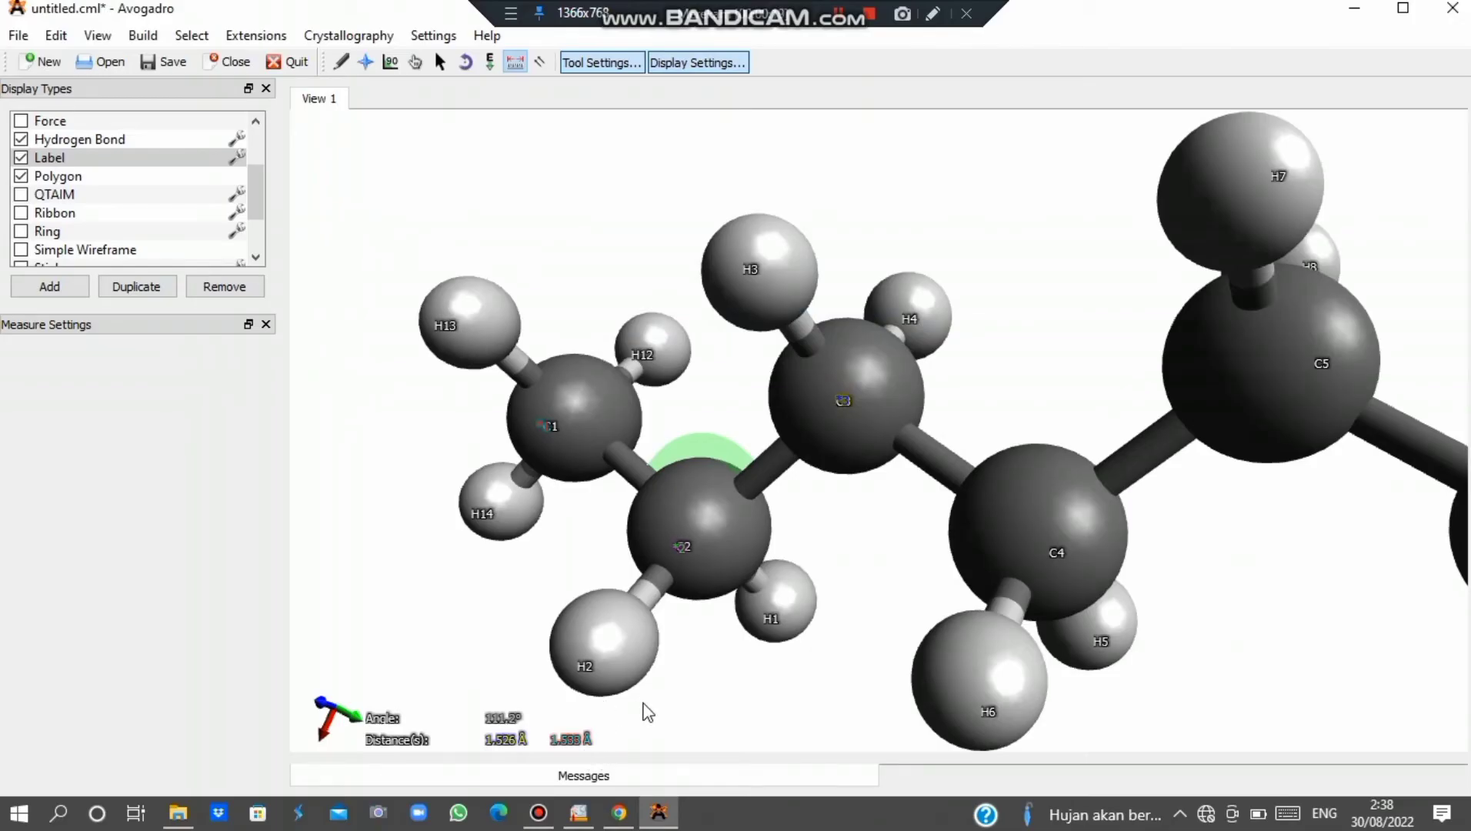
Clear the C1–C2–C3 measurement, measure the distances and angle across H12, C1 and C2, and reset the measurements.
left_click(573, 418)
left_click(693, 515)
left_click(831, 442)
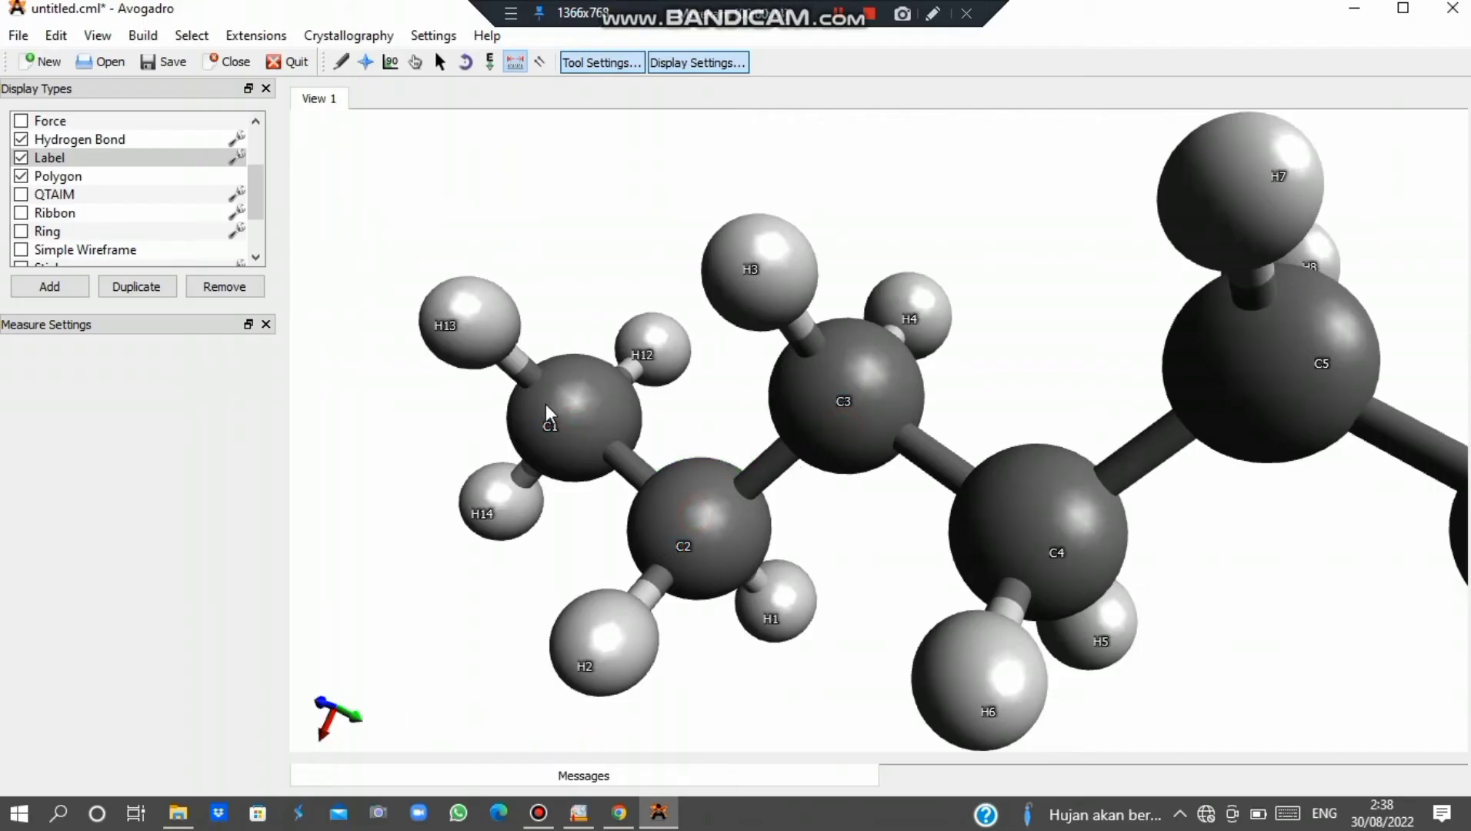
left_click(662, 350)
left_click(608, 391)
left_click(676, 490)
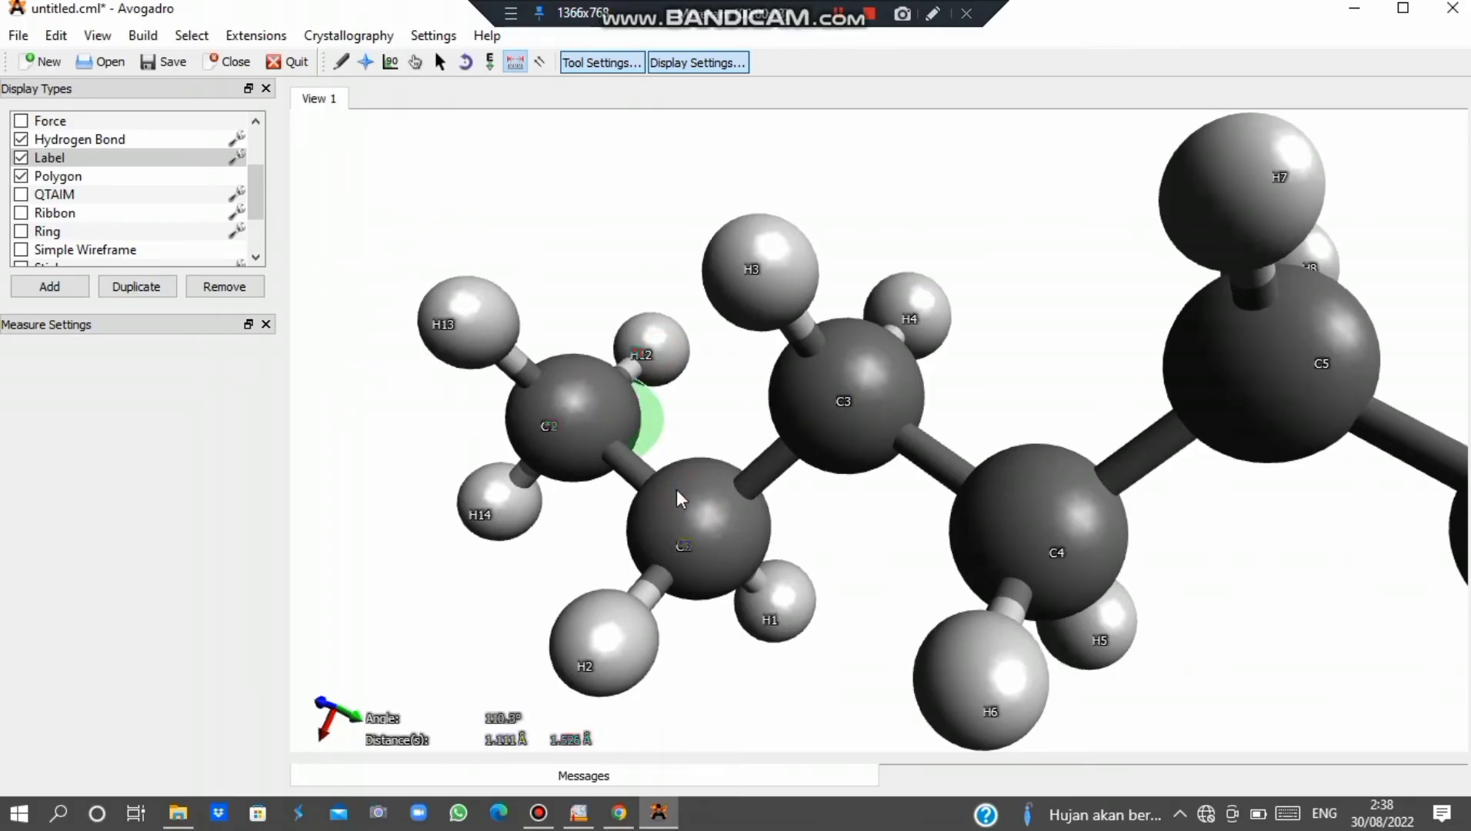
right_click(687, 578)
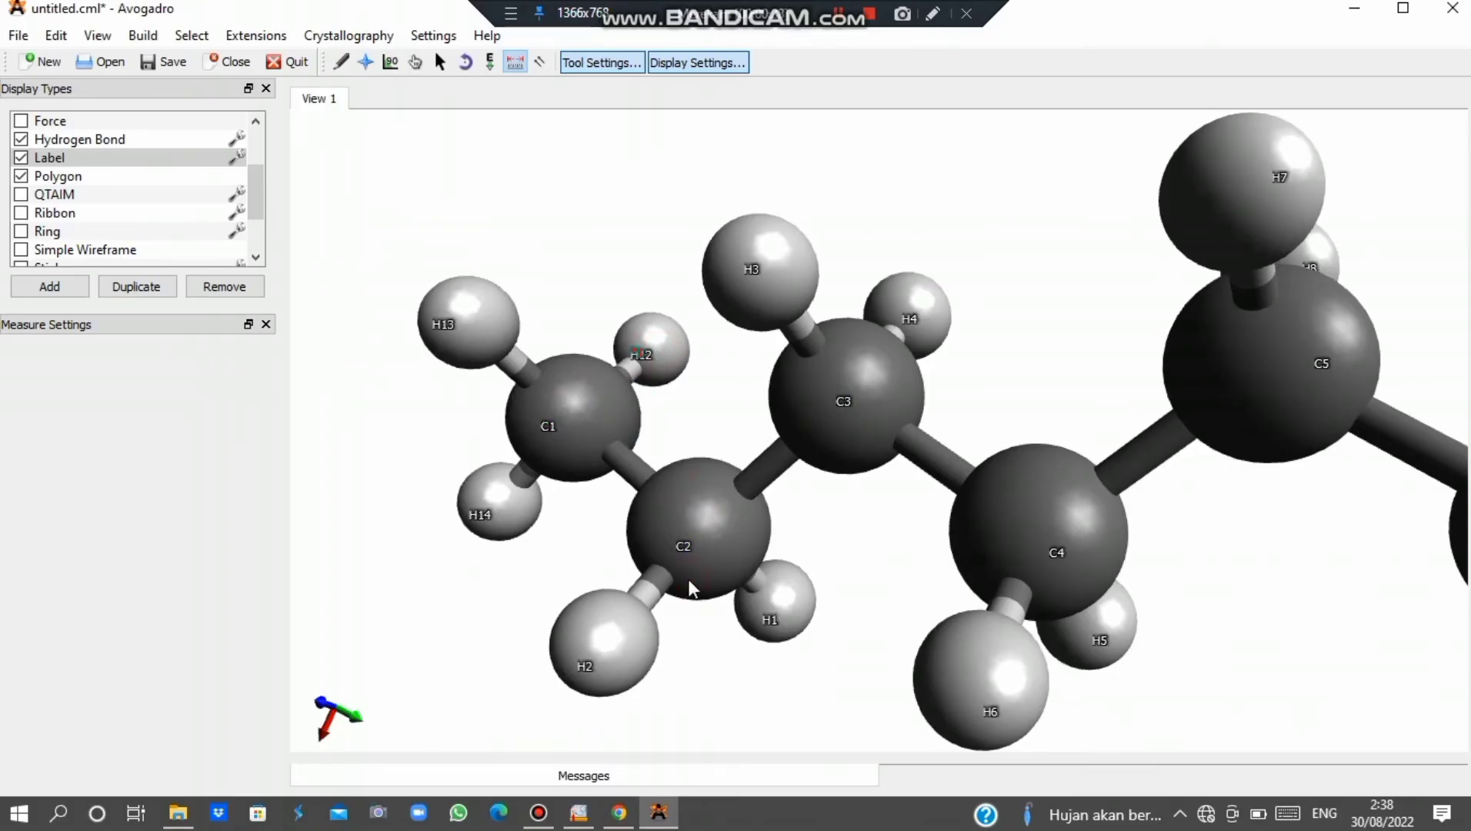
Calculate the hexane molecule's energy with the Molecular Mechanics extension and dismiss the result.
scroll(670, 263, "down", 6)
scroll(670, 262, "up", 3)
right_click_drag(759, 303, 685, 301)
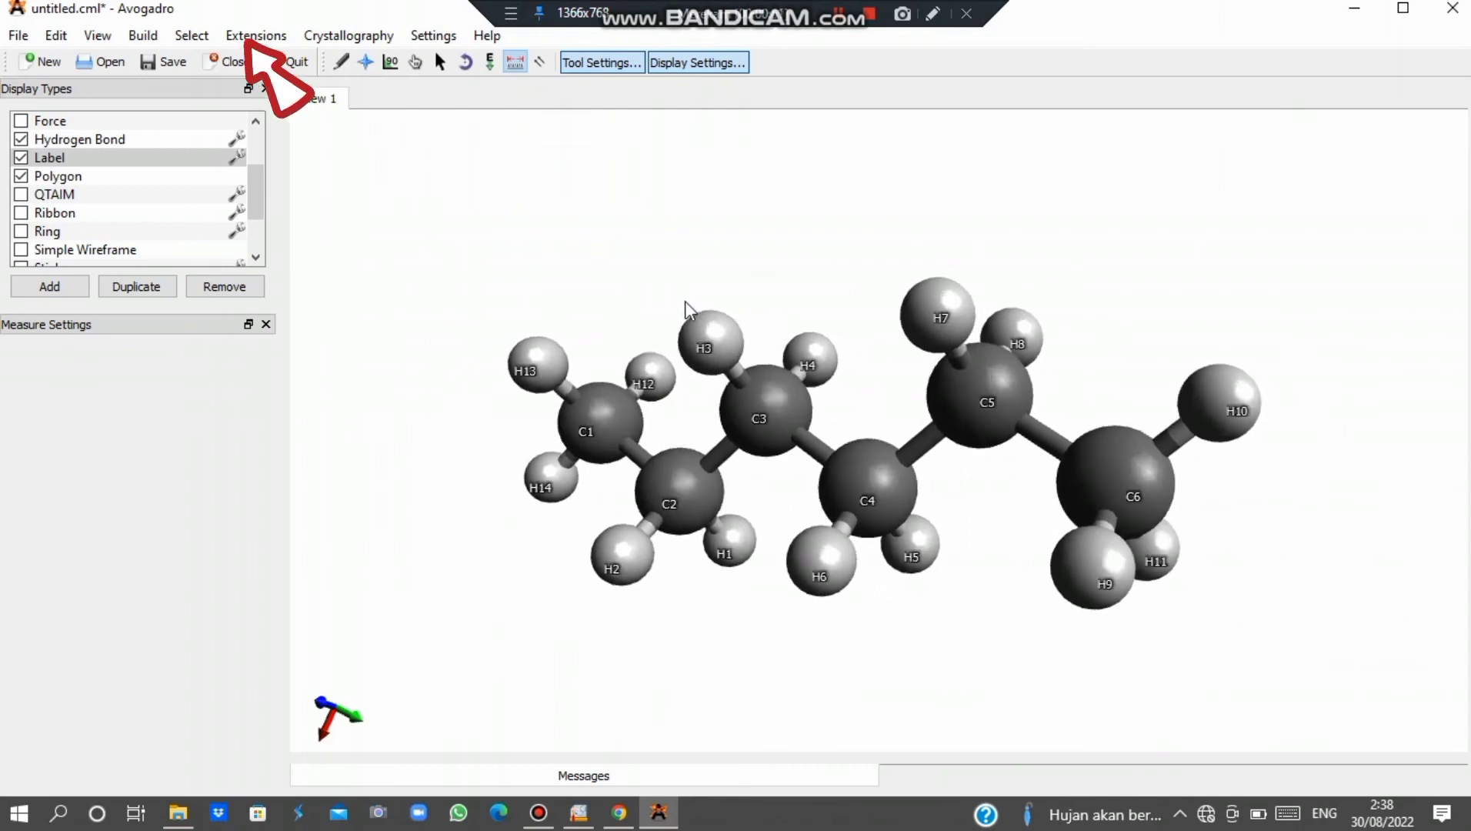
left_click(240, 37)
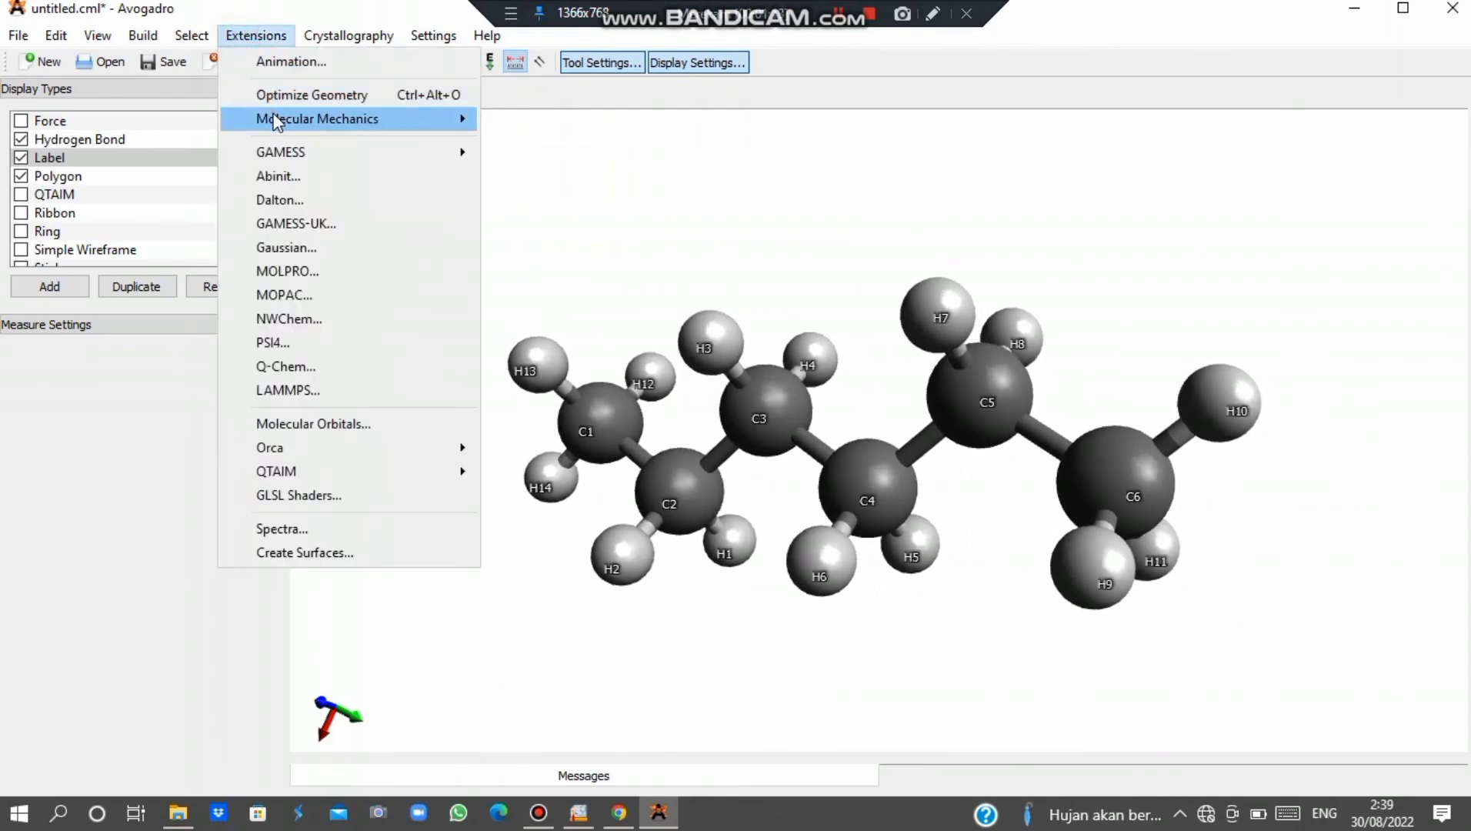
mouse_move(276, 120)
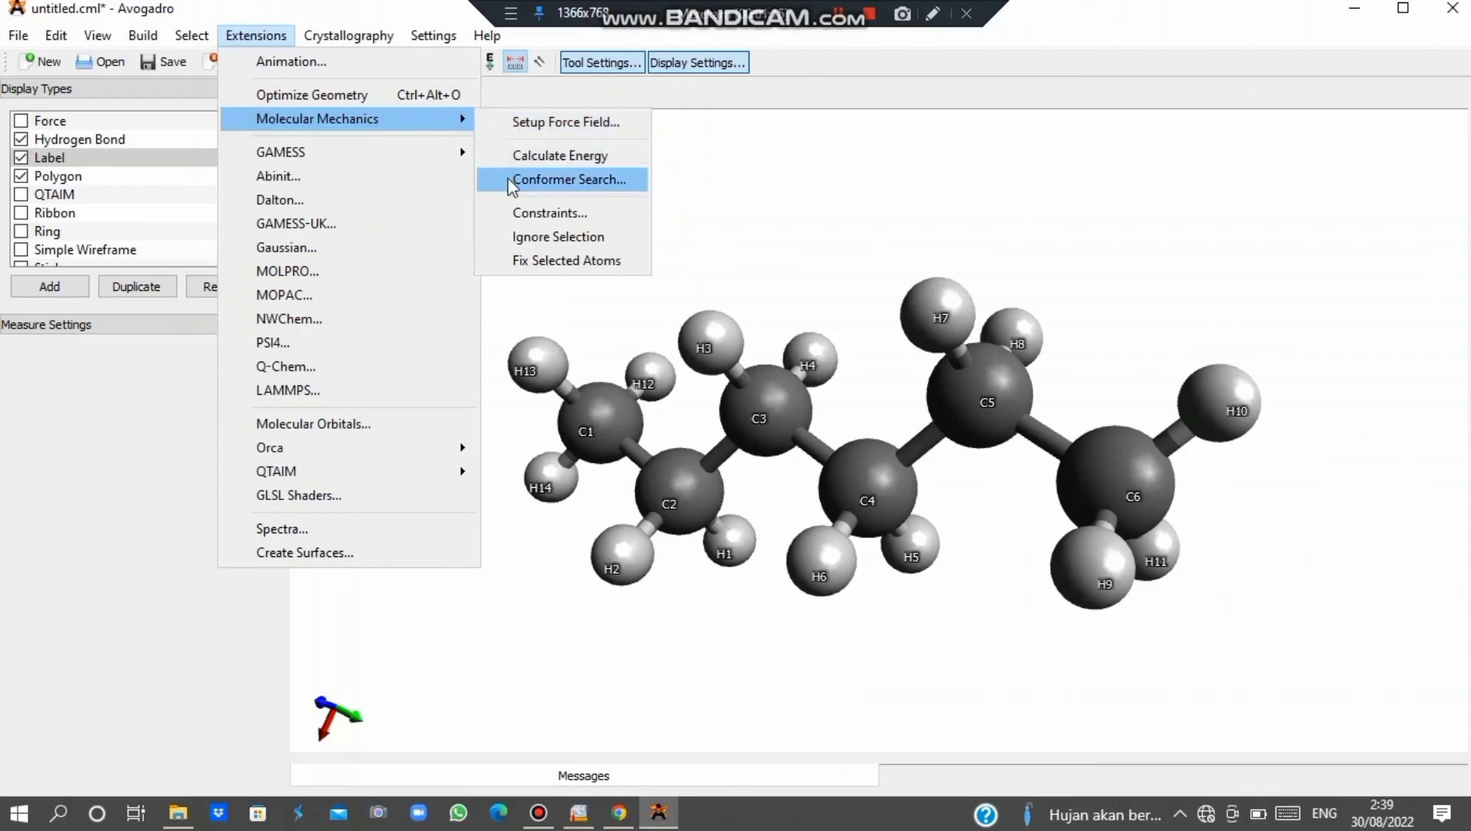
left_click(519, 158)
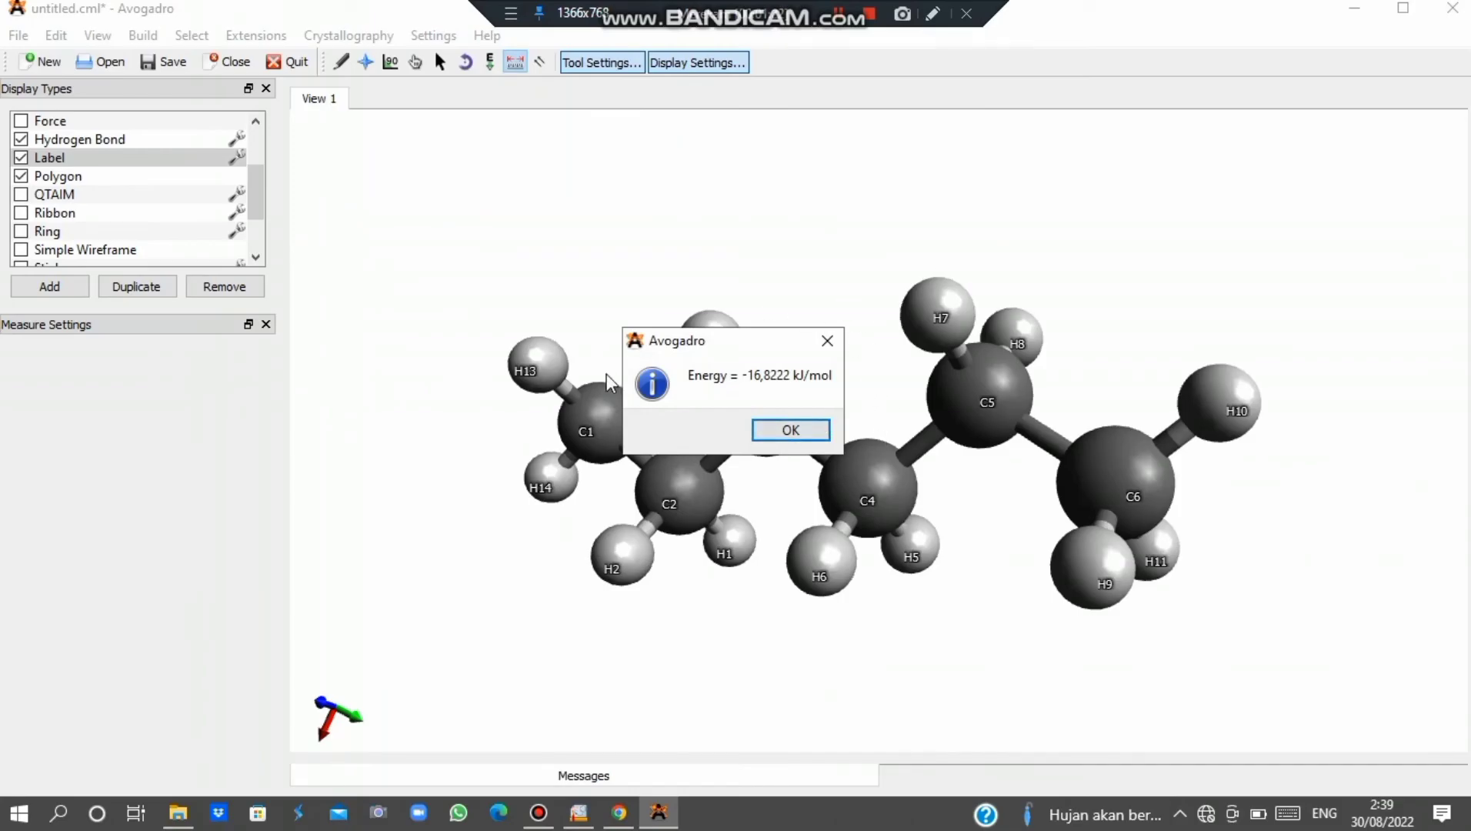
left_click(772, 431)
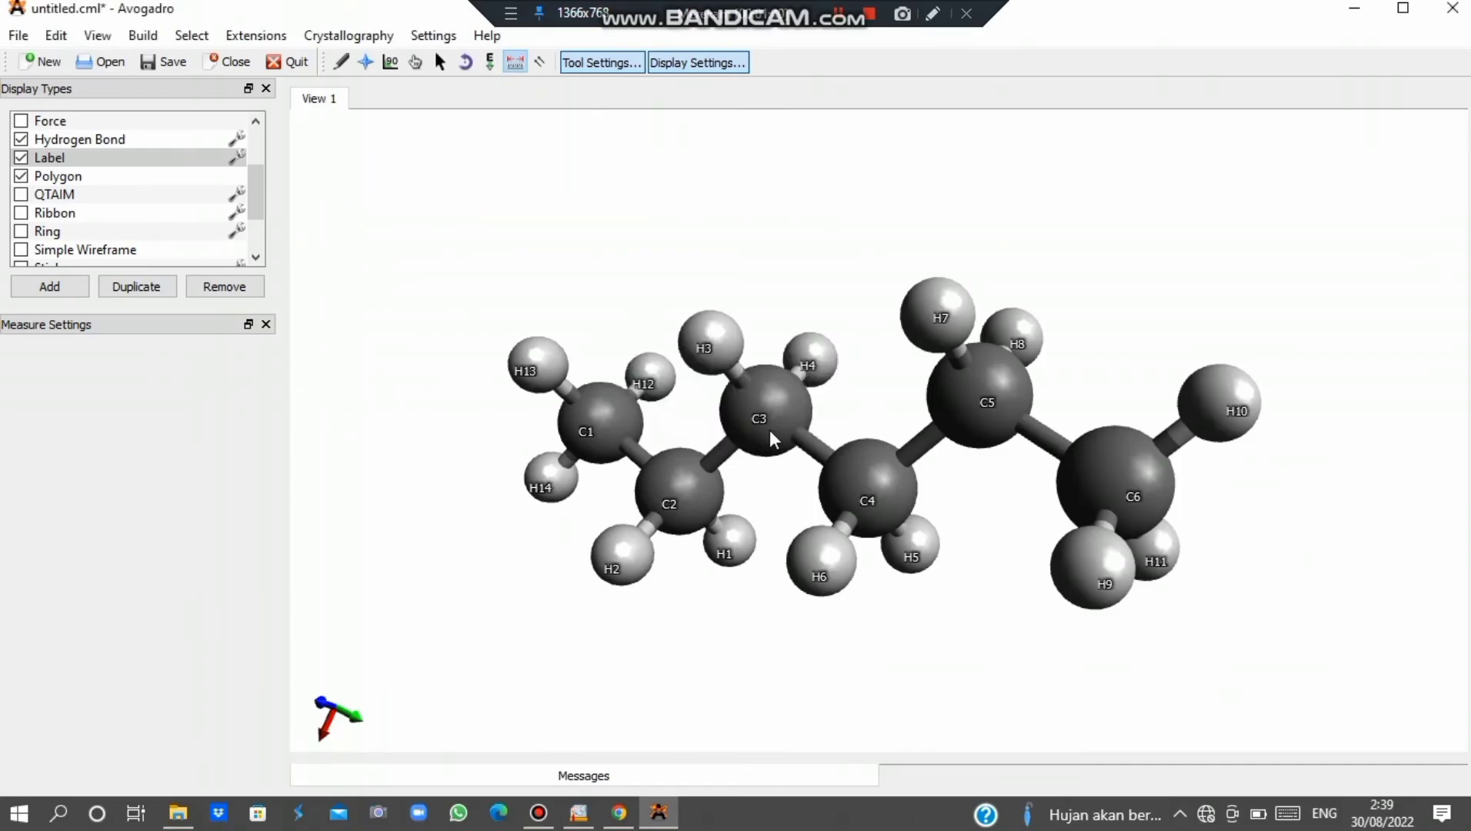
left_click(98, 35)
mouse_move(174, 460)
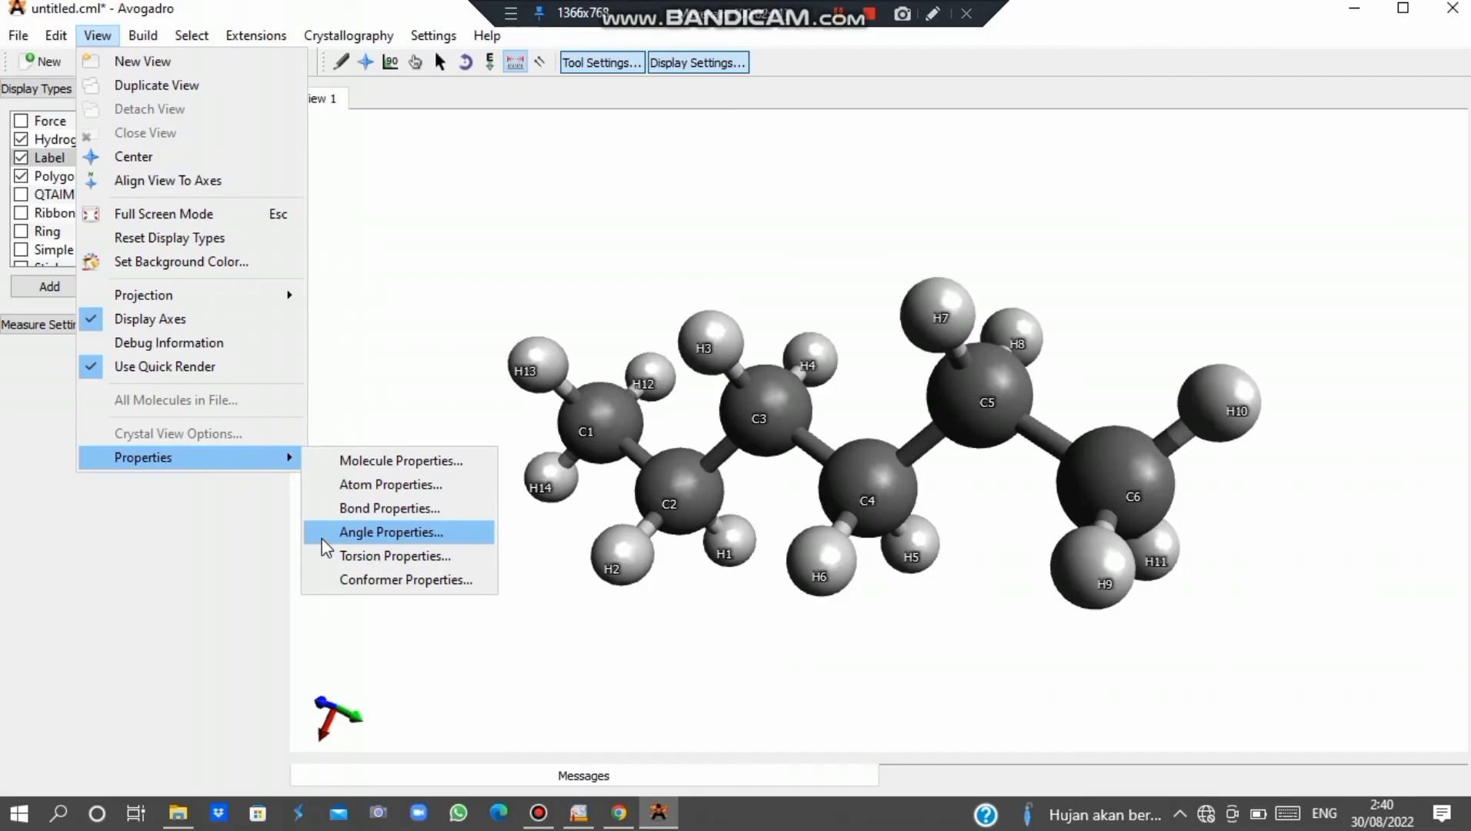
left_click(449, 297)
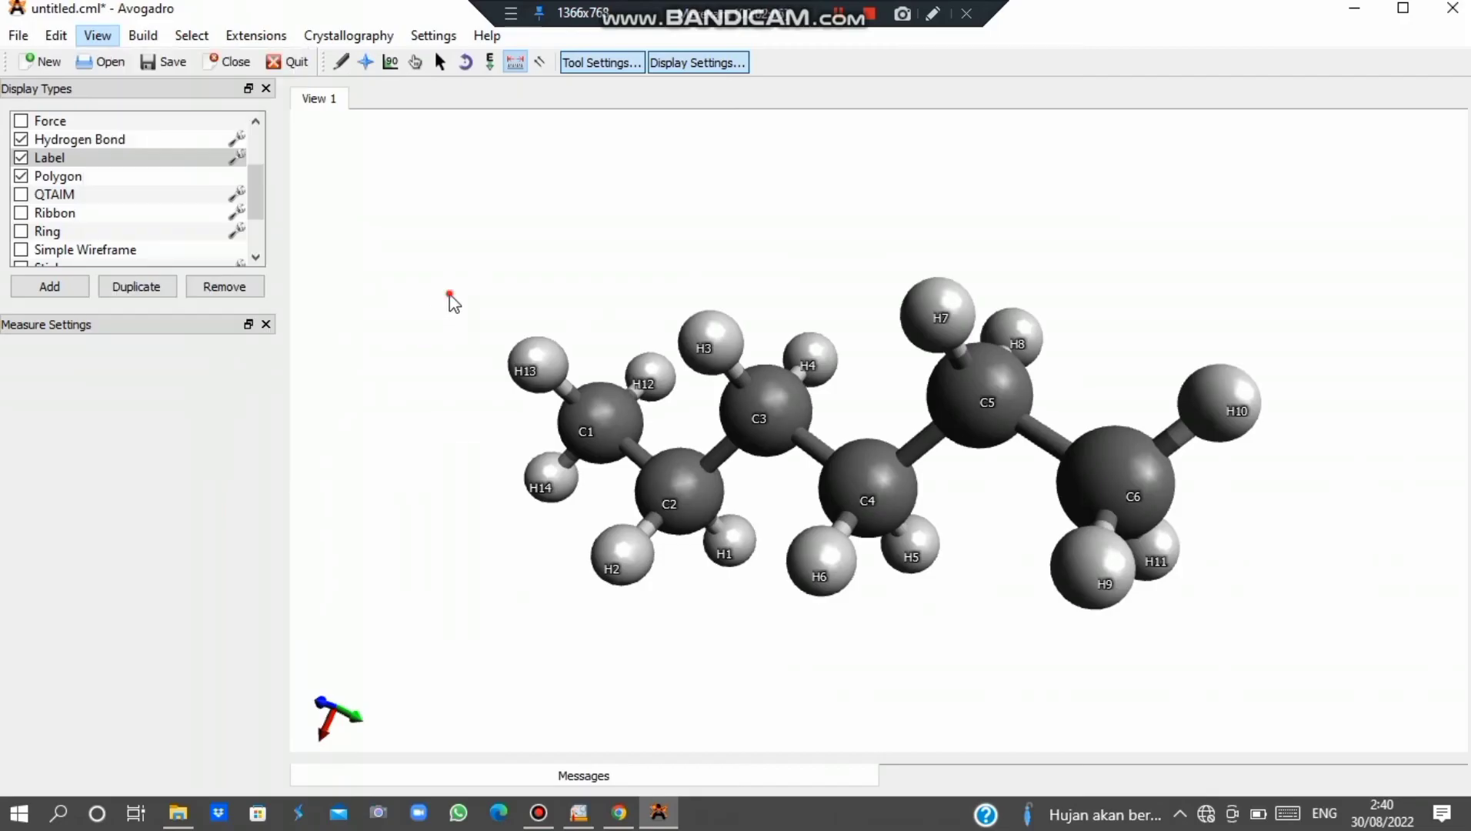
Select all hexane atoms, view the Molecule Properties, and close them.
key("ctrl+a")
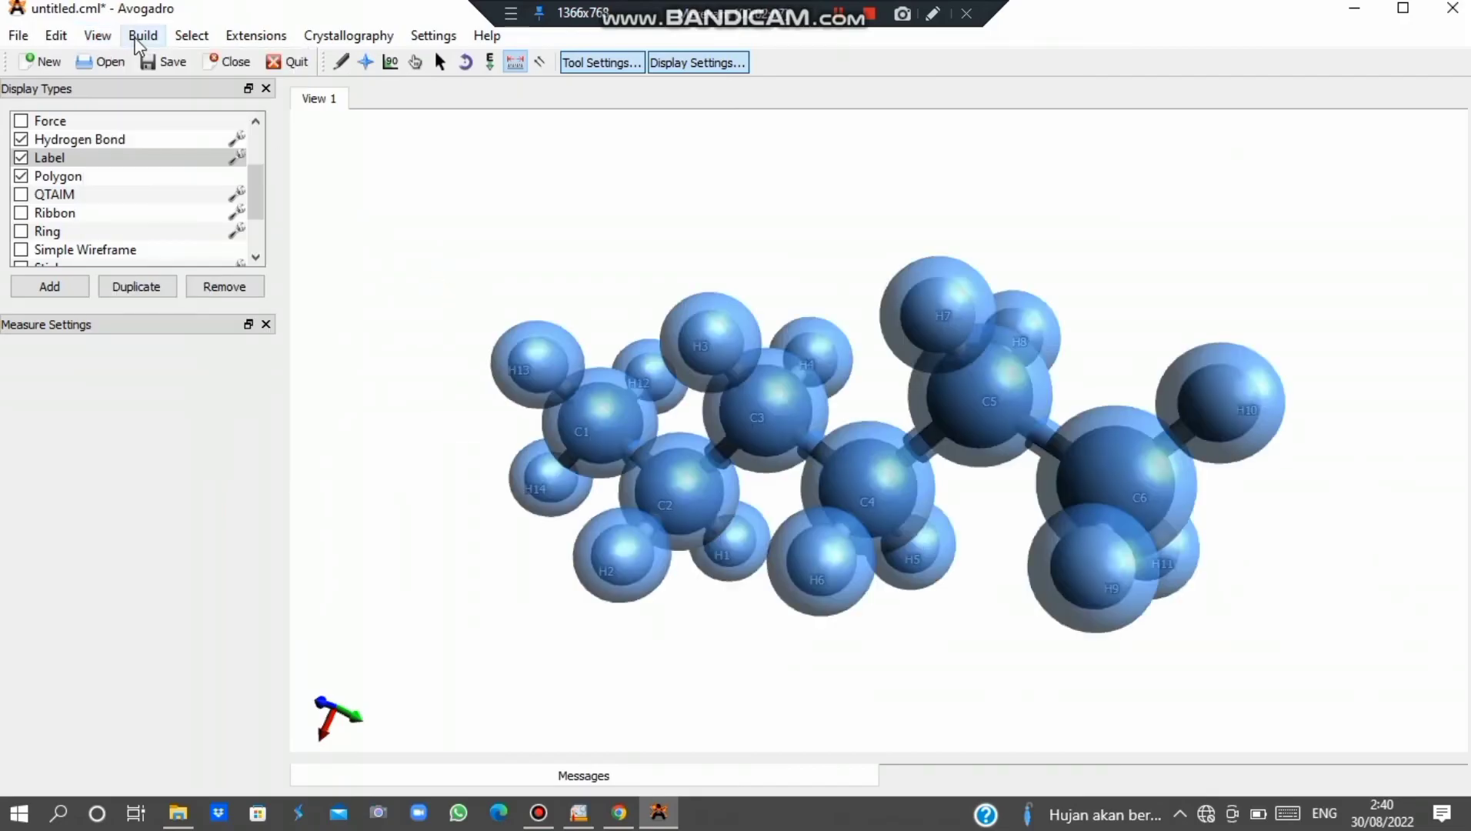
left_click(97, 35)
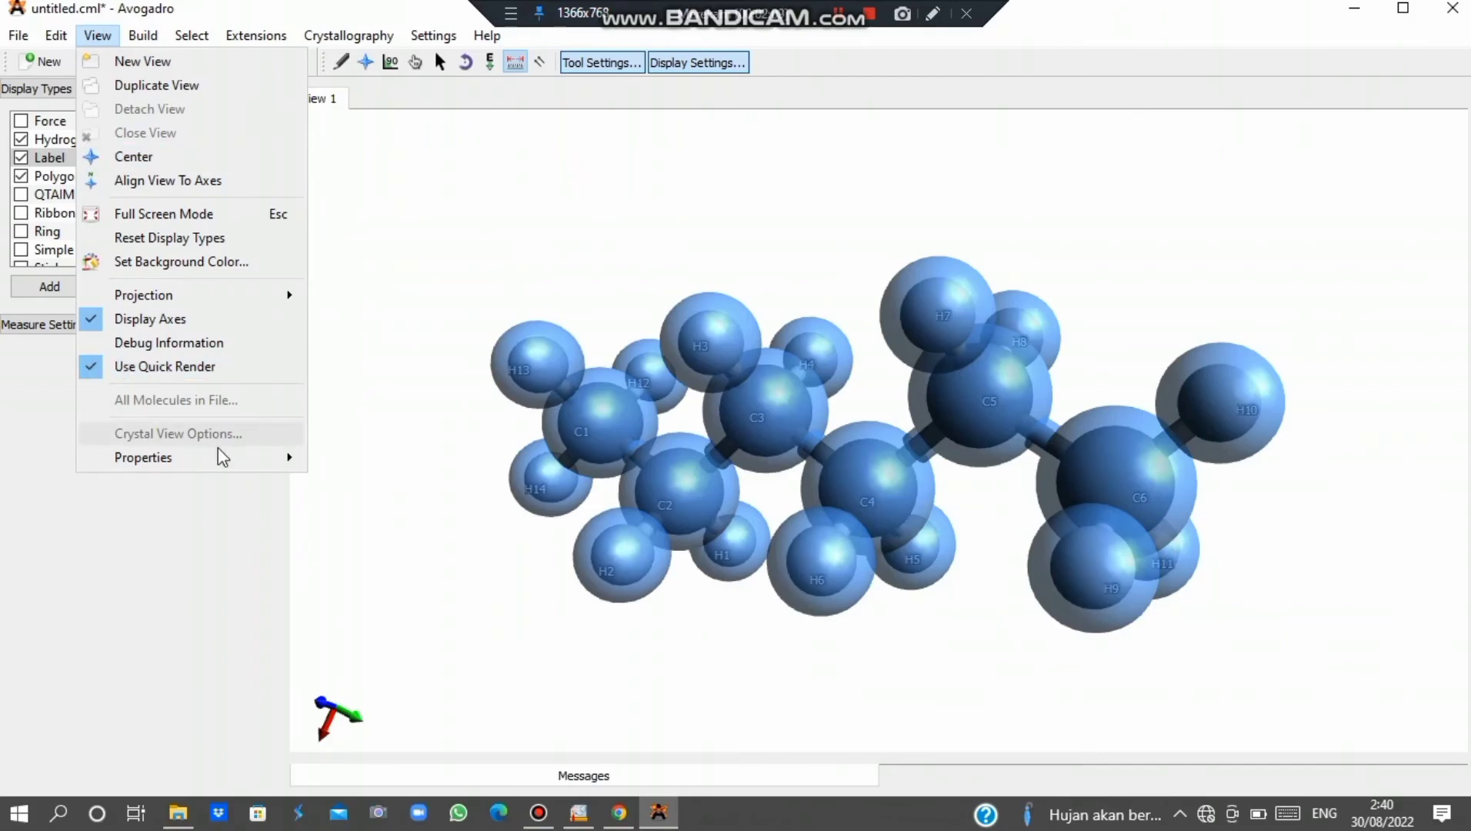
mouse_move(220, 459)
left_click(336, 460)
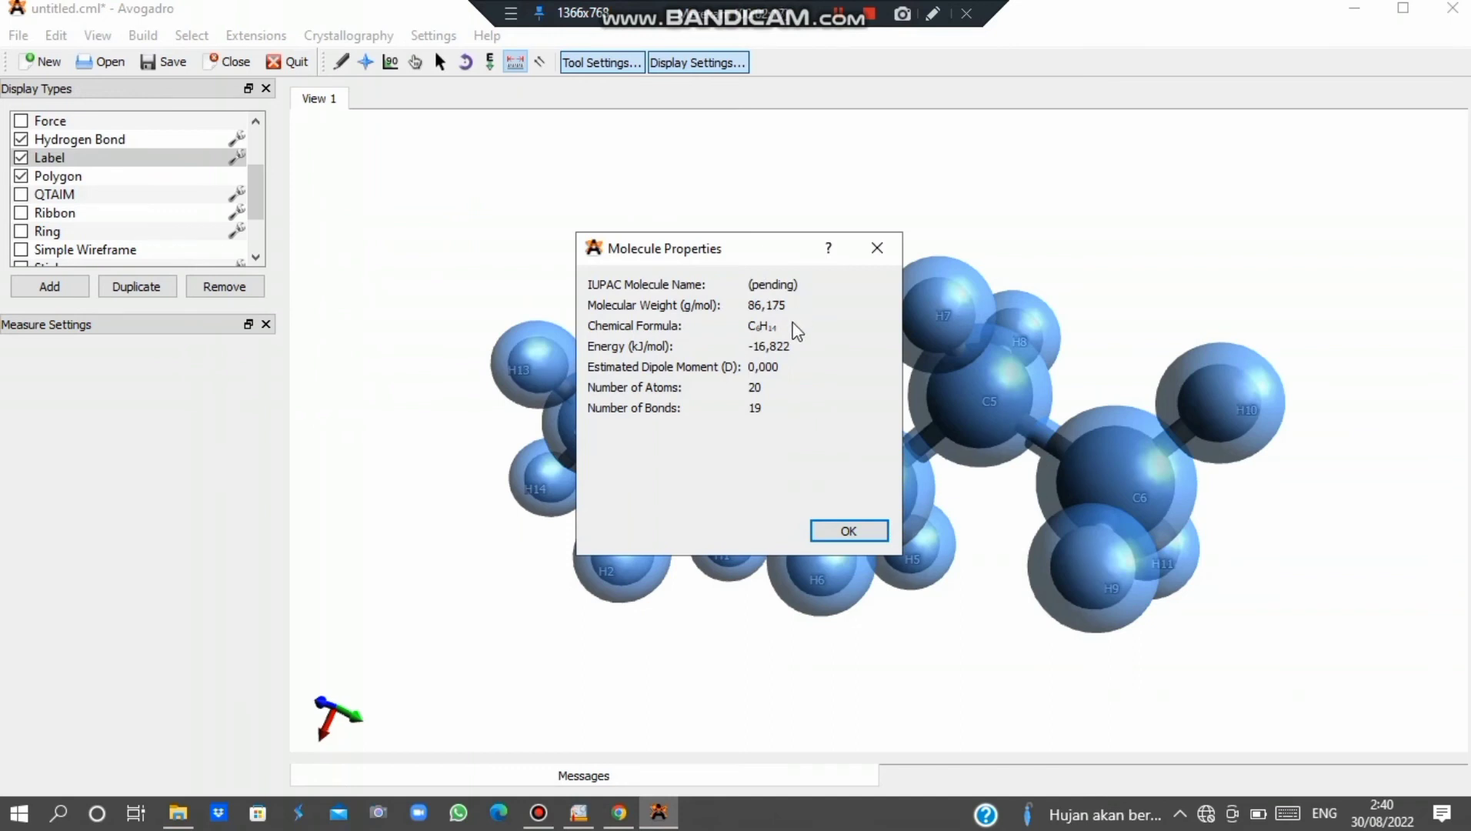
left_click(847, 532)
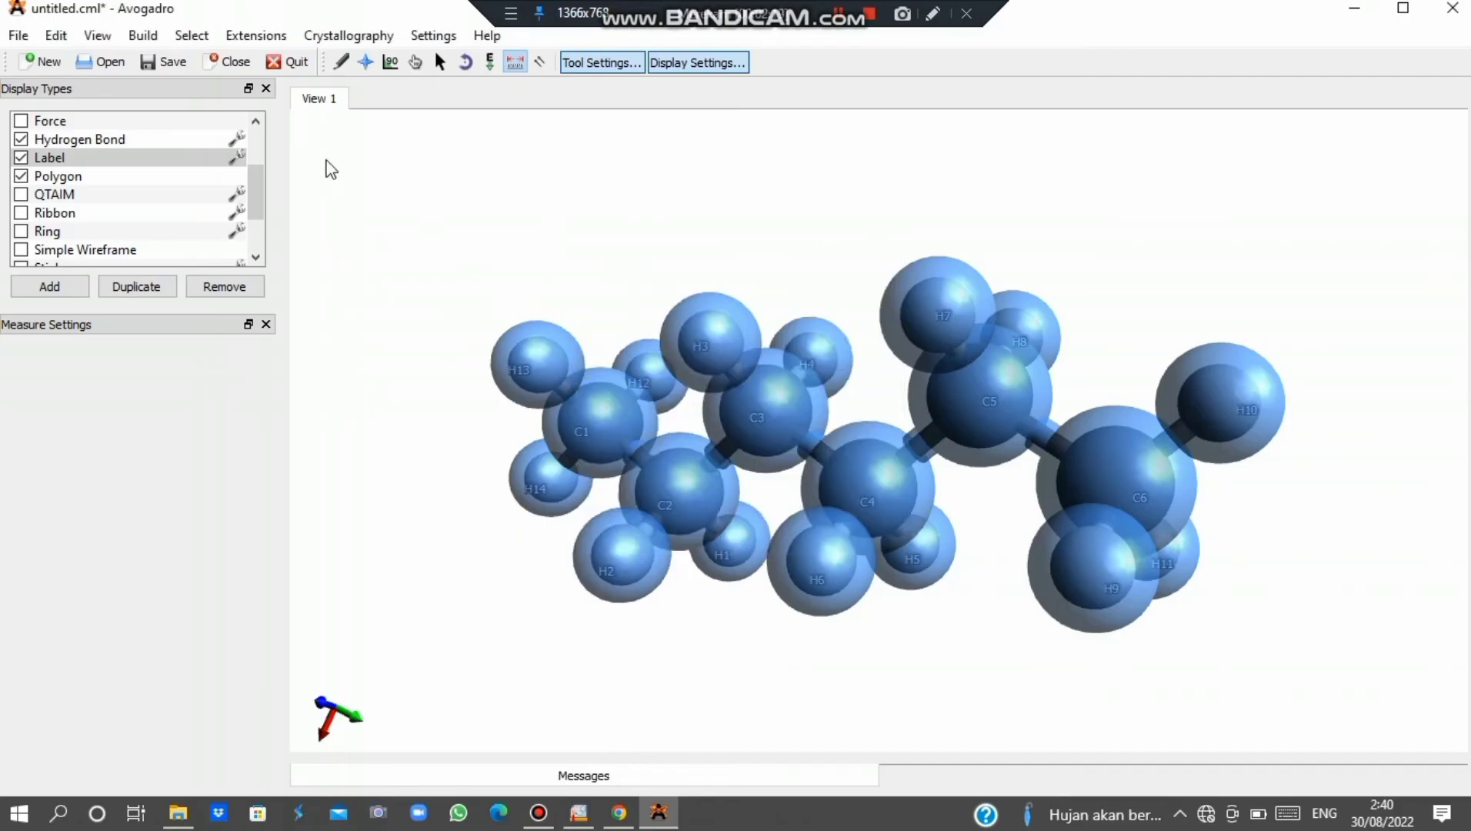
View the Atom Properties table for the hexane molecule's elements, valences, charges and coordinates, and close it.
left_click(97, 36)
mouse_move(261, 457)
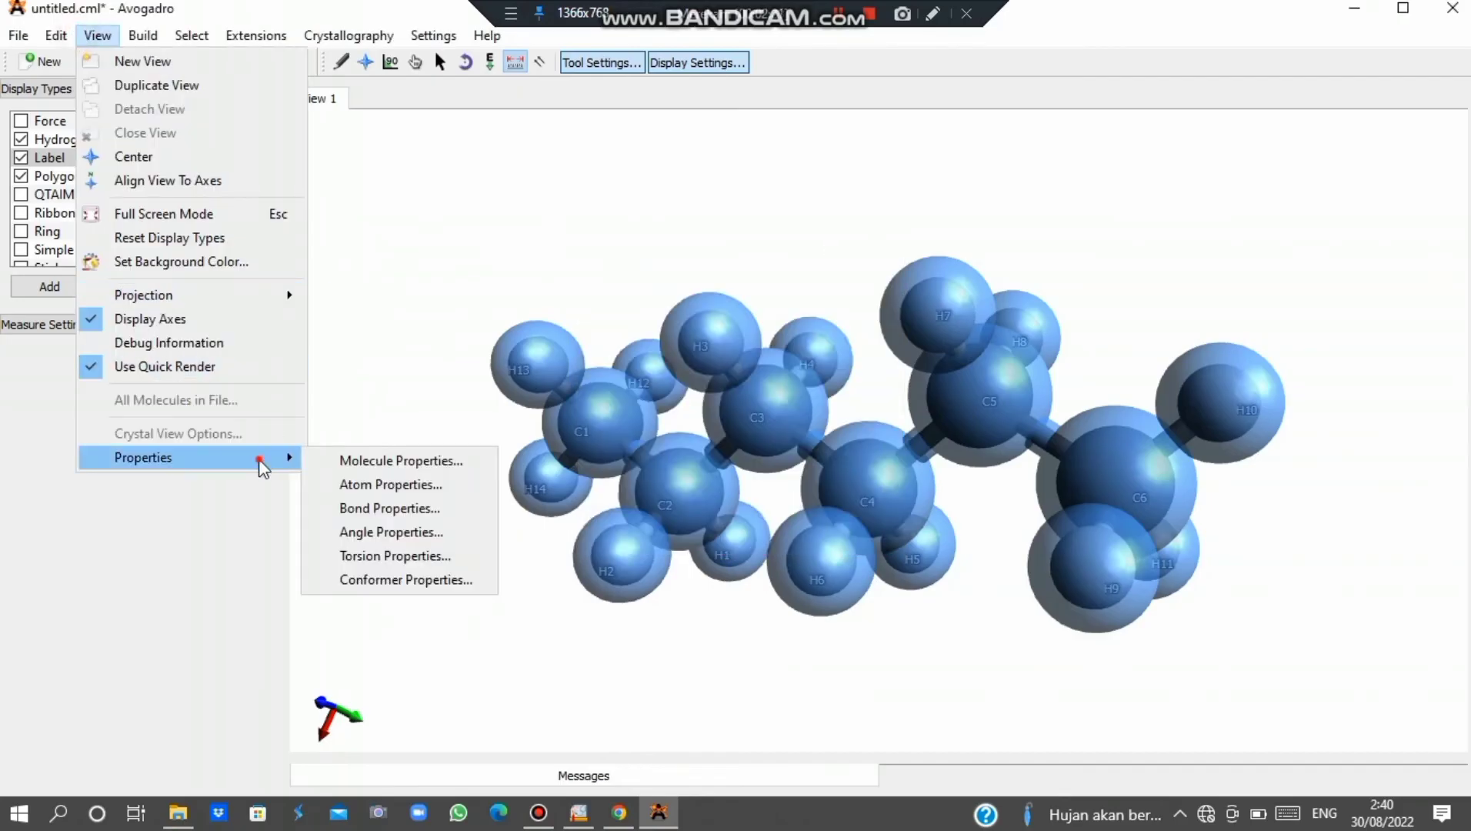
left_click(357, 484)
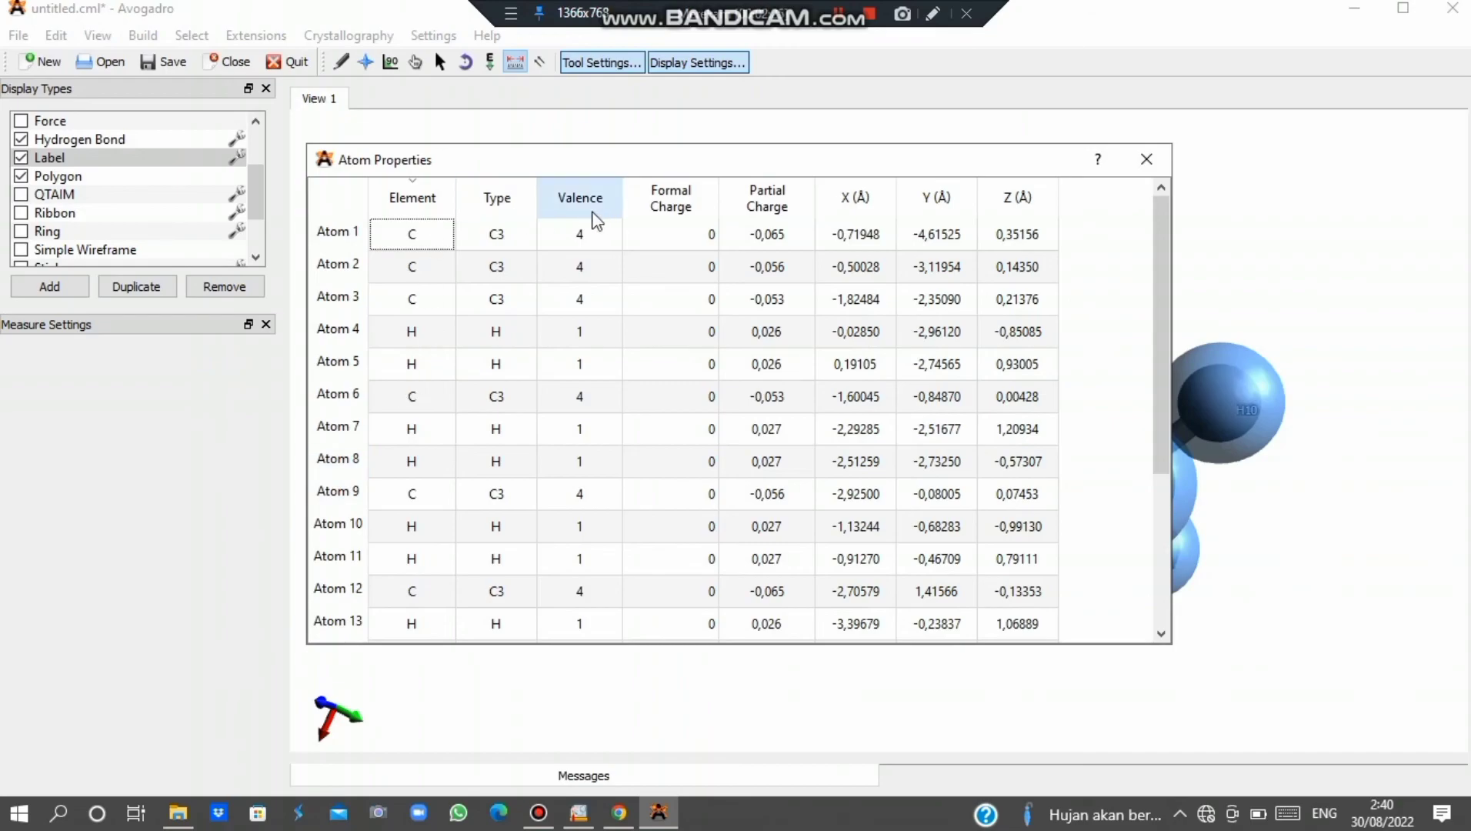
left_click(1145, 160)
Show the Bond Properties table and look through the hexane bonds' types, orders and lengths down to Bond 19.
left_click(97, 35)
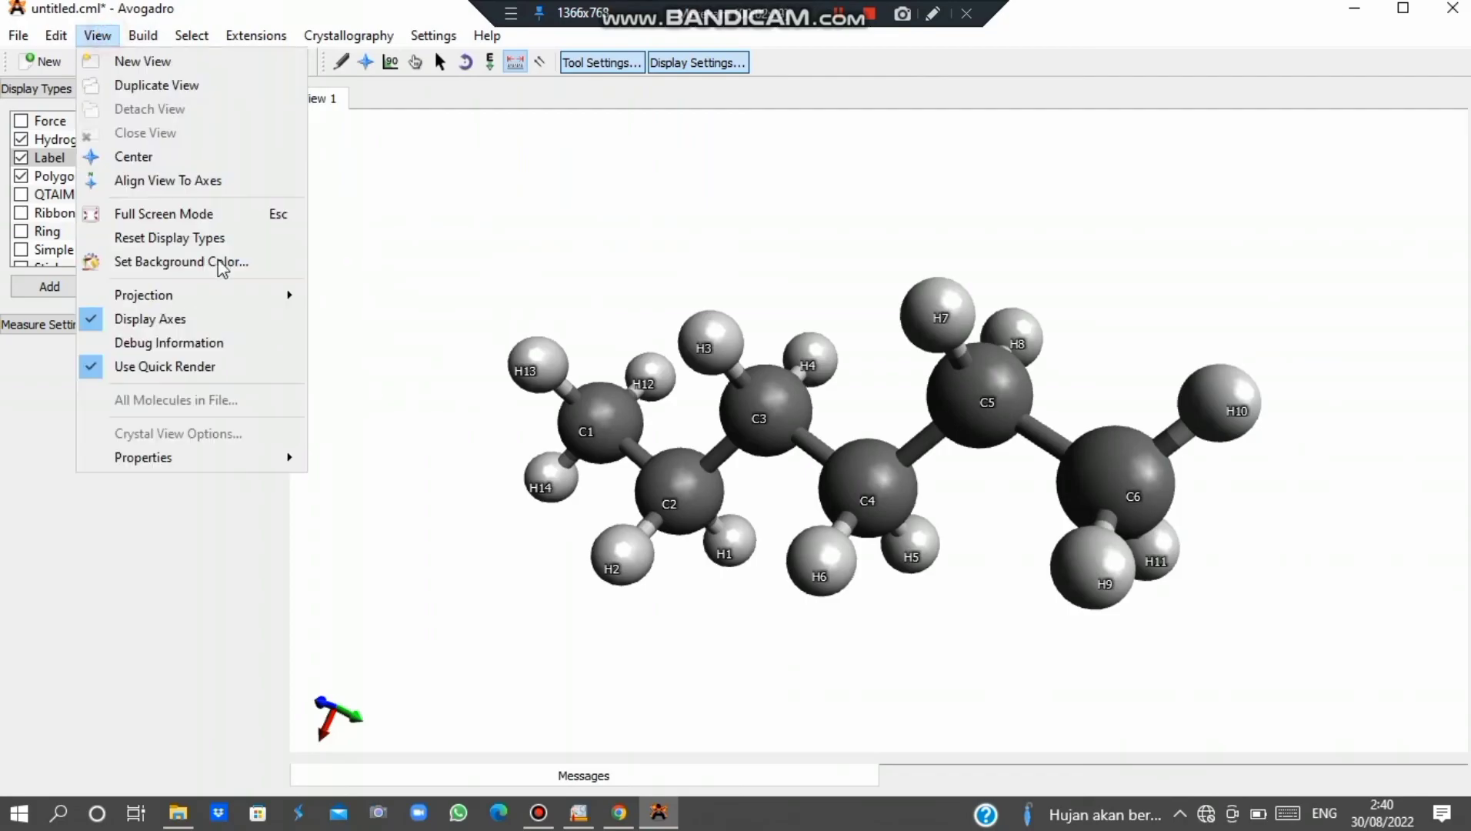
mouse_move(227, 467)
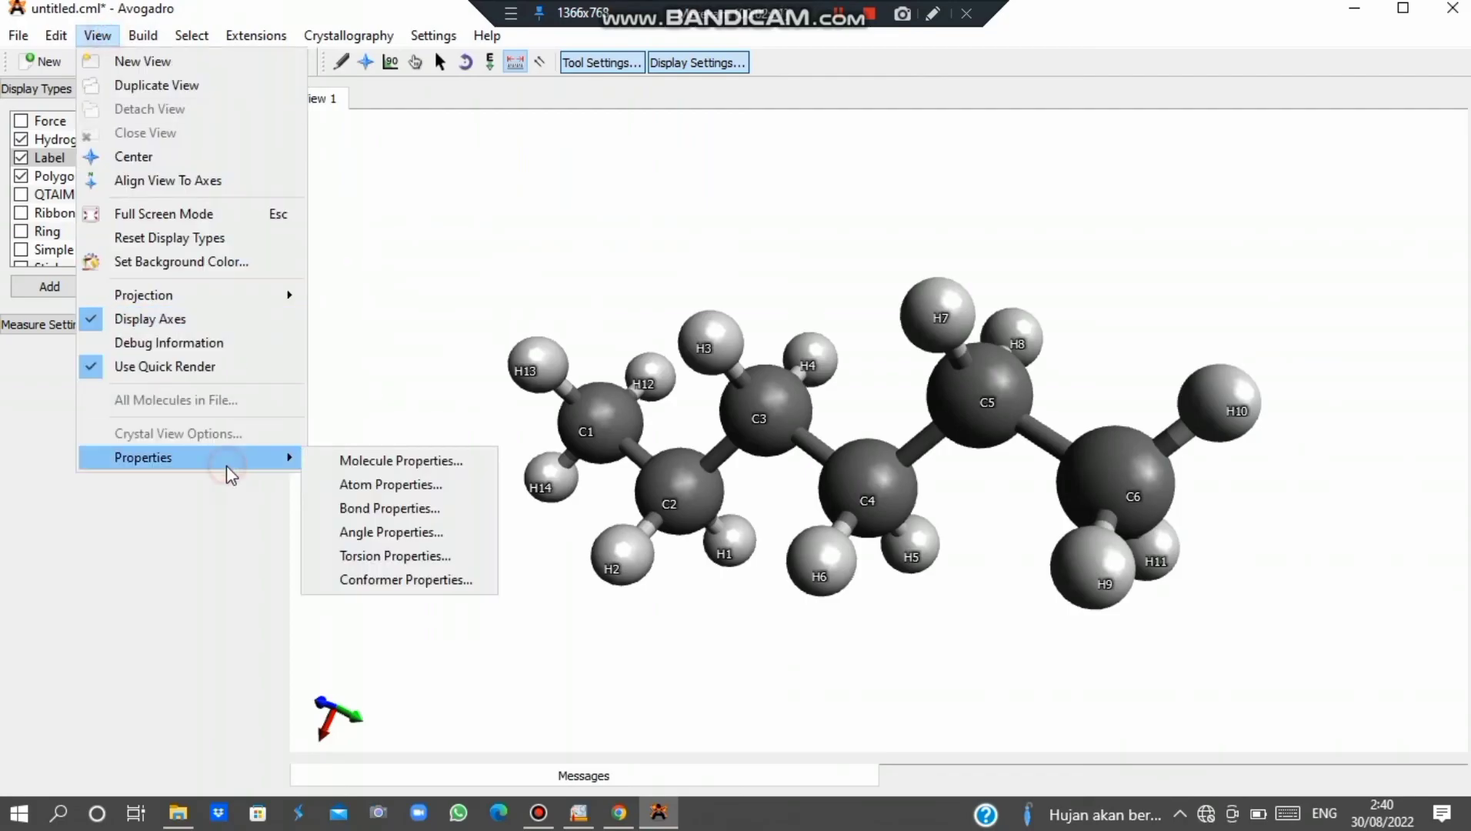
left_click(341, 510)
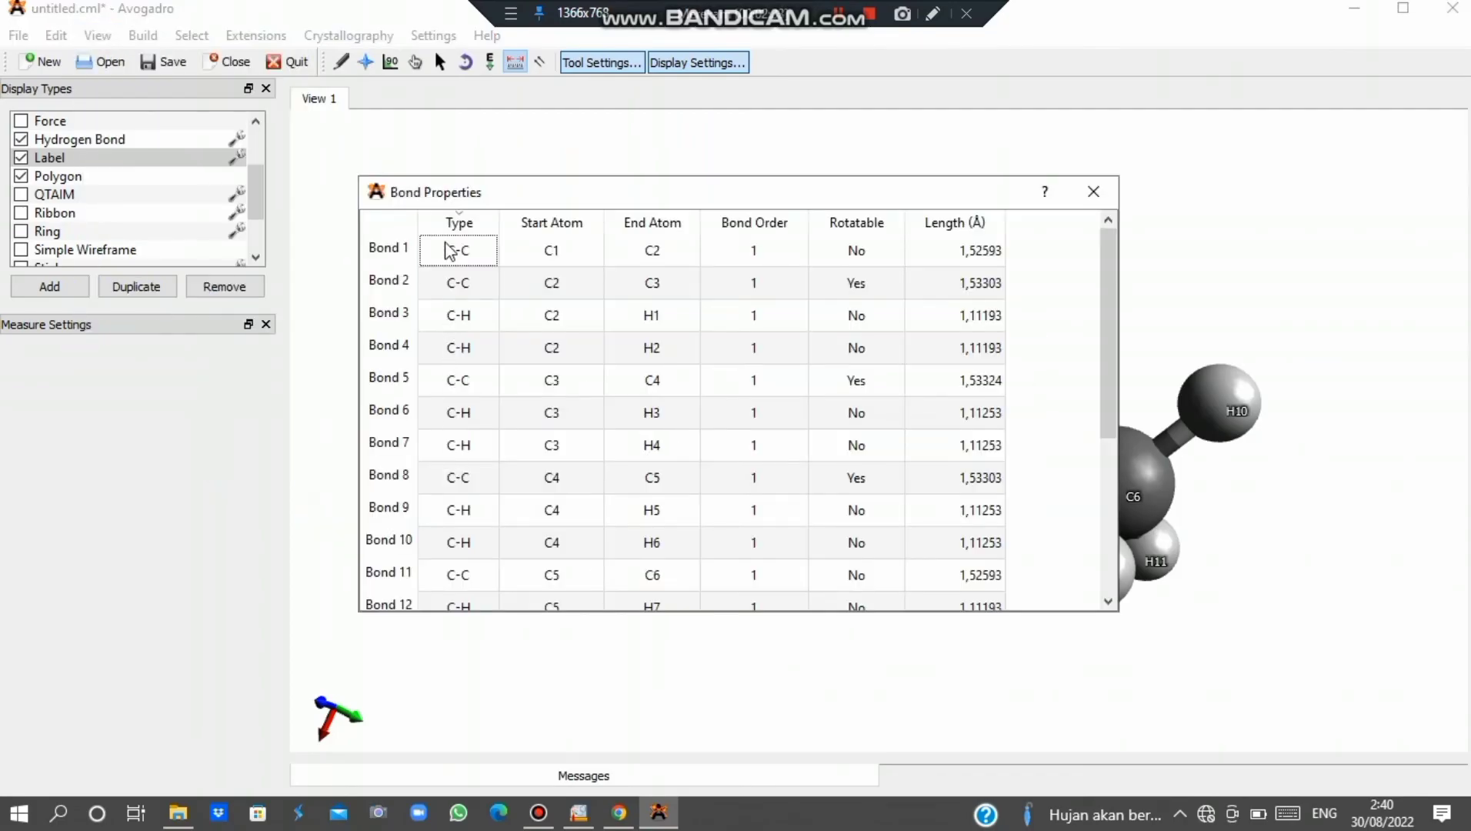
scroll(483, 477, "down", 3)
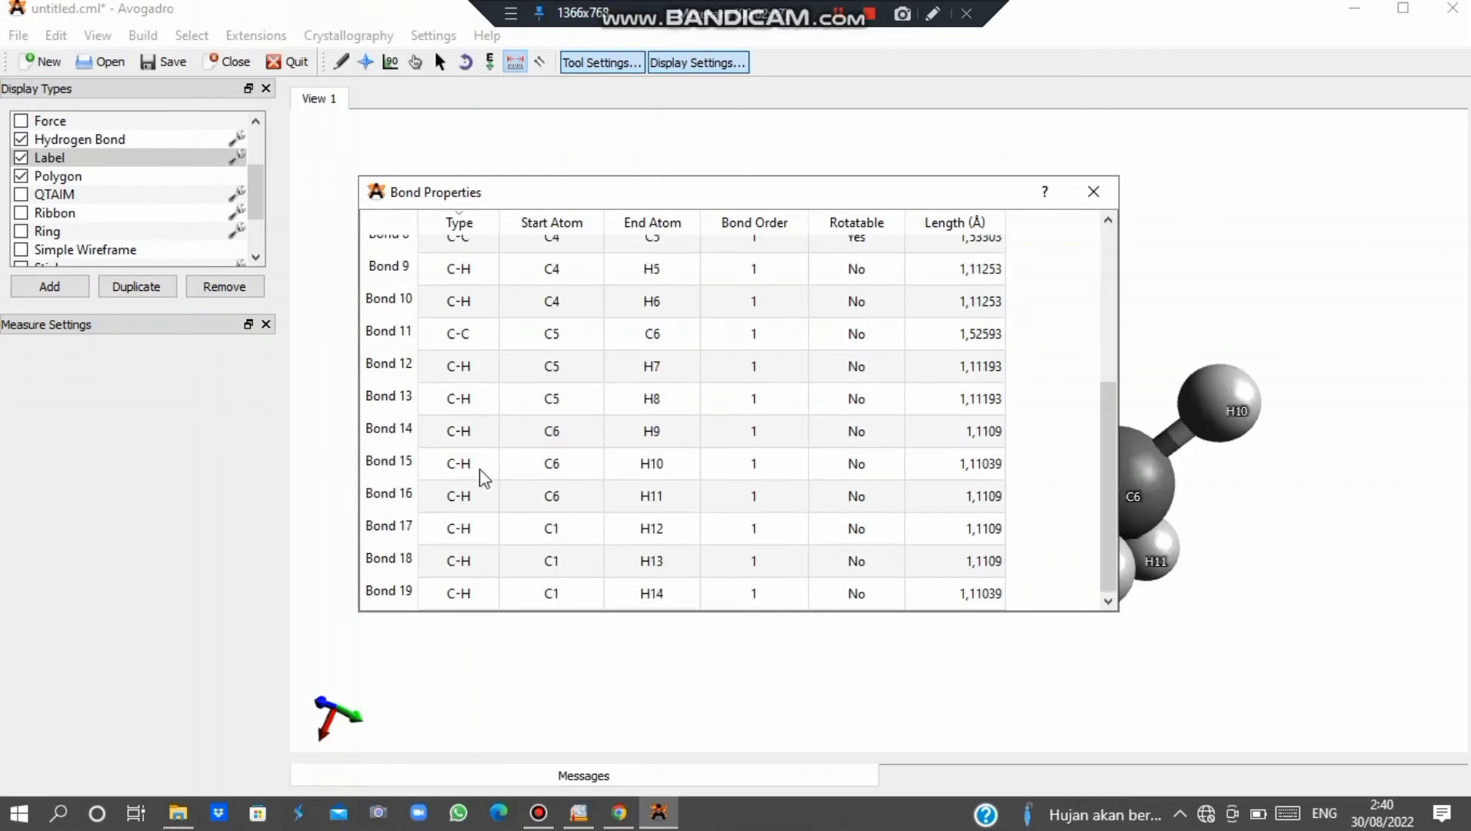
Close the Bond Properties table and save the hexane molecule under the name N-heksana.
left_click(1114, 353)
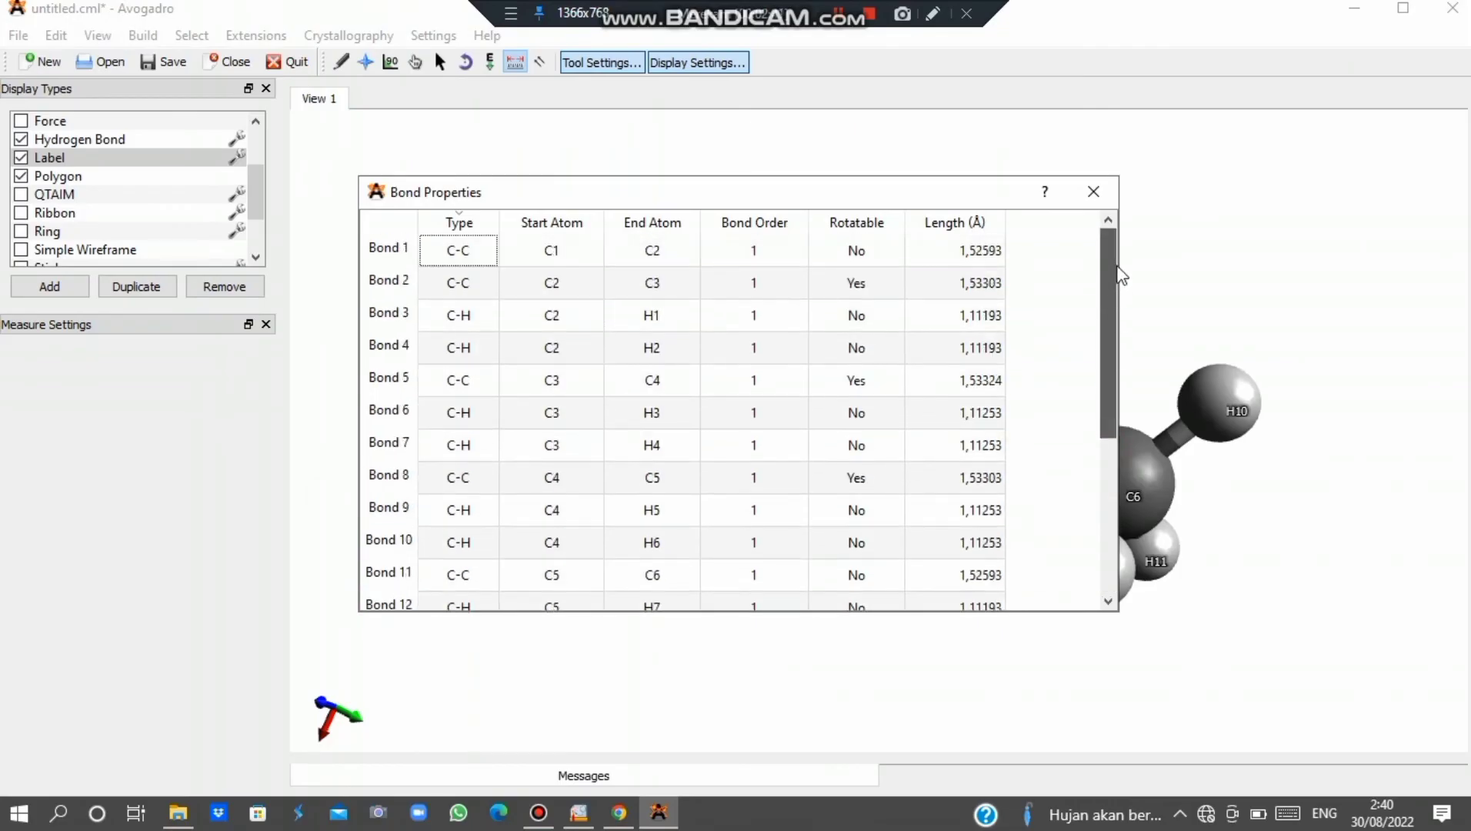
left_click(1094, 193)
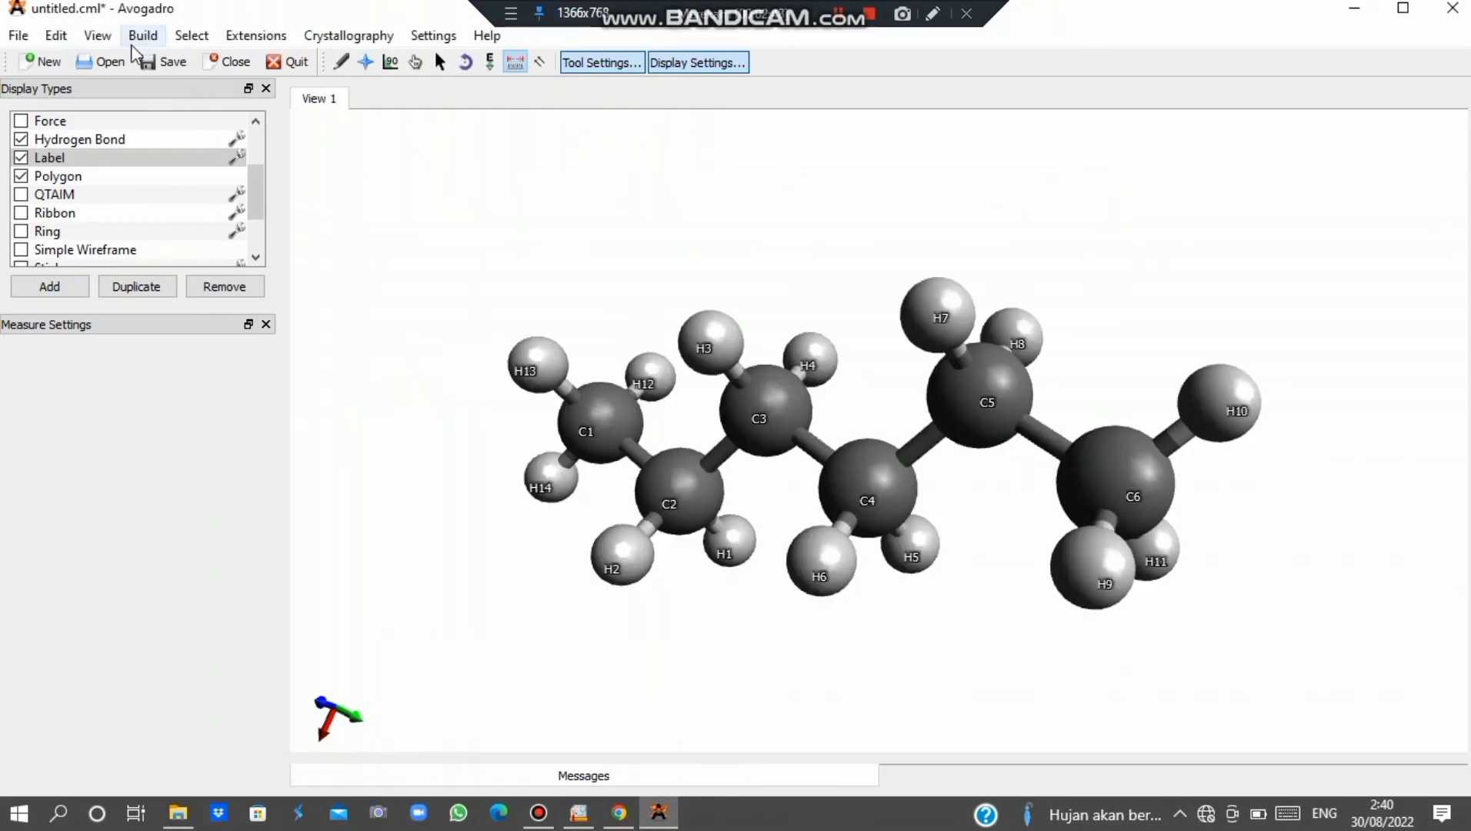
left_click(154, 64)
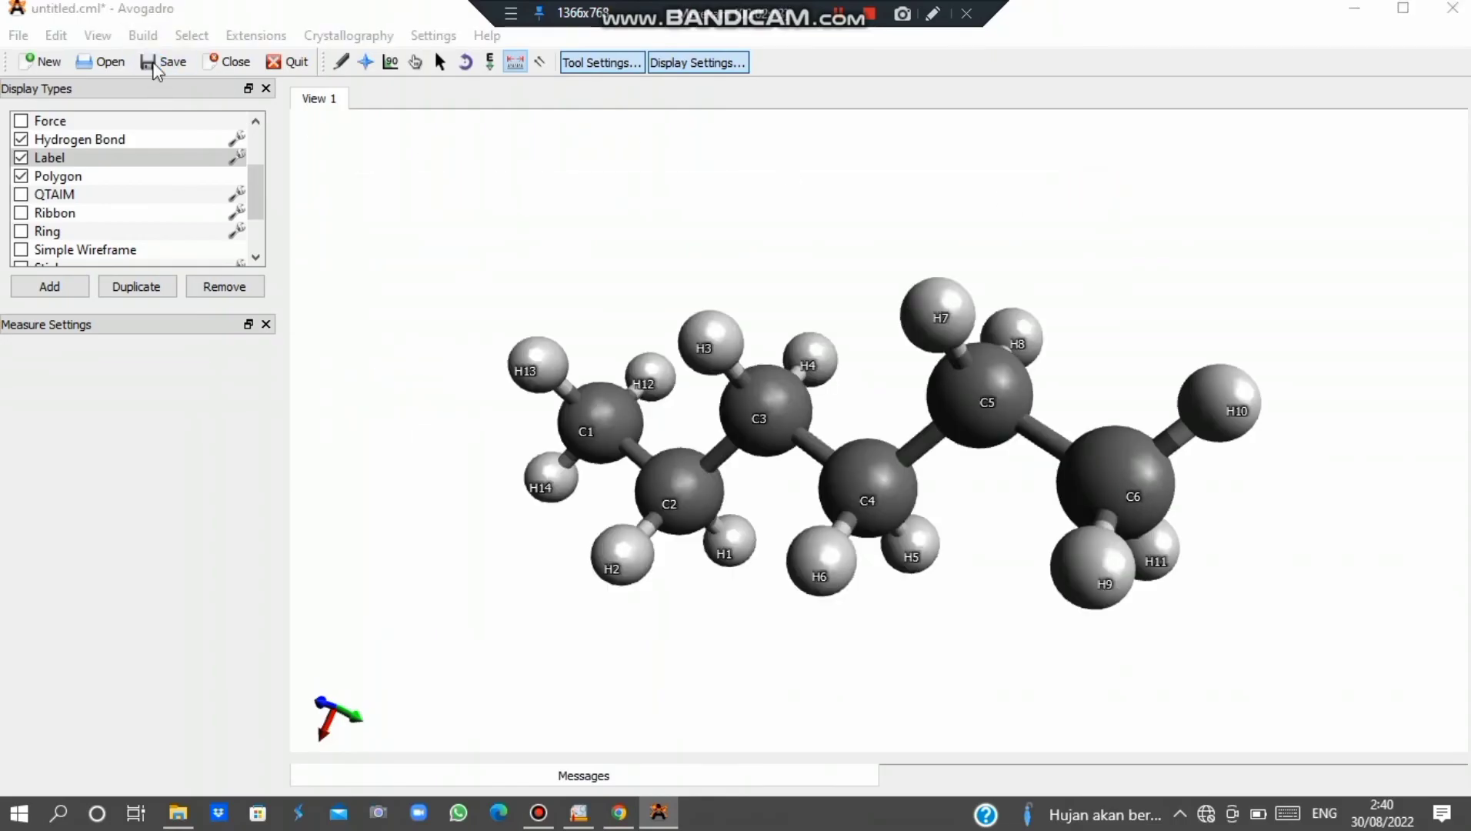
type("N-heksana")
left_click(548, 513)
Locate the saved N-heksana file in the Documents folder and switch back to Avogadro.
left_click_drag(1466, 431, 1466, 599)
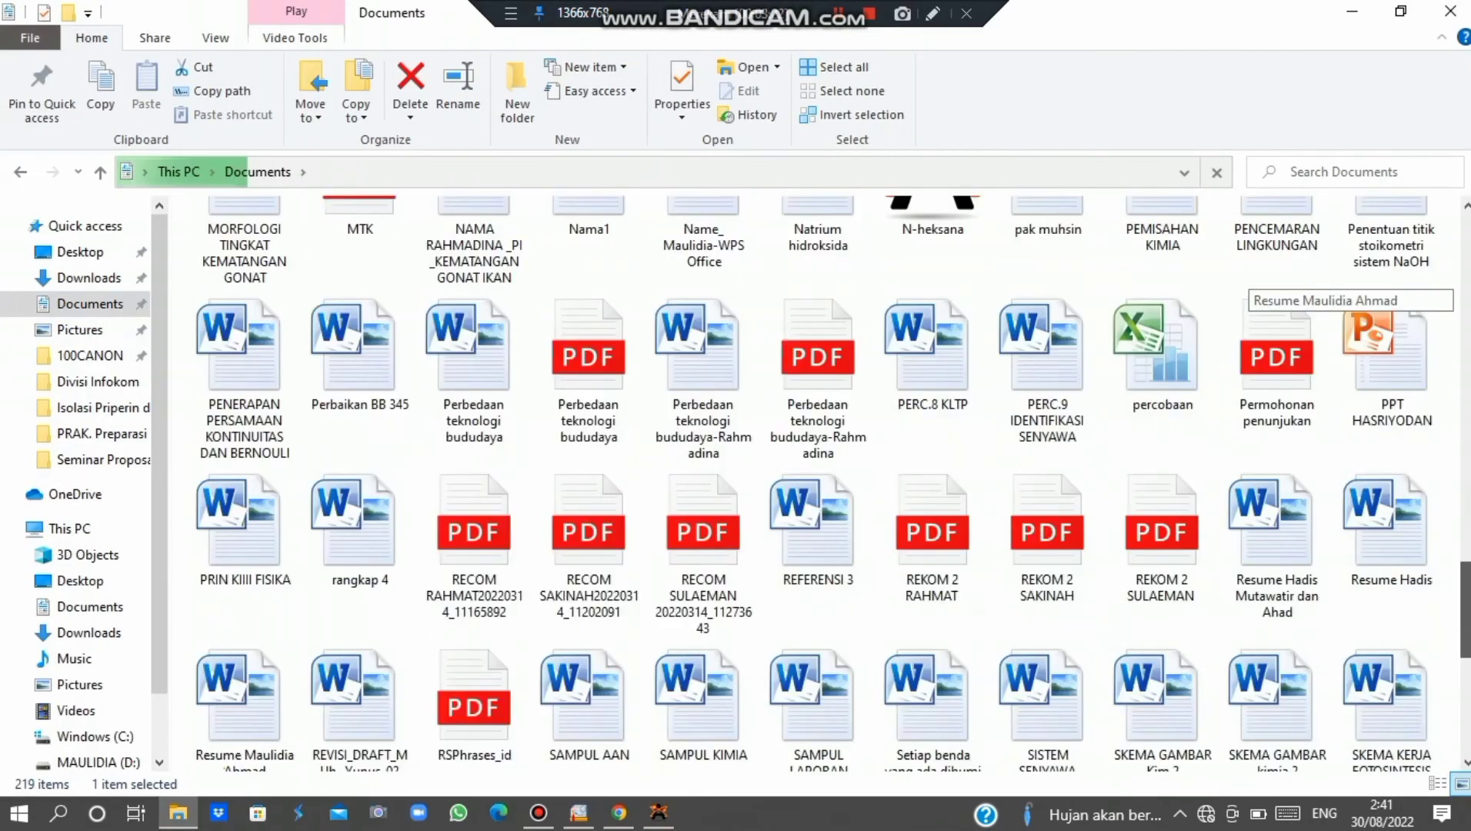
left_click(956, 365)
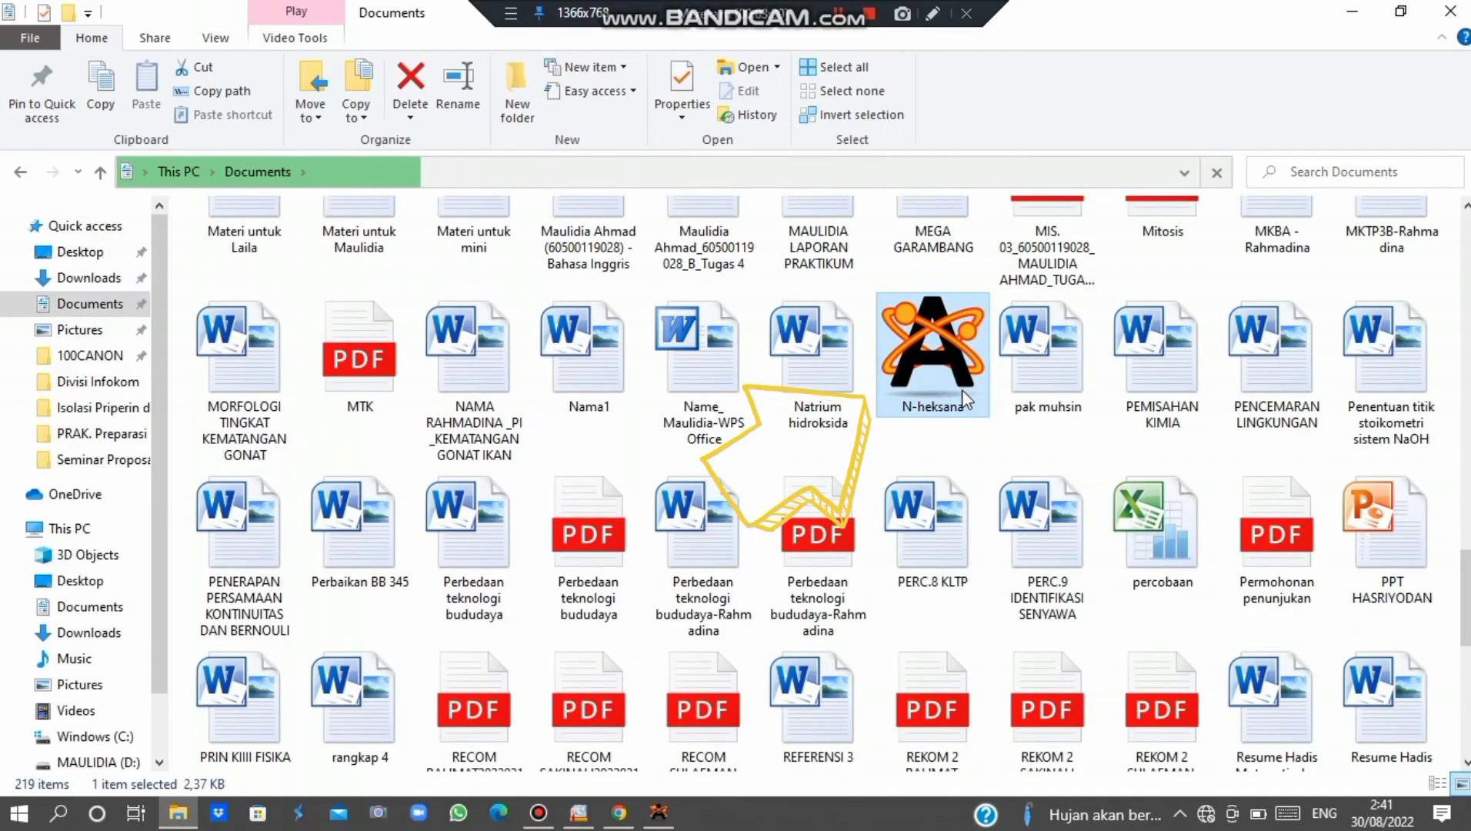
left_click(662, 818)
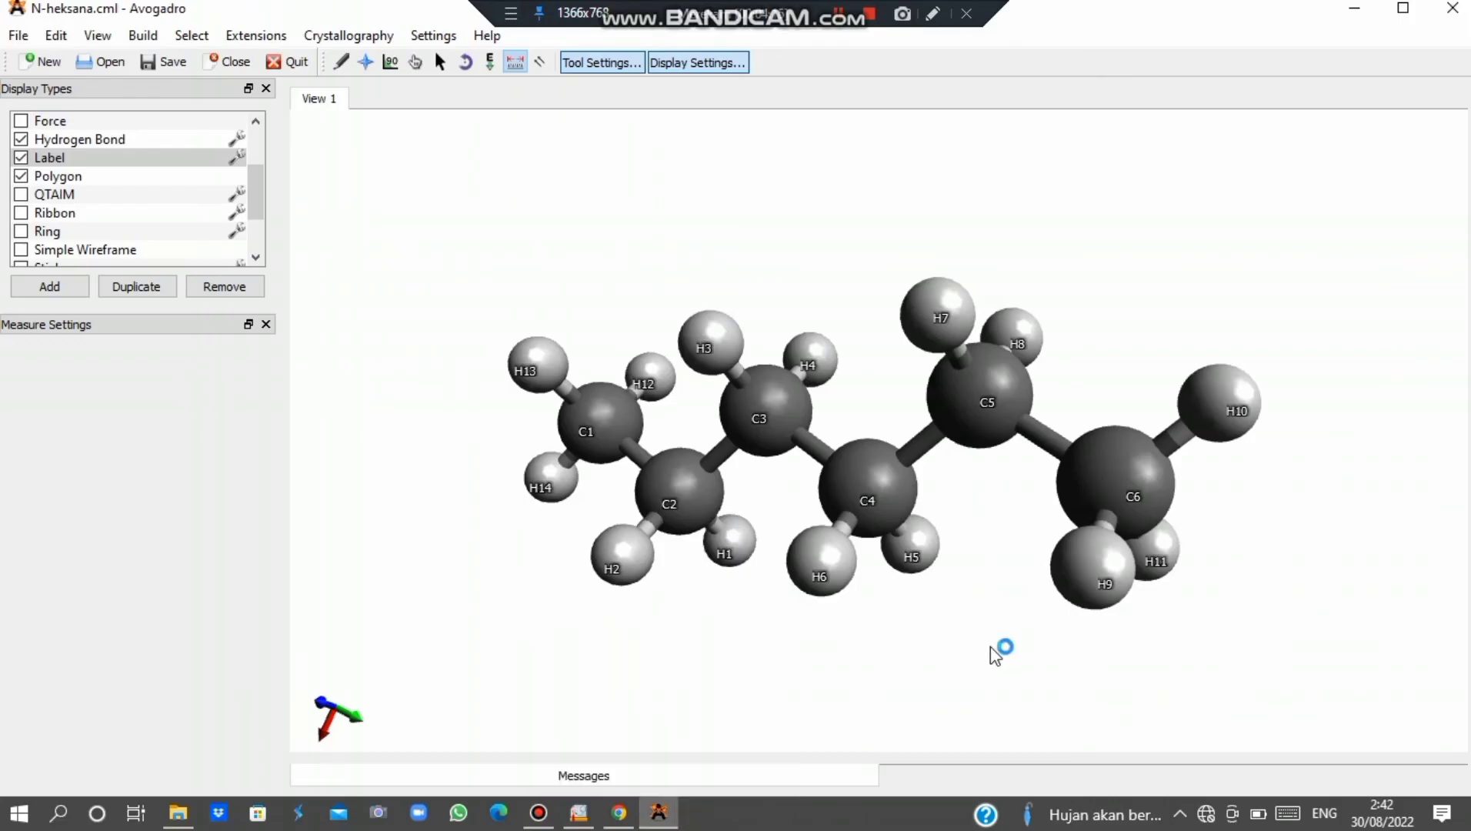
Hide the atom labels, frame the whole hexane molecule and capture the screen.
scroll(991, 645, "down", 2)
scroll(991, 646, "up", 5)
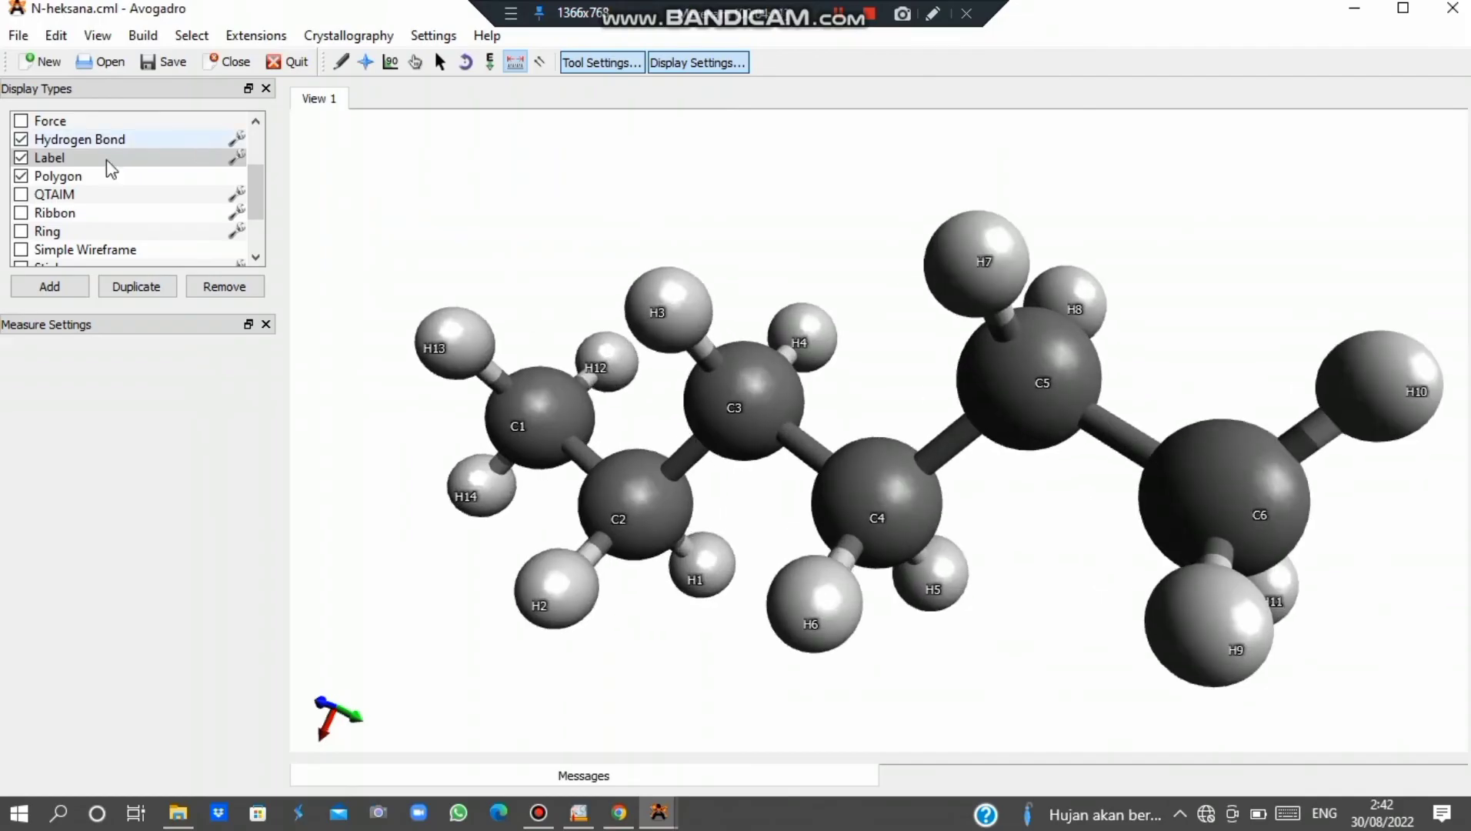
left_click(21, 157)
left_click(366, 61)
right_click_drag(873, 226, 860, 221)
scroll(860, 221, "down", 3)
scroll(860, 221, "up", 2)
mouse_move(860, 220)
left_mouse_down()
mouse_move(929, 234)
mouse_move(887, 240)
mouse_move(878, 222)
left_mouse_up()
key("Print")
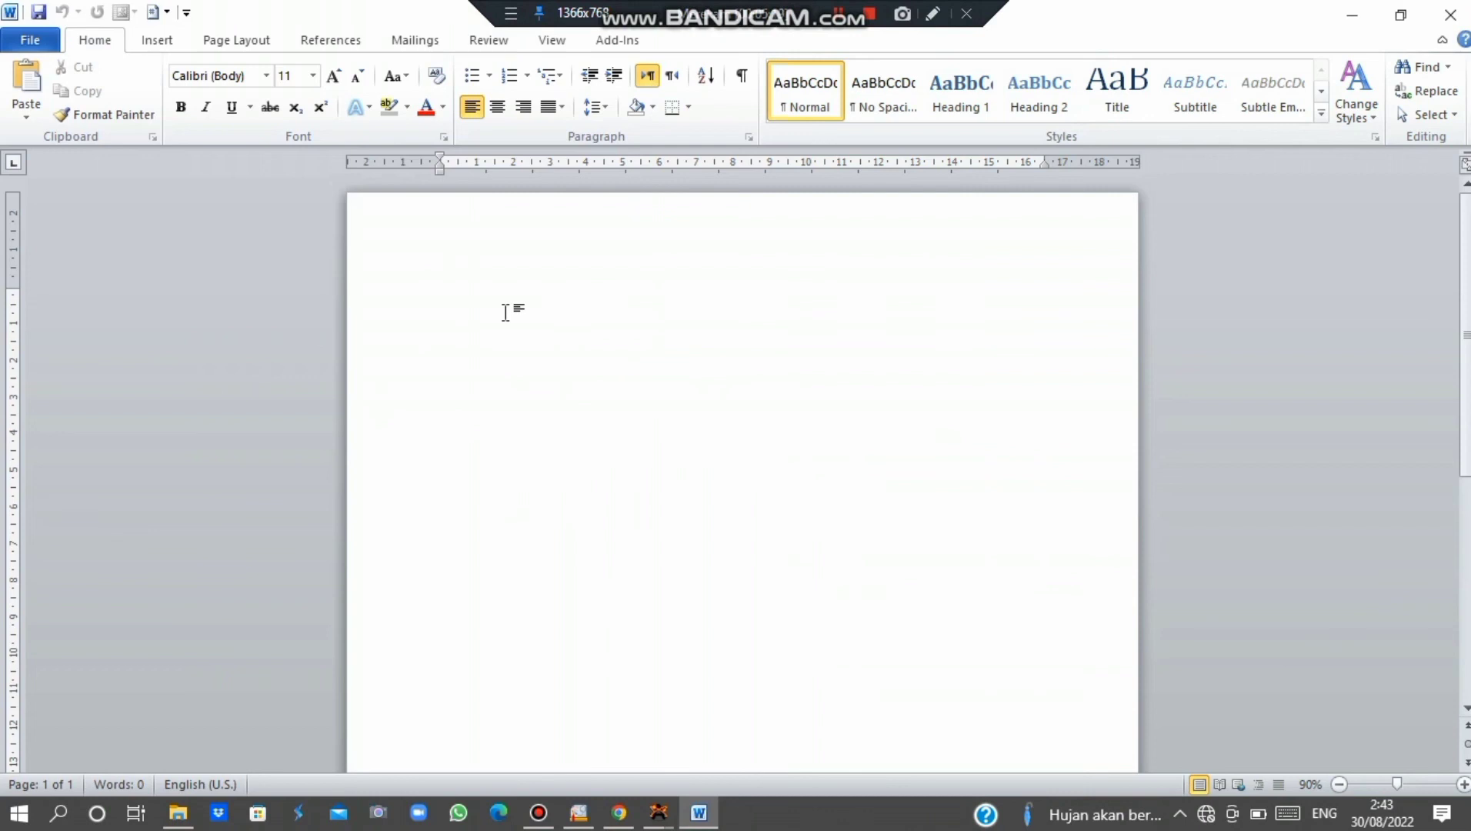
In a blank Word document, paste the screenshot and crop it to the hexane molecule, about 10.5 by 5.3 cm.
key("ctrl+v")
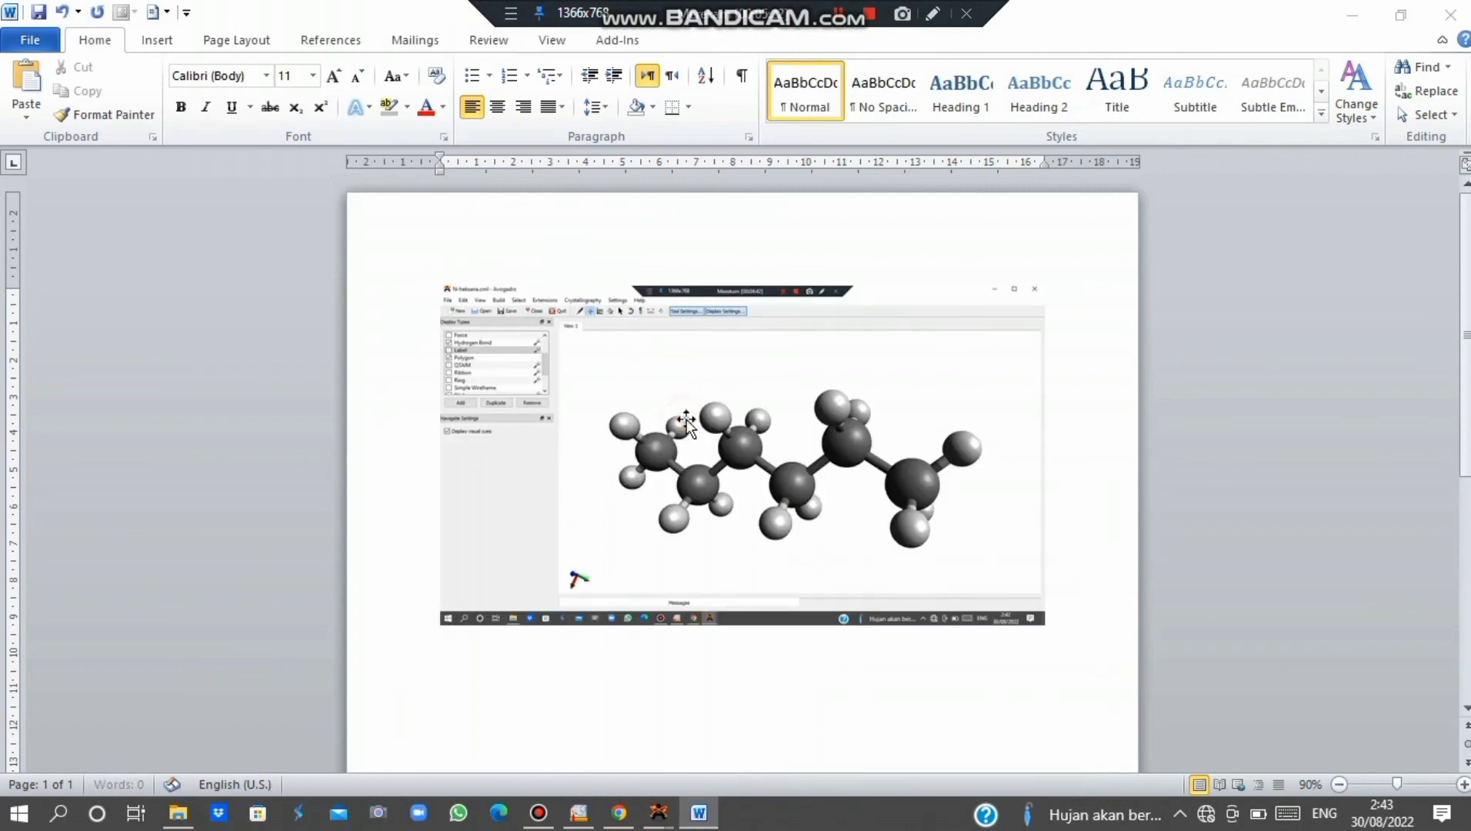
left_click(683, 420)
left_click(726, 40)
left_click(1290, 89)
left_click_drag(1043, 286, 984, 376)
left_click_drag(449, 525, 602, 475)
left_click(1057, 463)
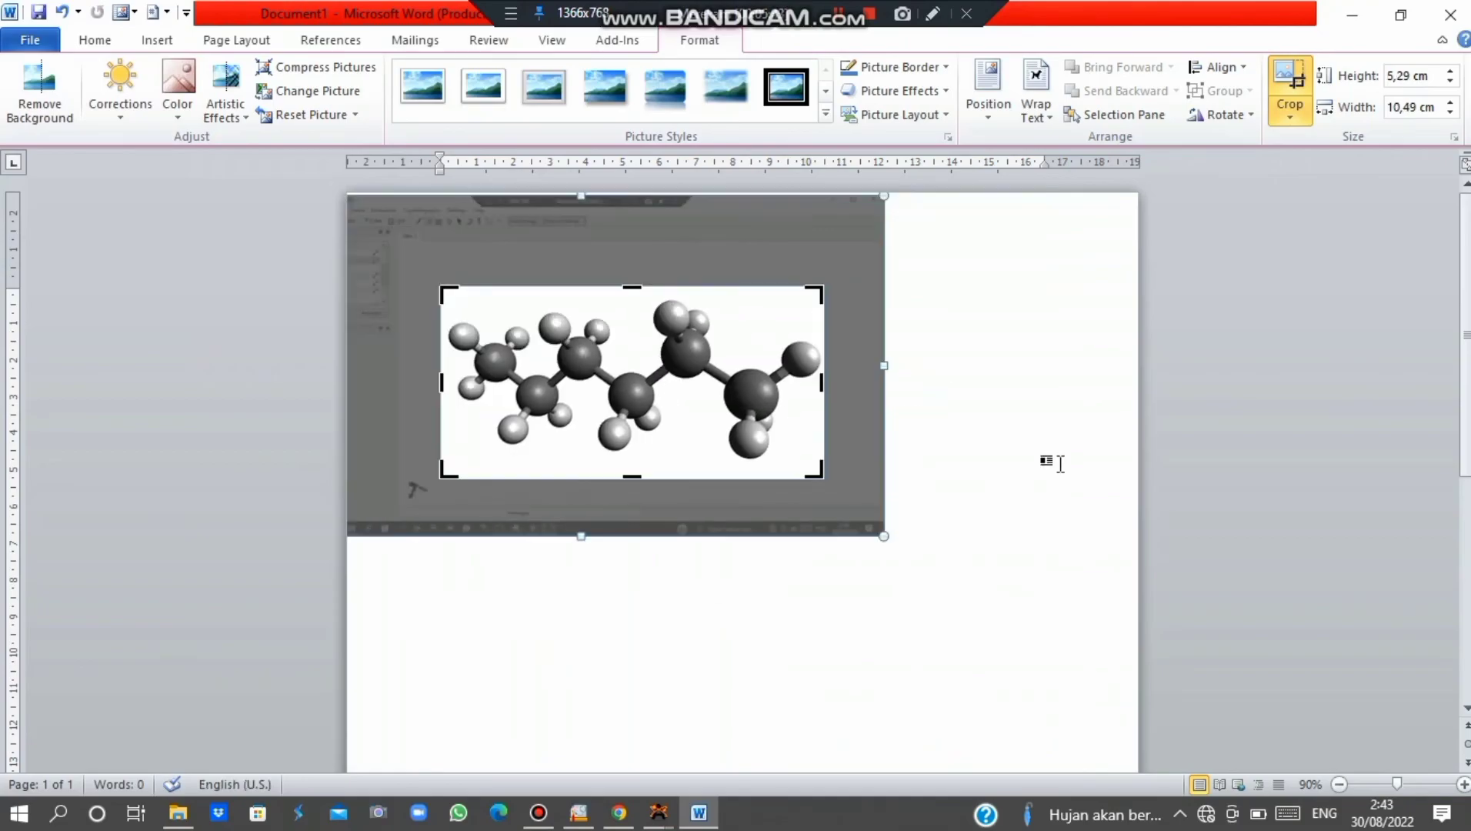
Back in Avogadro, replace the hexane molecule with a closed ring of six single-bonded carbon atoms.
left_click(777, 450)
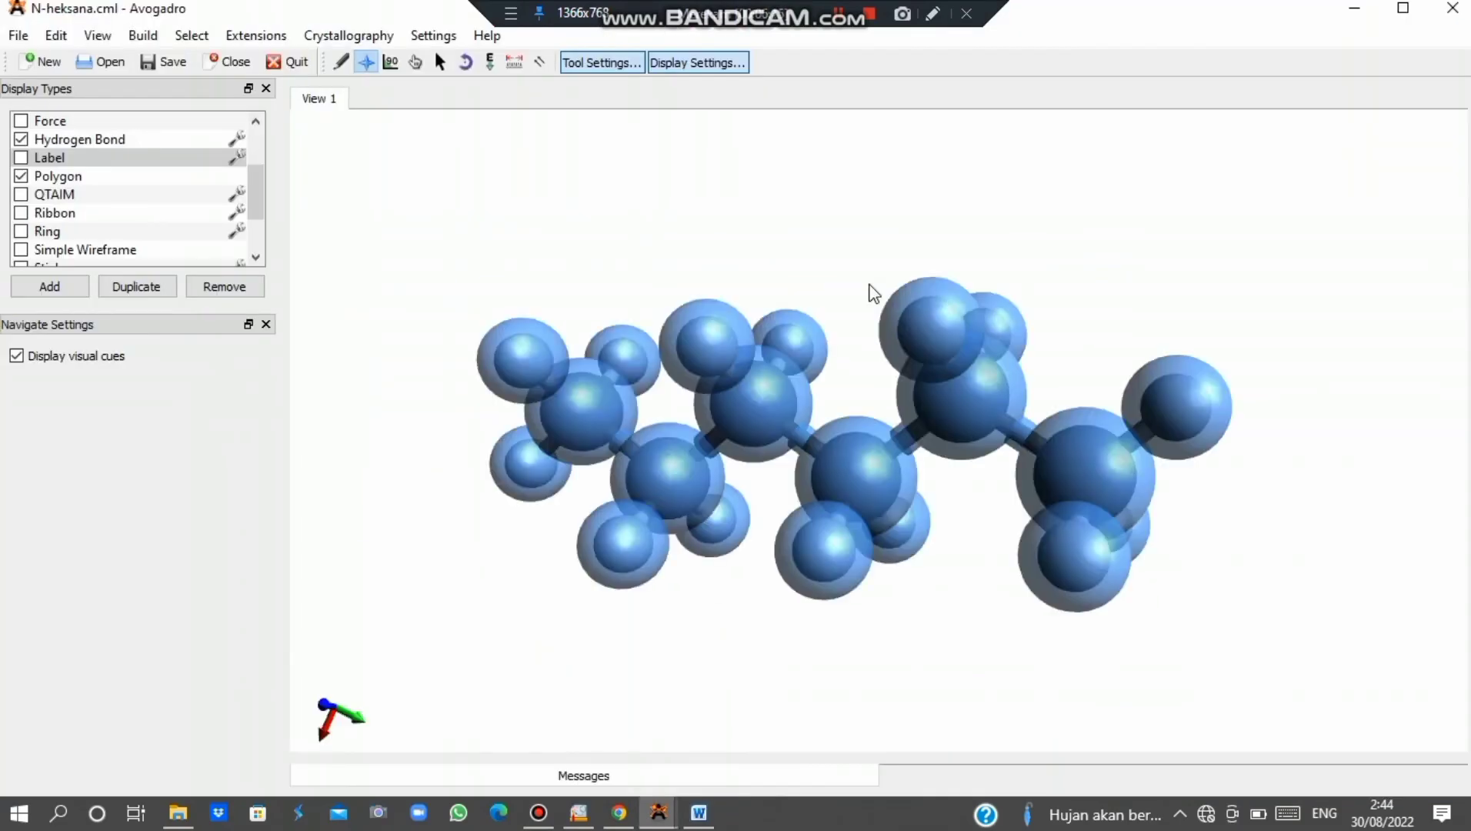
key("Delete")
left_click(341, 61)
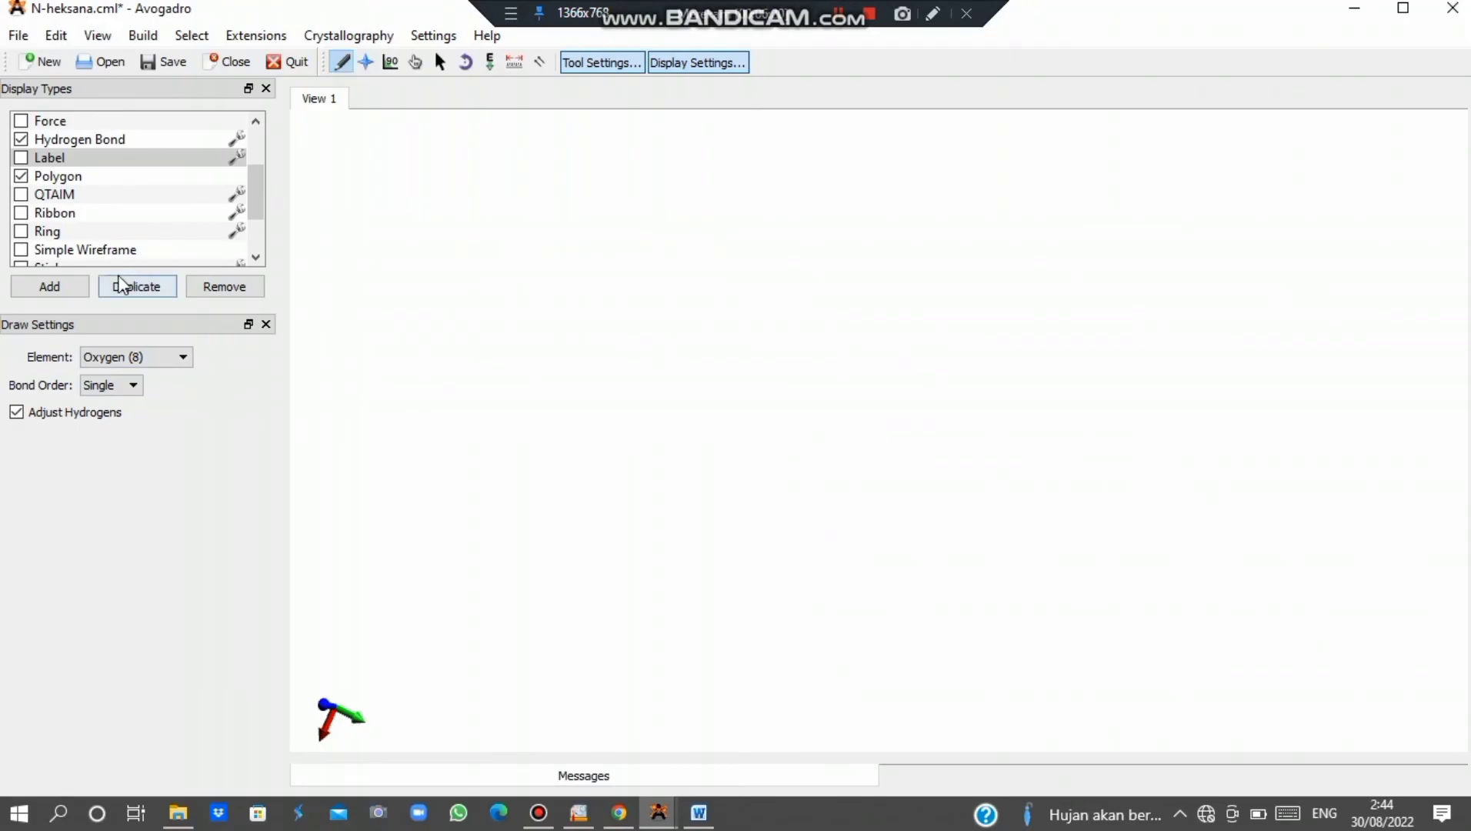
left_click(154, 357)
left_click(123, 403)
left_click(568, 271)
left_click_drag(568, 272, 722, 242)
key("ctrl+z")
mouse_move(644, 292)
left_mouse_down()
mouse_move(782, 216)
mouse_move(910, 299)
mouse_move(948, 363)
mouse_move(969, 559)
mouse_move(792, 661)
mouse_move(578, 591)
mouse_move(565, 273)
left_mouse_up()
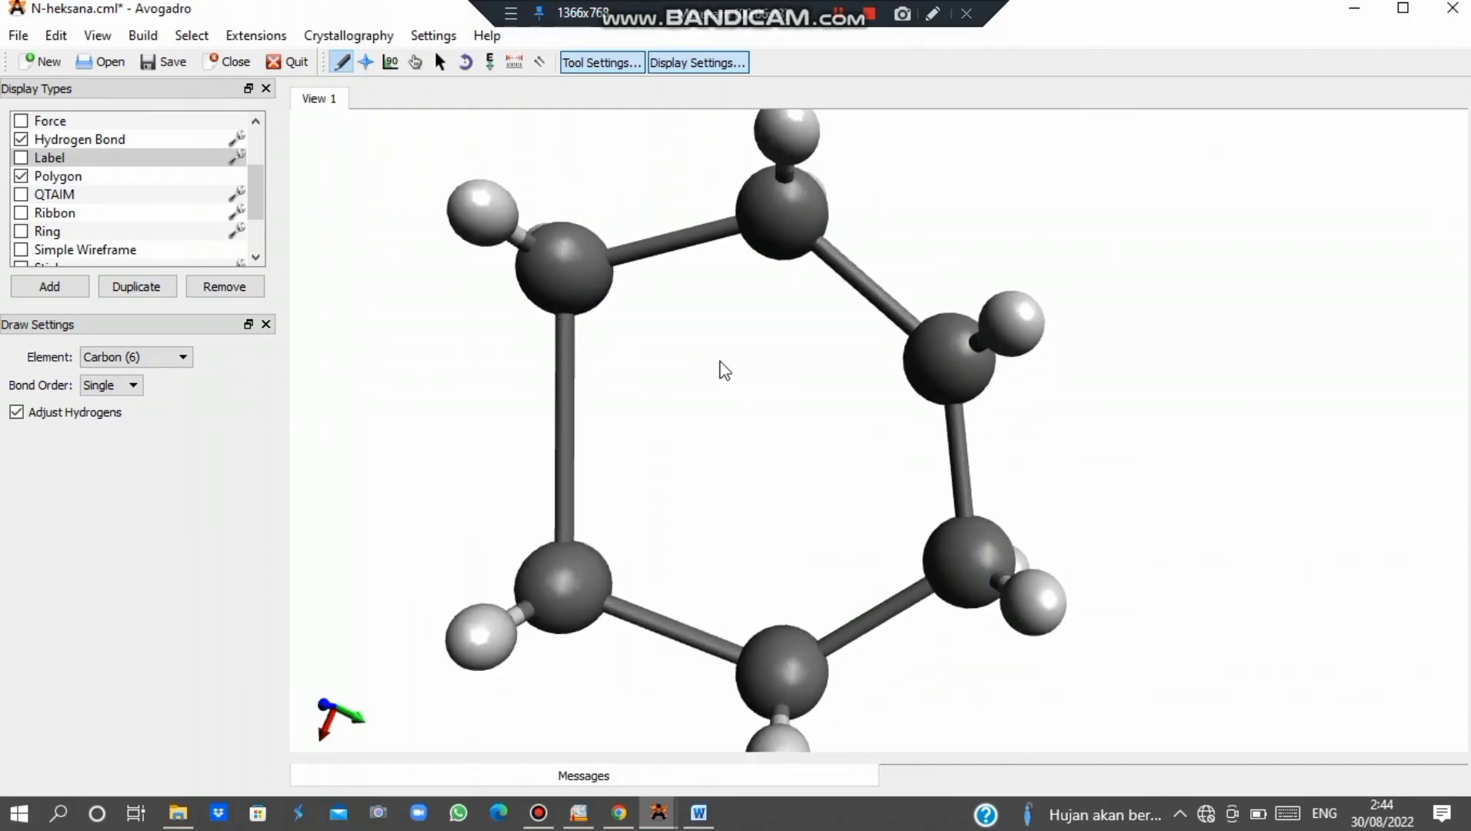
Change three alternating bonds of the six-carbon ring to double bonds to form benzene.
scroll(719, 373, "down", 3)
left_click(676, 408)
left_click(866, 335)
left_click(893, 548)
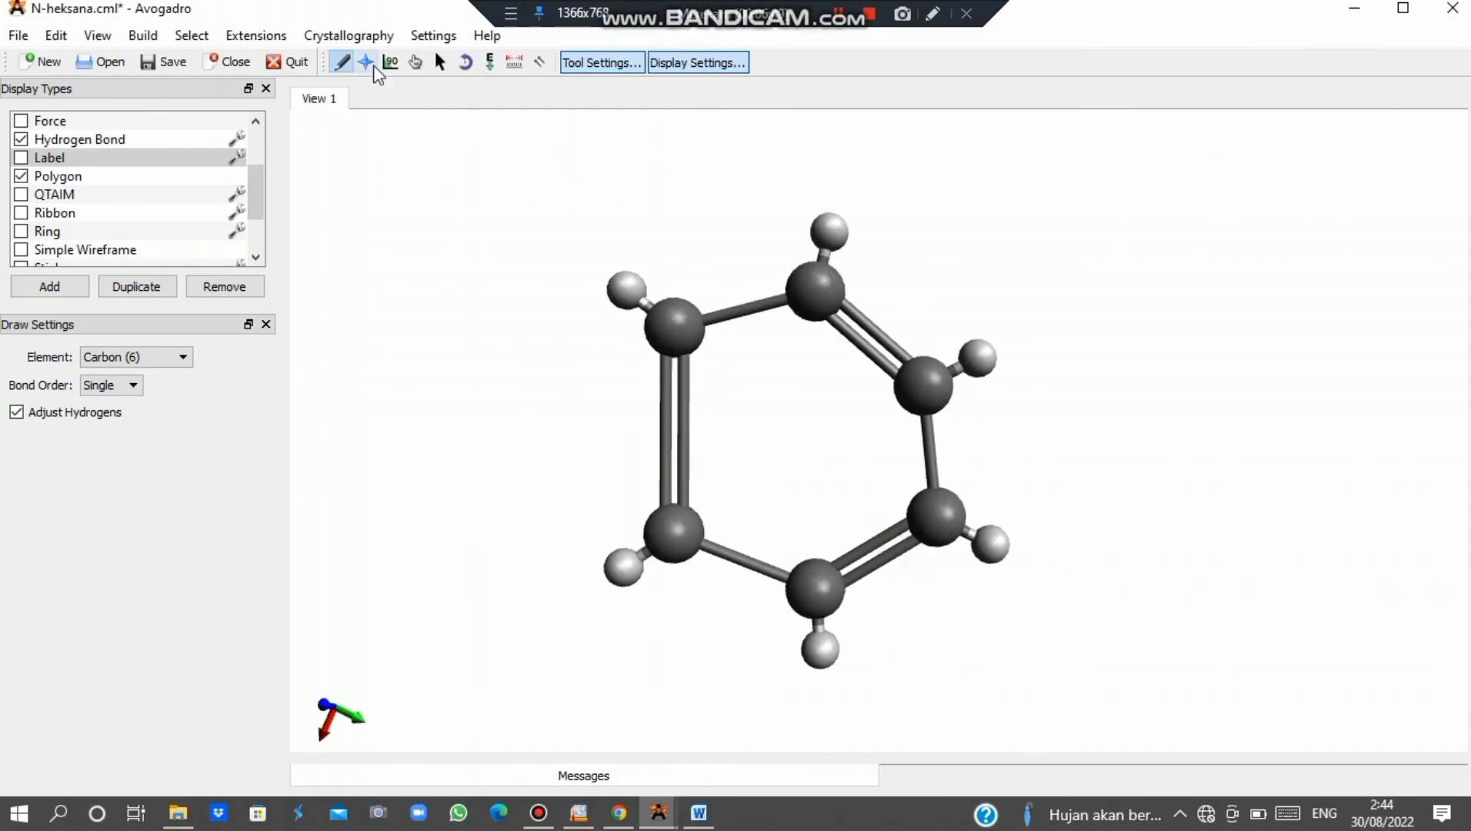
Optimize the benzene geometry with the UFF force field and Steepest Descent, reposition the ring, and stop the optimization.
left_click(367, 63)
right_click_drag(855, 441, 920, 420)
left_click(490, 63)
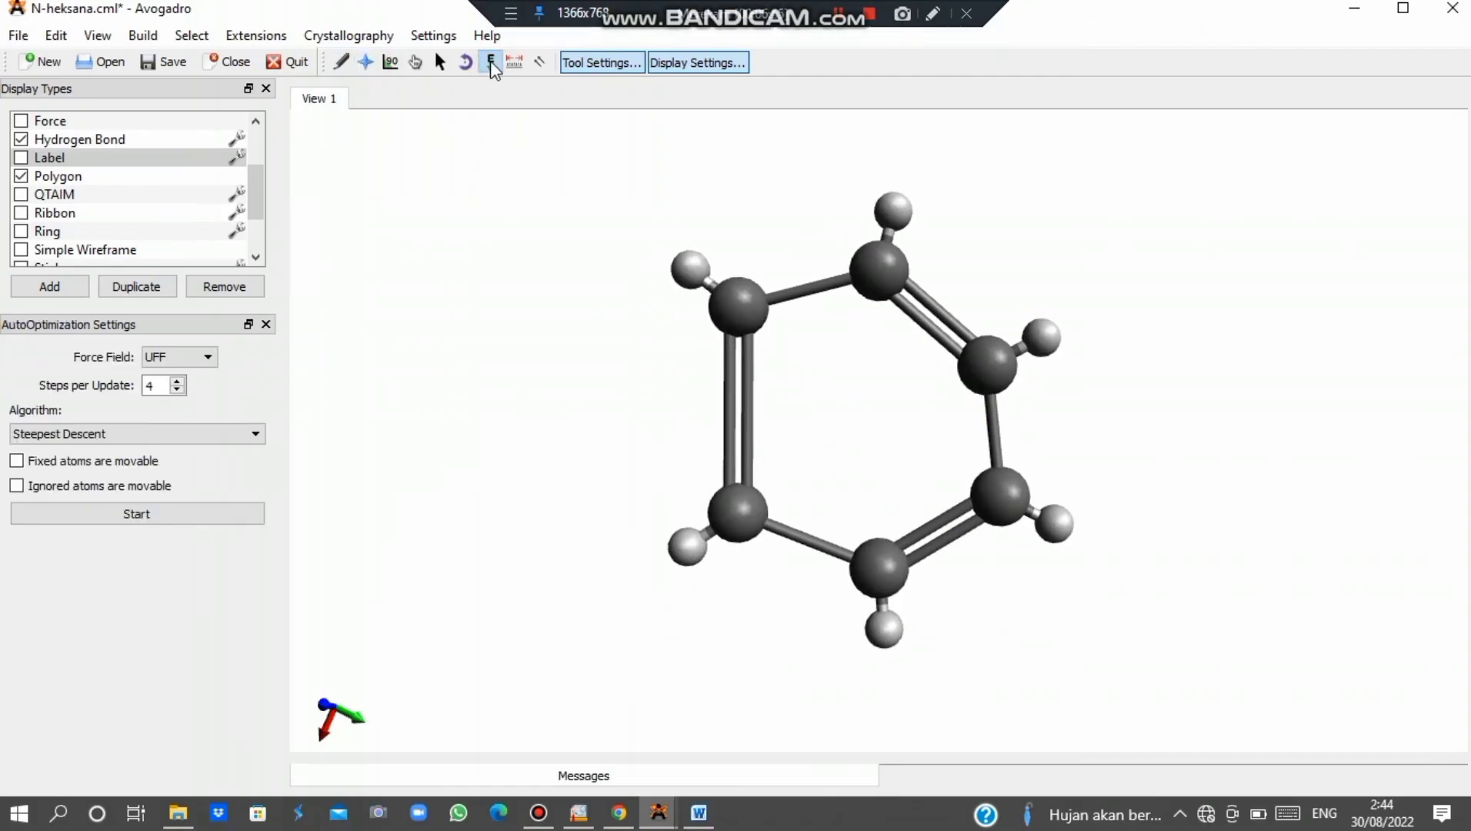
left_click(131, 514)
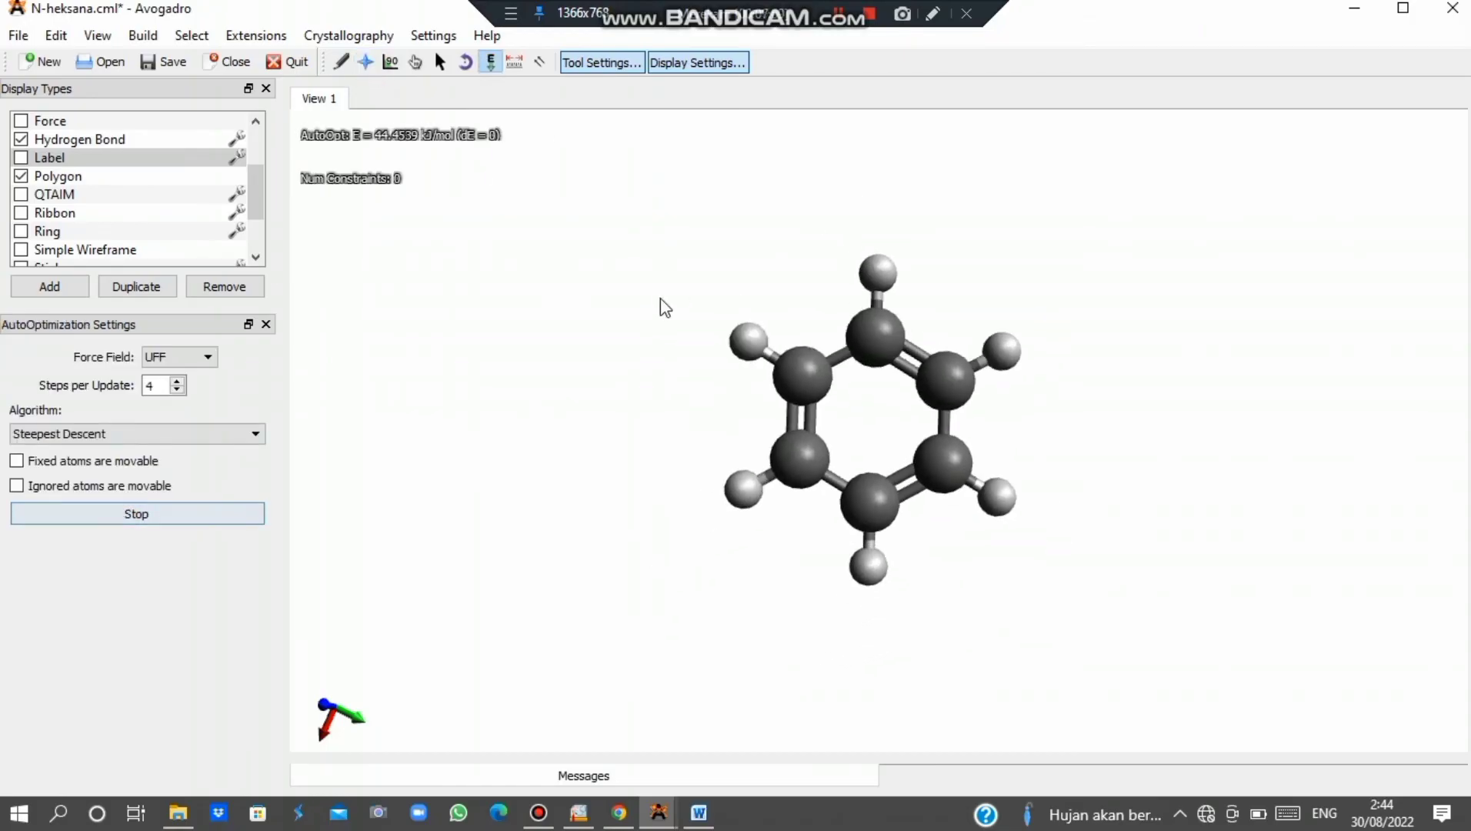
left_click_drag(800, 376, 748, 374)
left_click_drag(775, 456, 748, 493)
left_click_drag(831, 526, 828, 556)
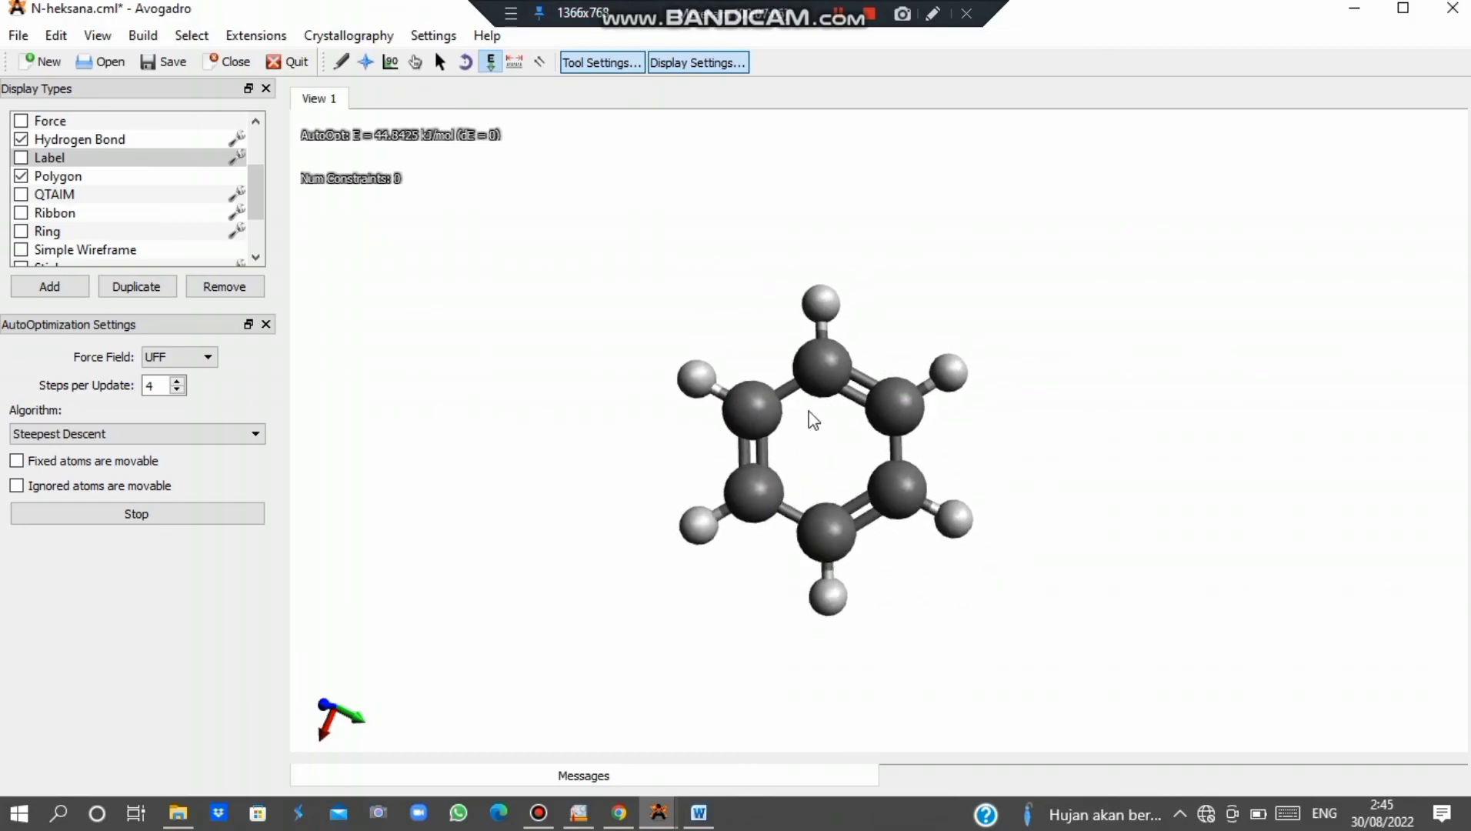
left_click(77, 514)
Try a chlorine atom in place of the benzene ring's uppermost hydrogen, and undo the substitution.
left_click(341, 68)
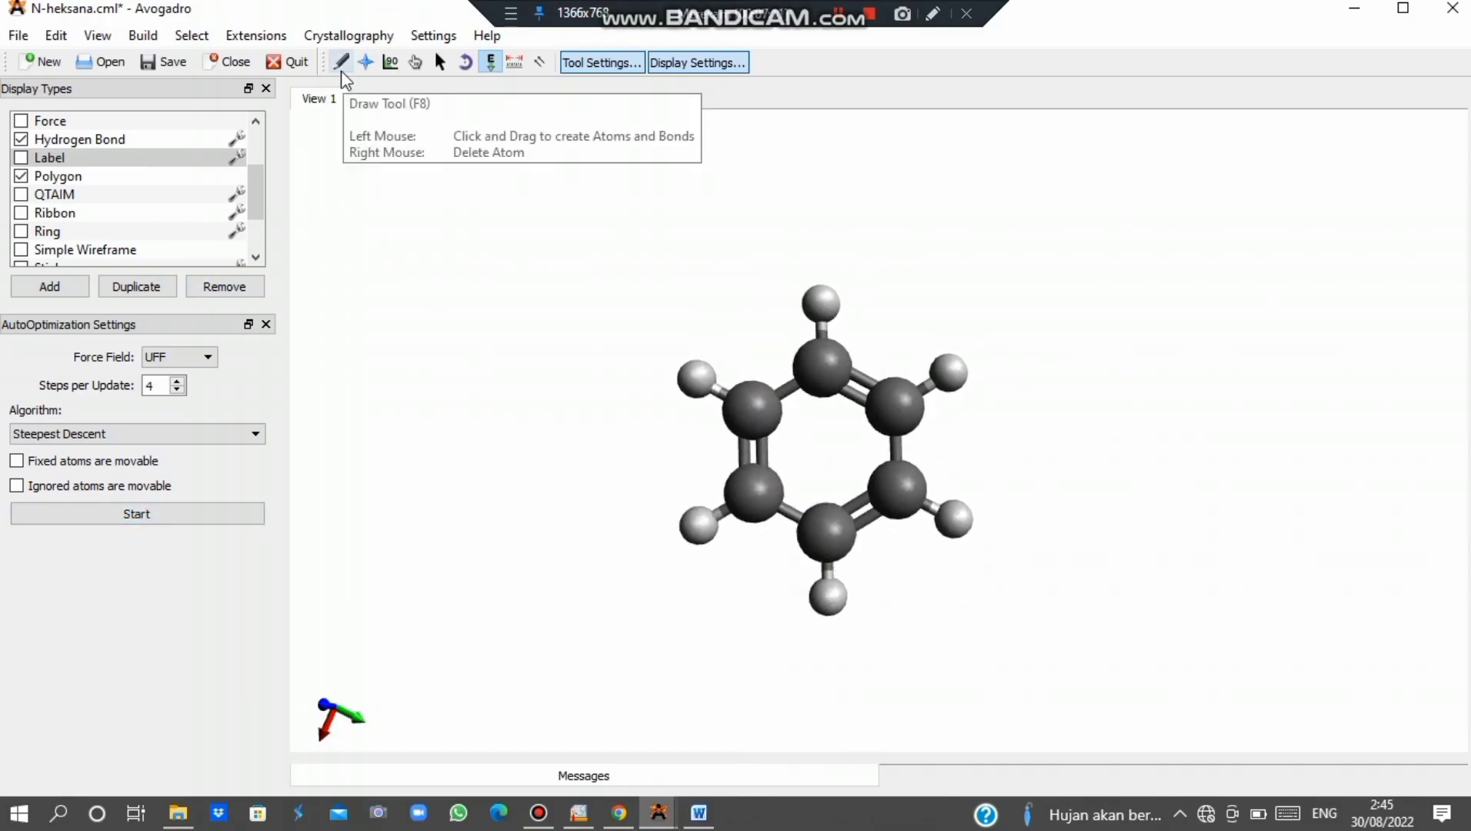
left_click(182, 357)
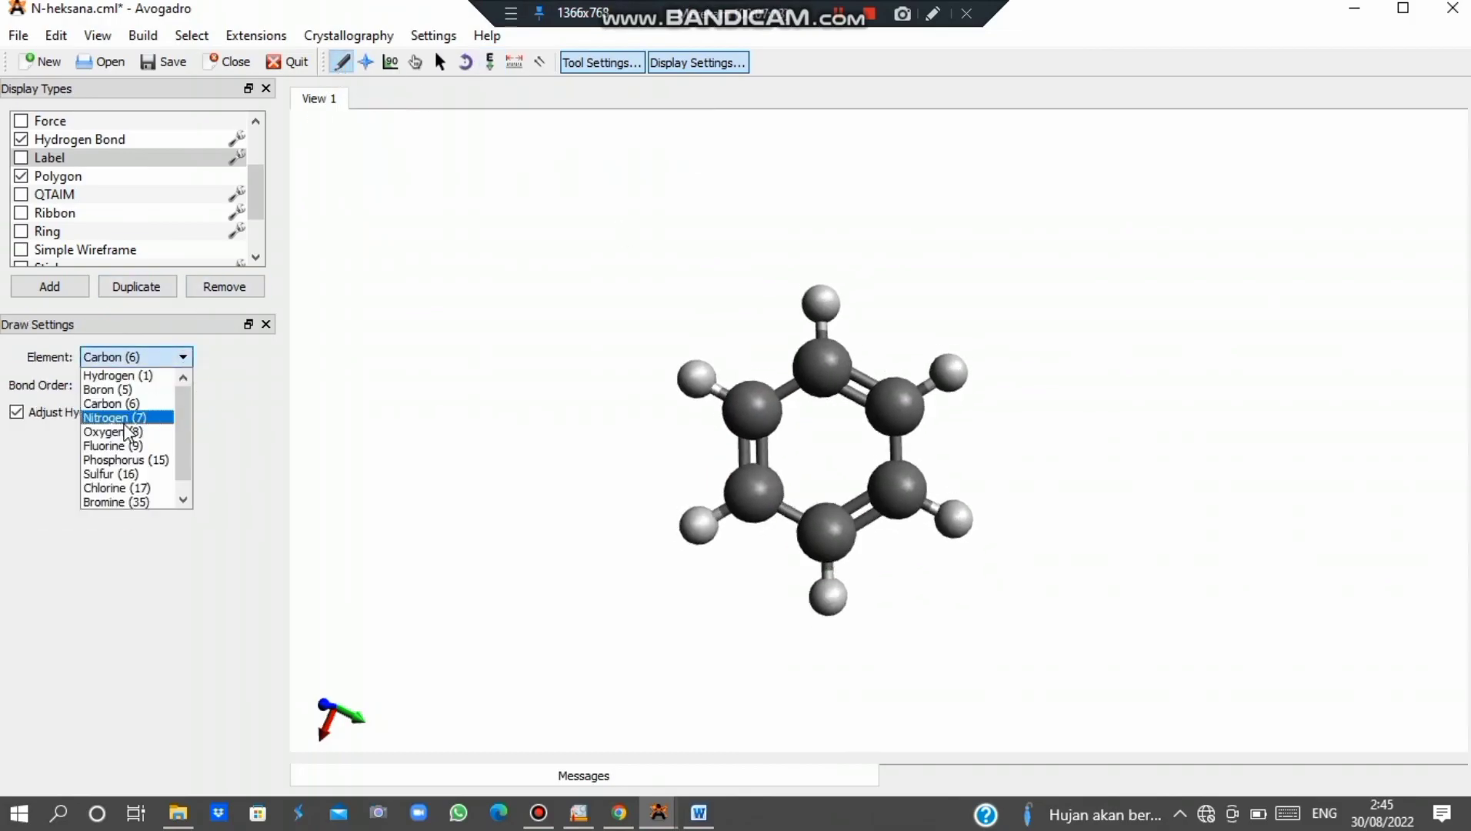
scroll(130, 462, "down", 1)
left_click(116, 473)
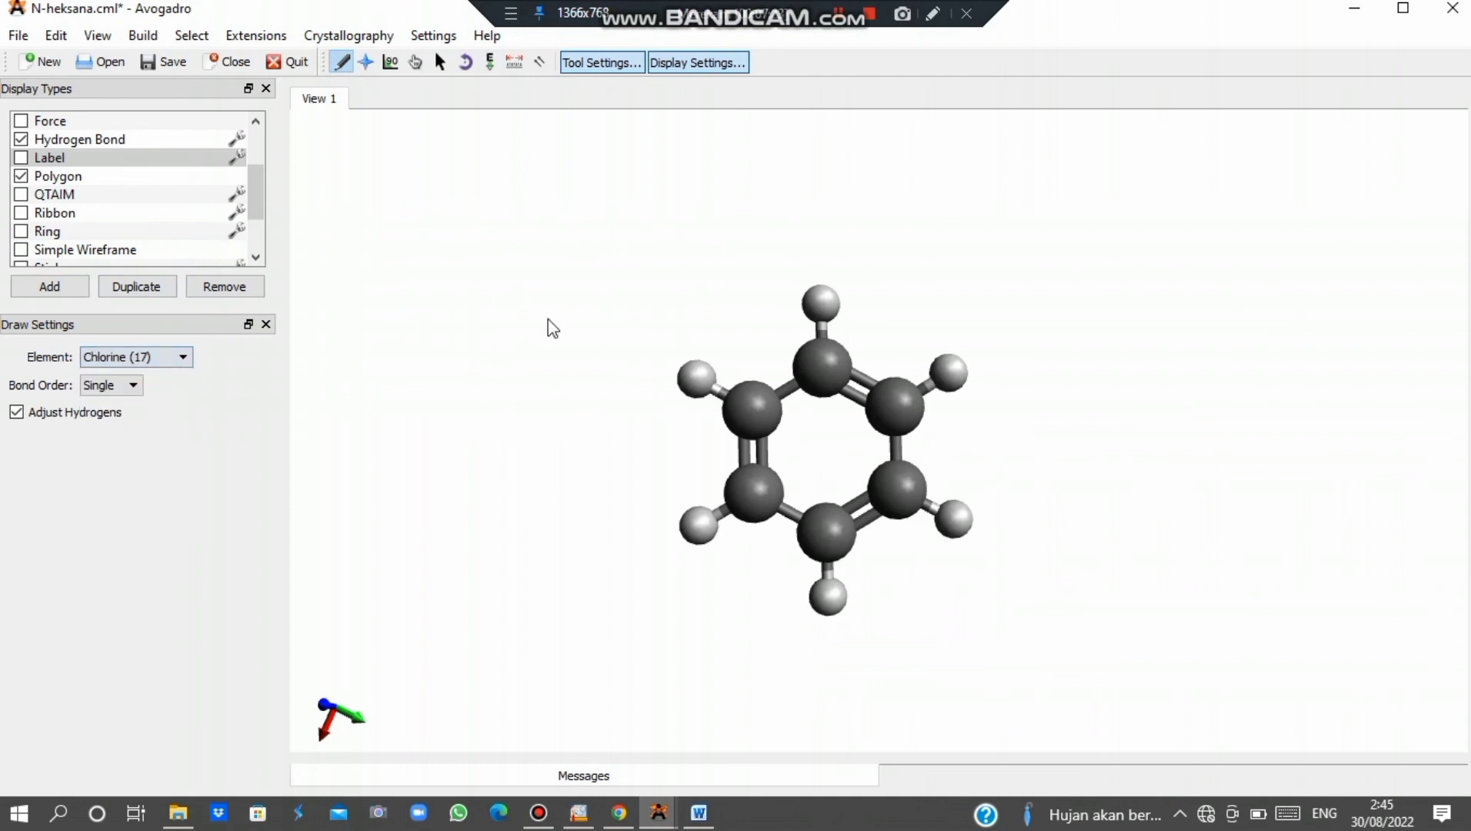
left_click(821, 288)
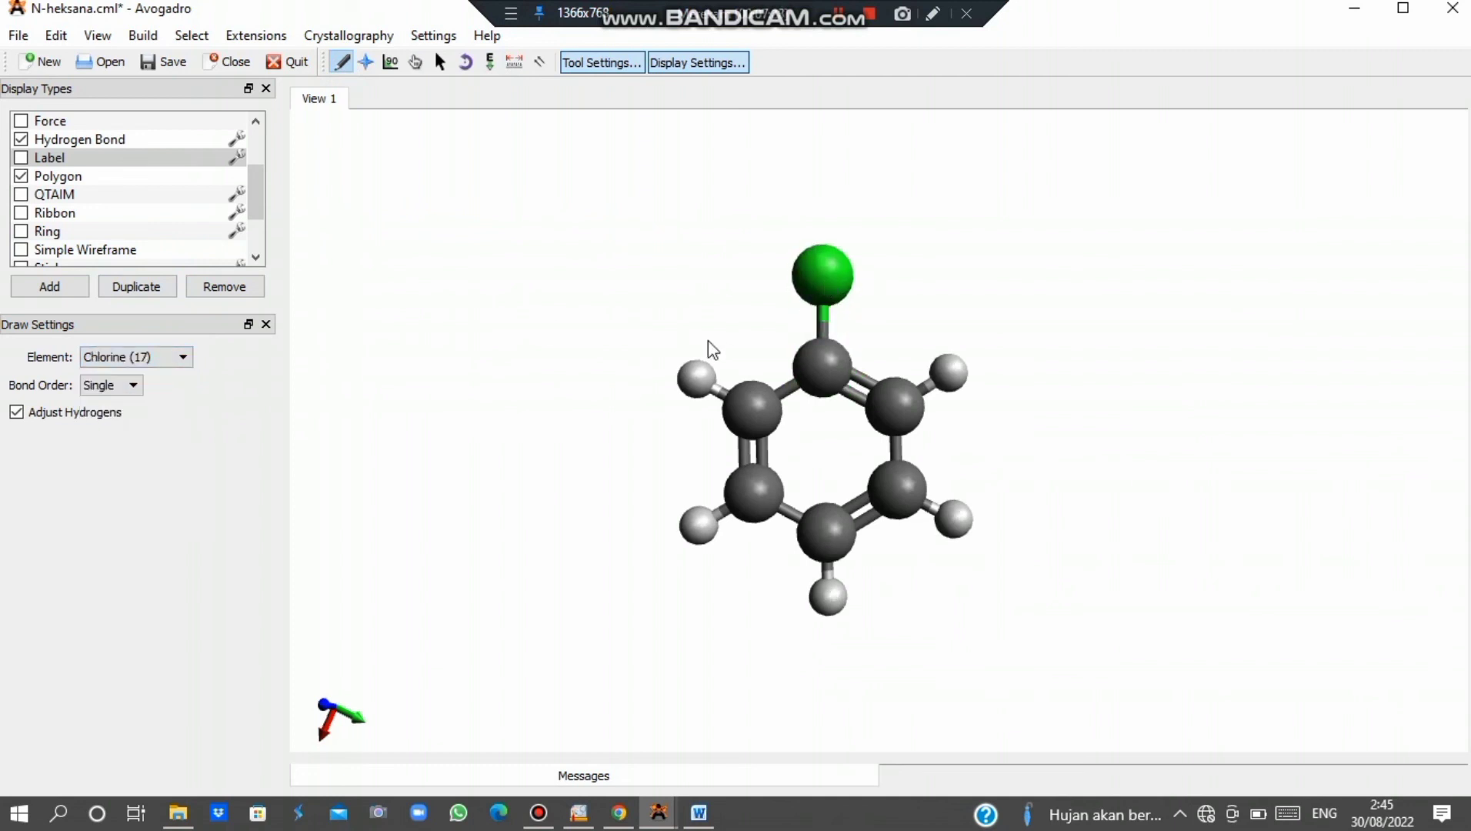
key("ctrl+z")
Try a nitrogen atom in place of the benzene ring's uppermost carbon, and undo the substitution.
left_click(182, 357)
left_click(151, 408)
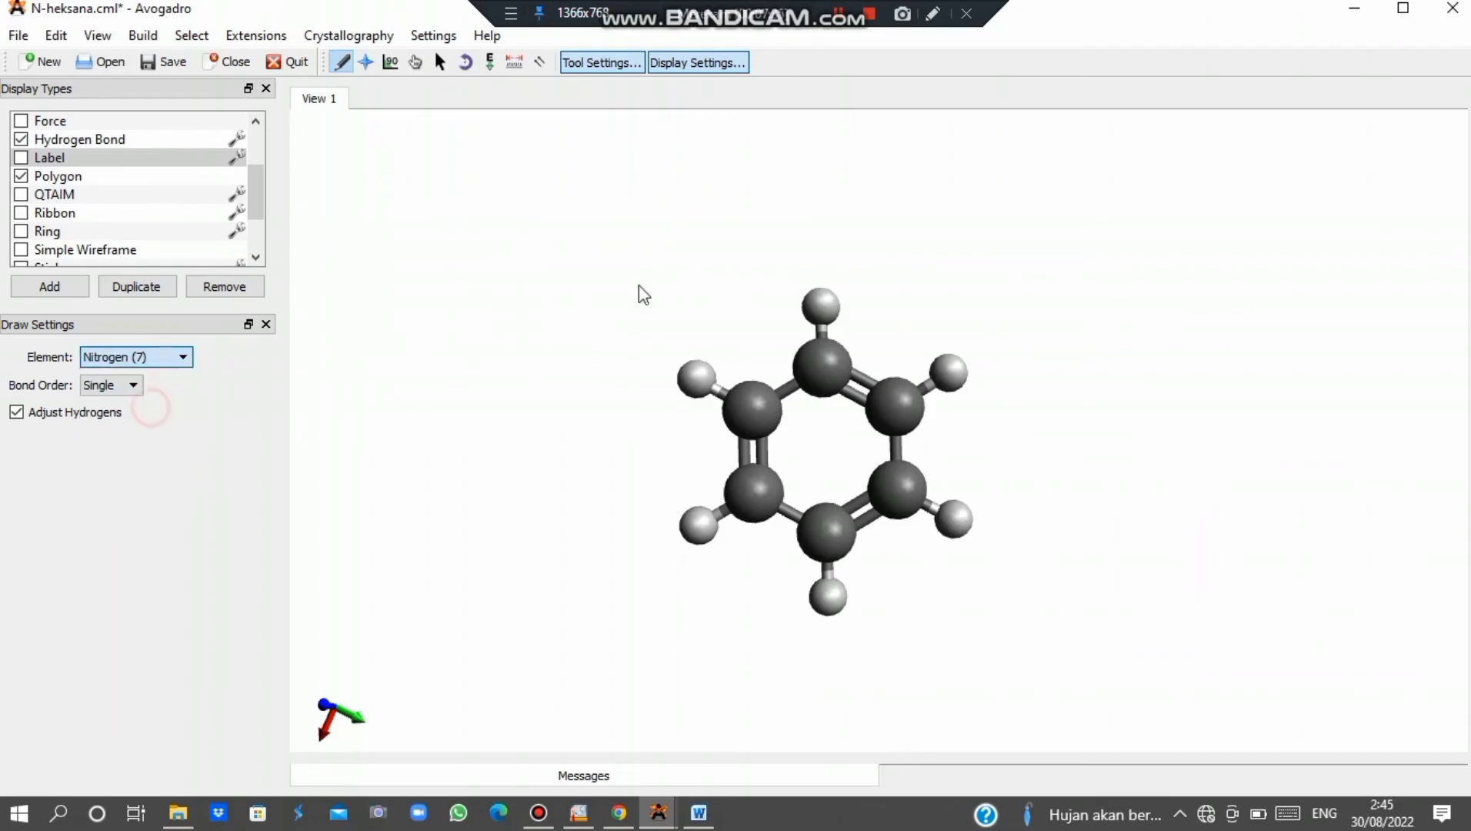
left_click(816, 355)
key("ctrl+z")
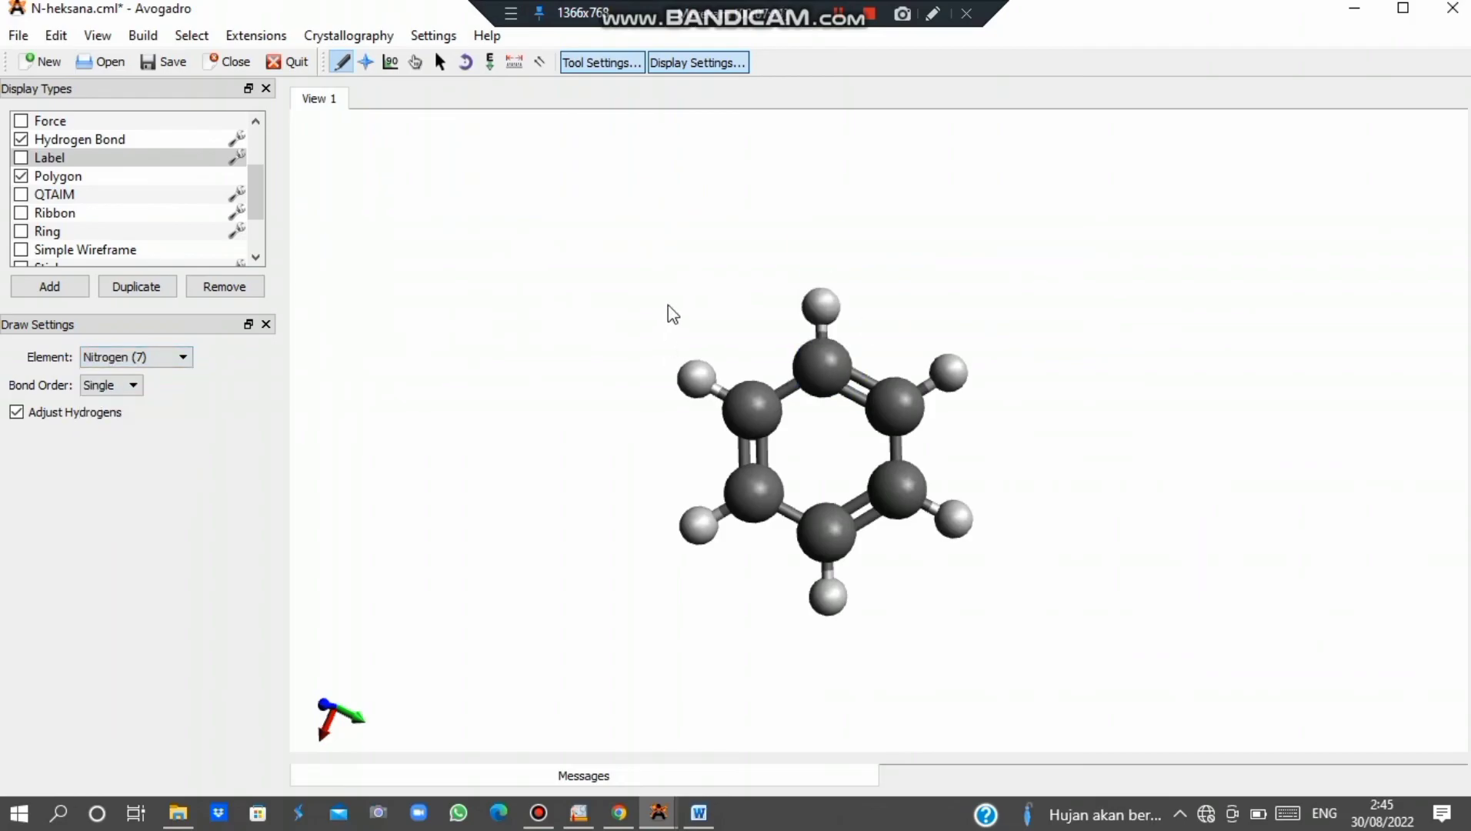
Show the atom labels on the benzene molecule and measure the angle at C1 between C2 and H2.
left_click(21, 157)
scroll(675, 223, "up", 3)
left_click(514, 62)
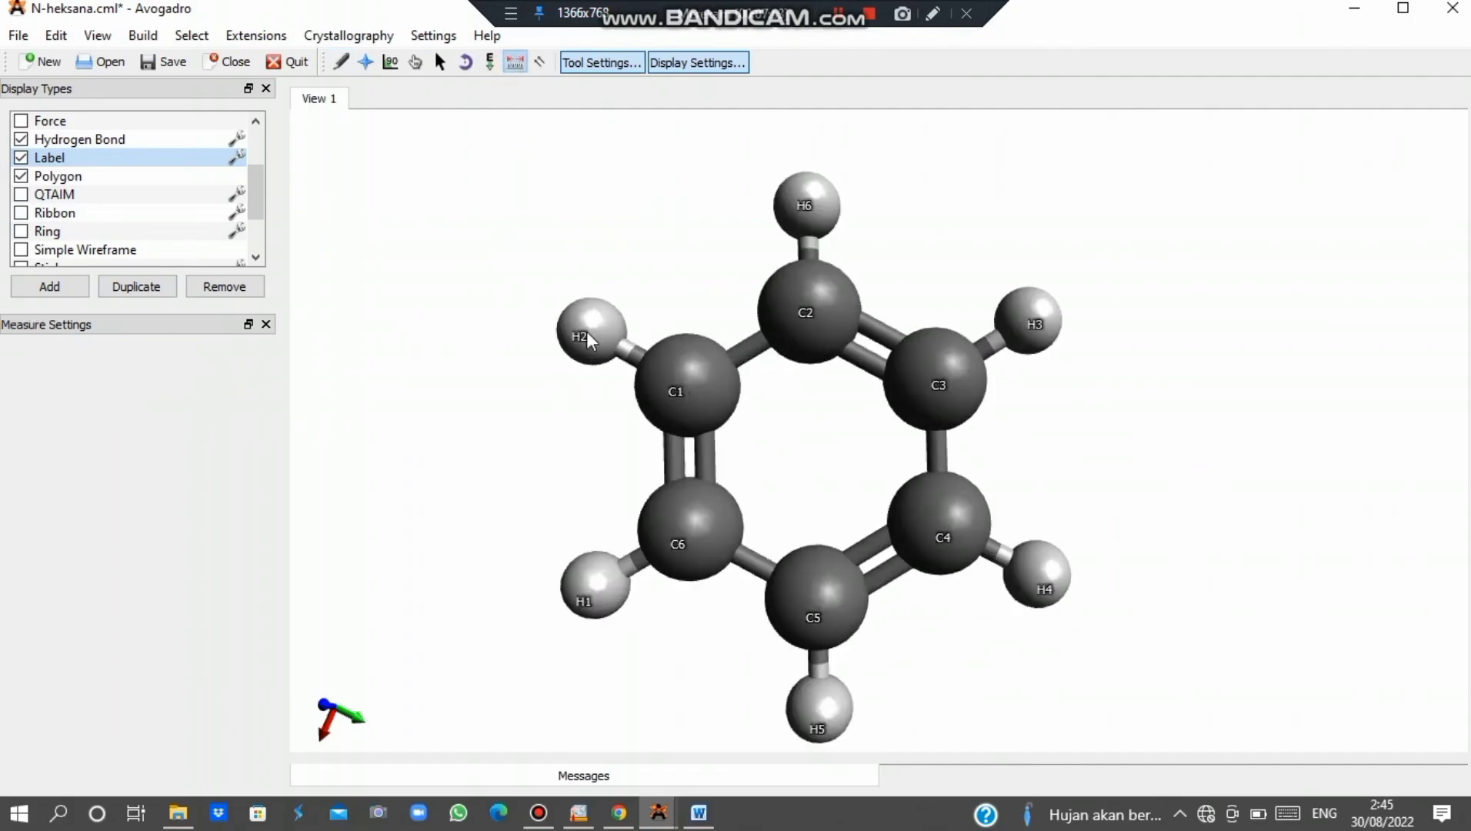
left_click(822, 301)
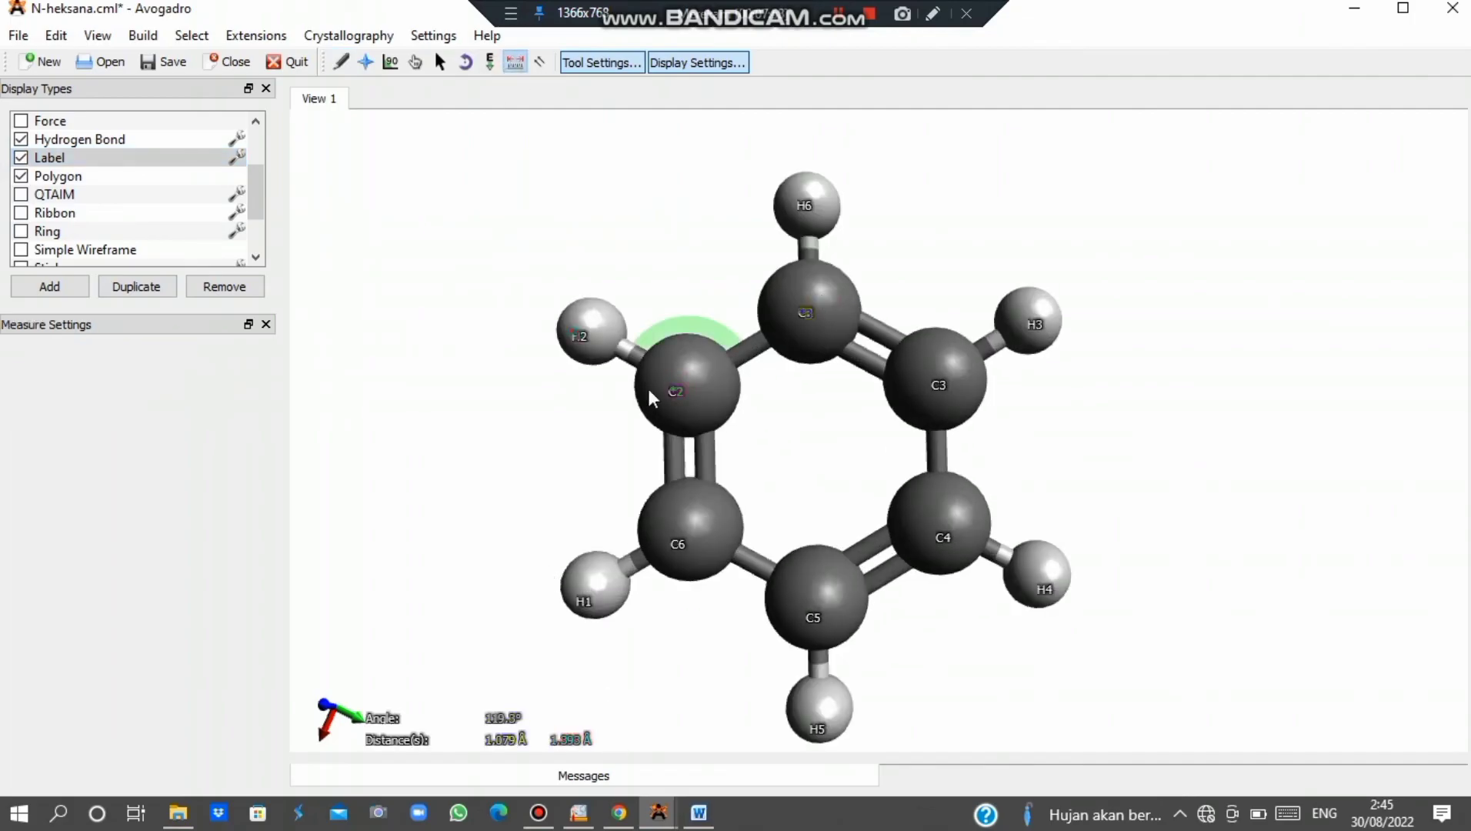
left_click(600, 337)
left_click(683, 379)
Measure the angle at C4 between H4 and C3, clear the measurement and inspect the ring up close.
left_click(924, 528)
left_click(1040, 563)
left_click(964, 389)
left_click(965, 391)
left_click(1044, 560)
left_click(1044, 559)
left_click(947, 371)
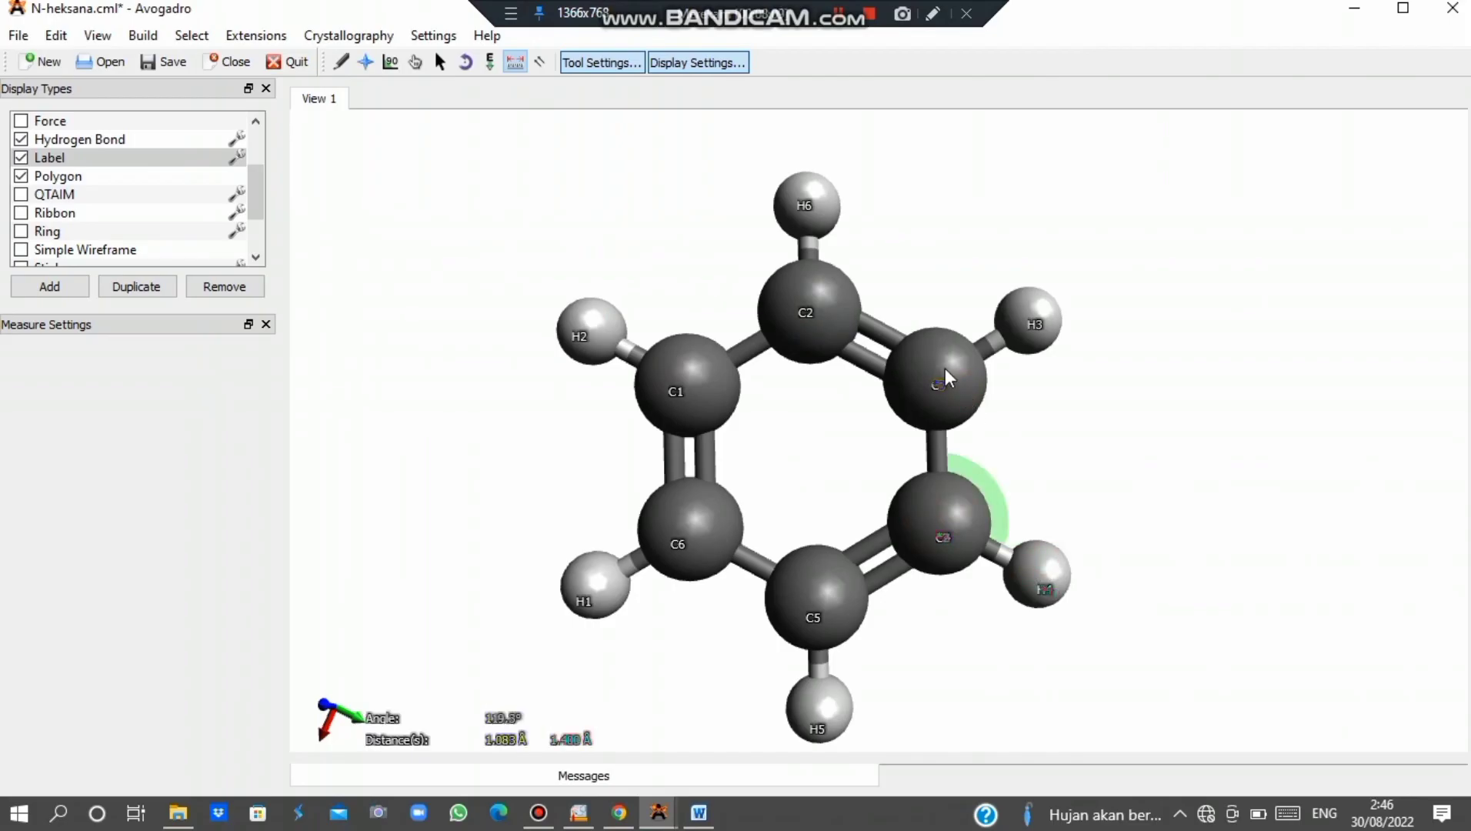
scroll(943, 364, "up", 2)
scroll(896, 375, "up", 3)
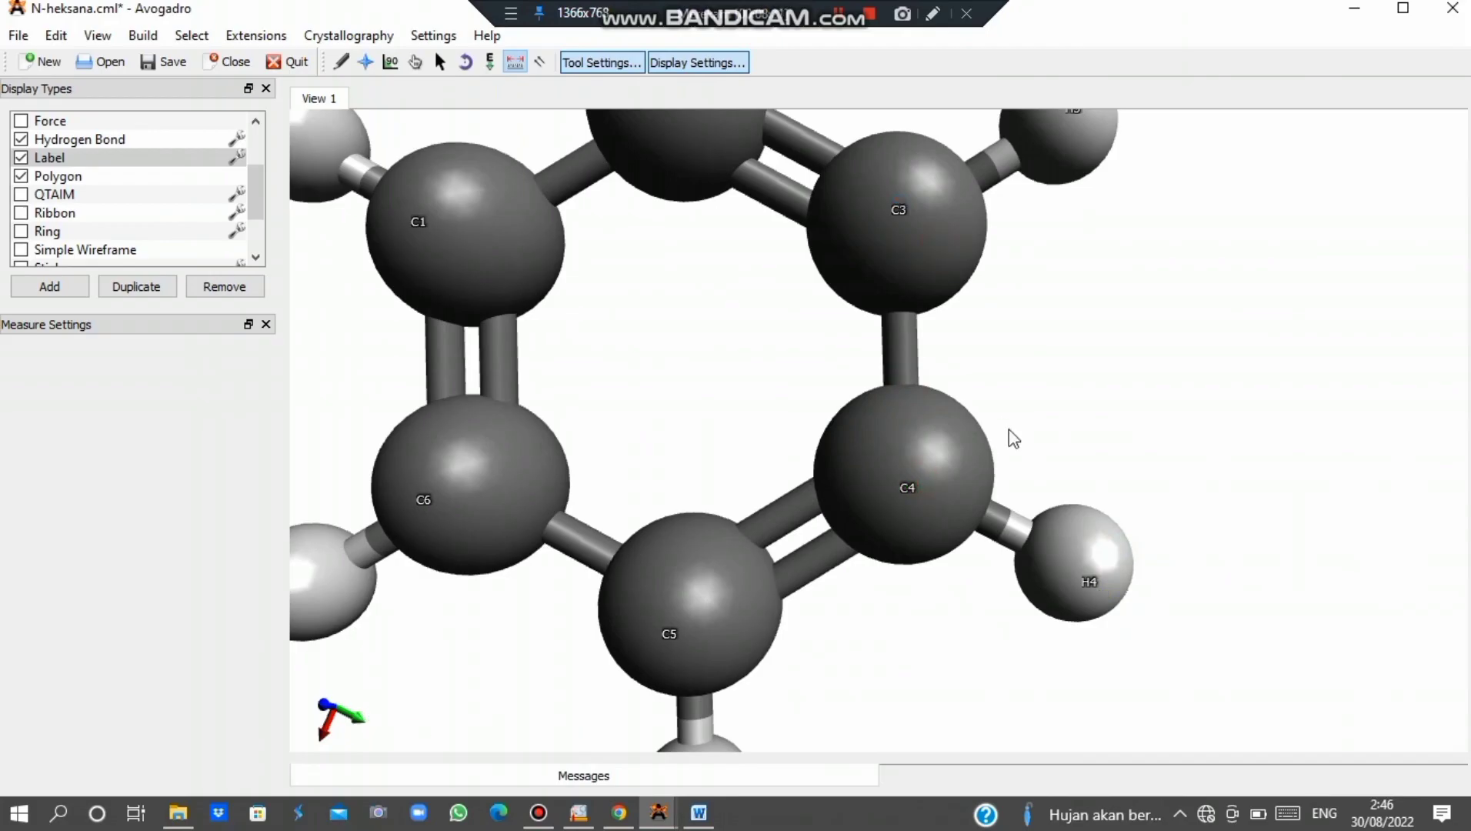
scroll(1019, 460, "down", 5)
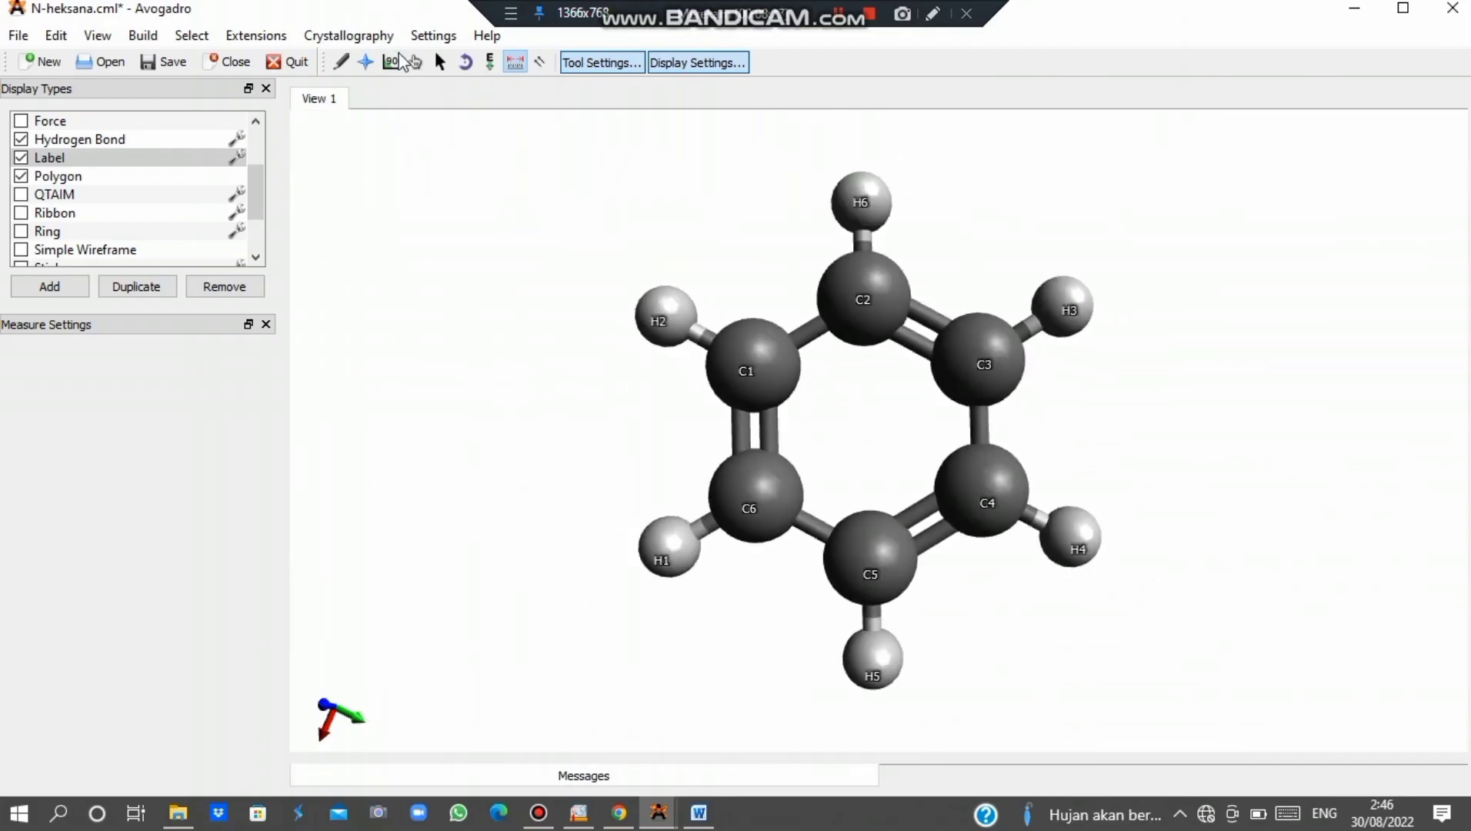
Calculate the benzene molecule's energy with the Molecular Mechanics extension and dismiss the result.
left_click(256, 35)
mouse_move(322, 122)
left_click(549, 157)
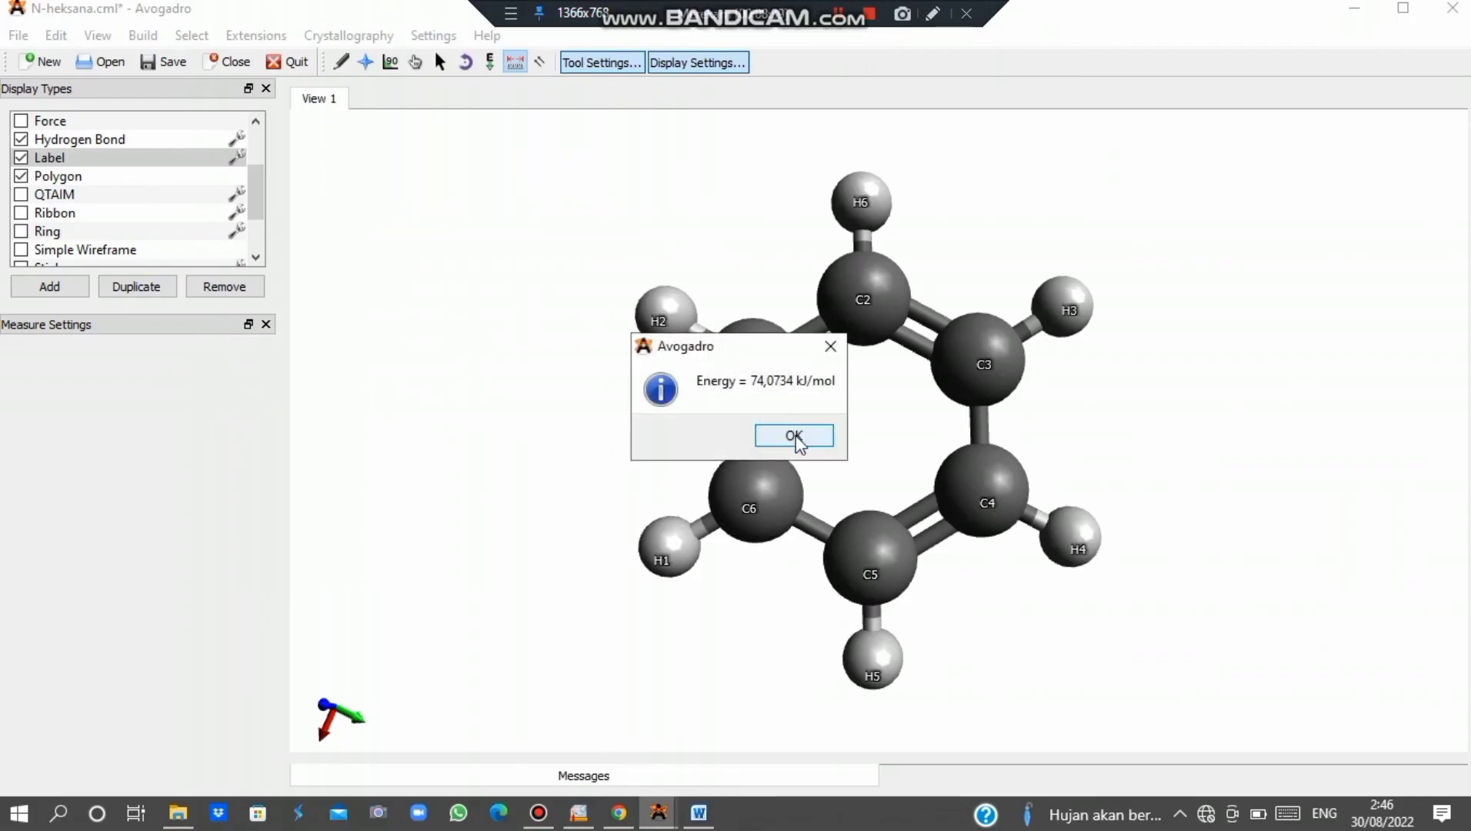
left_click(793, 436)
Select all benzene atoms, view the Molecule Properties, and close them.
left_click(257, 36)
mouse_move(191, 36)
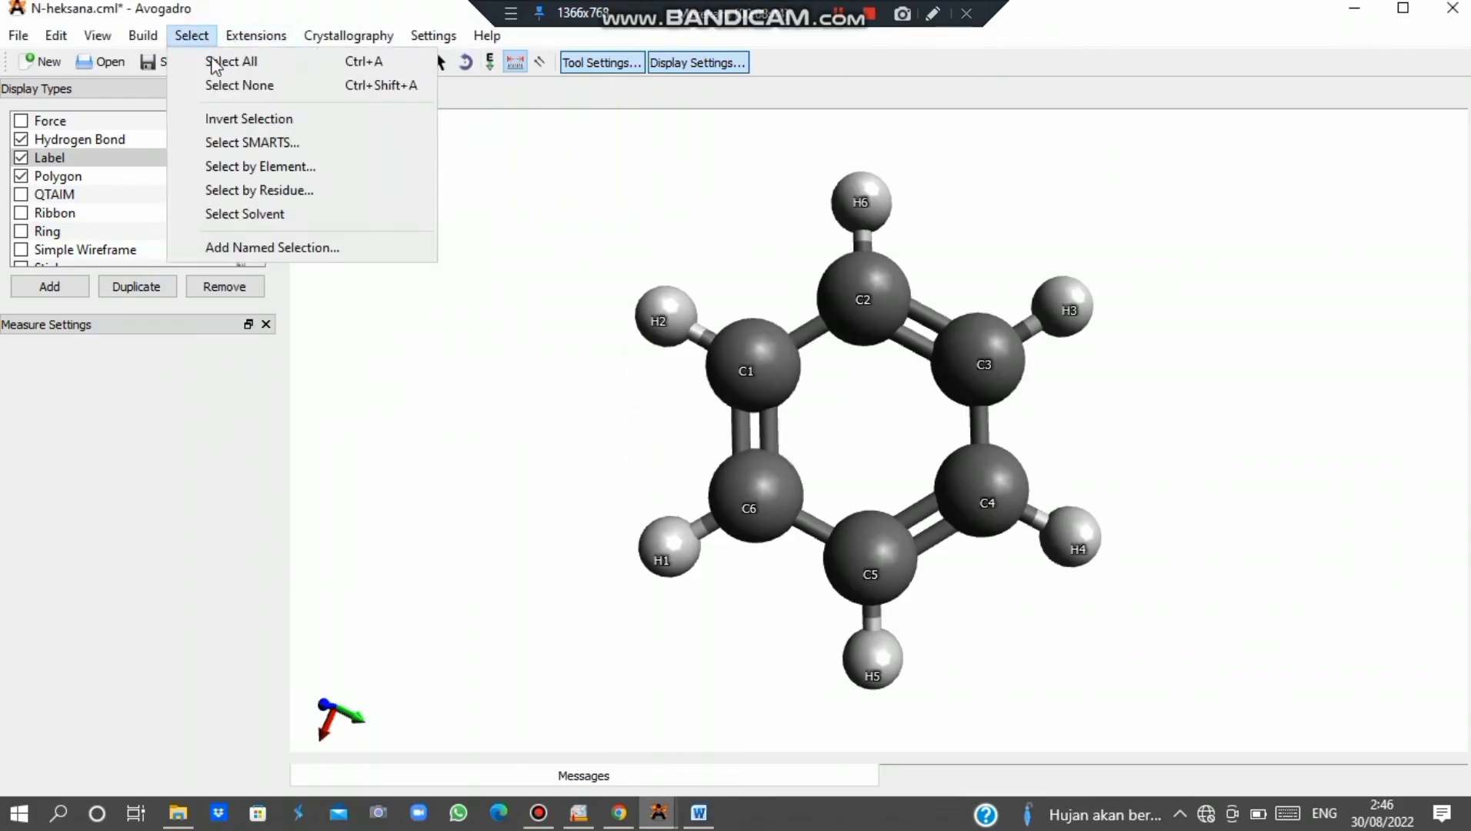
left_click(223, 61)
left_click(102, 36)
mouse_move(192, 457)
left_click(336, 459)
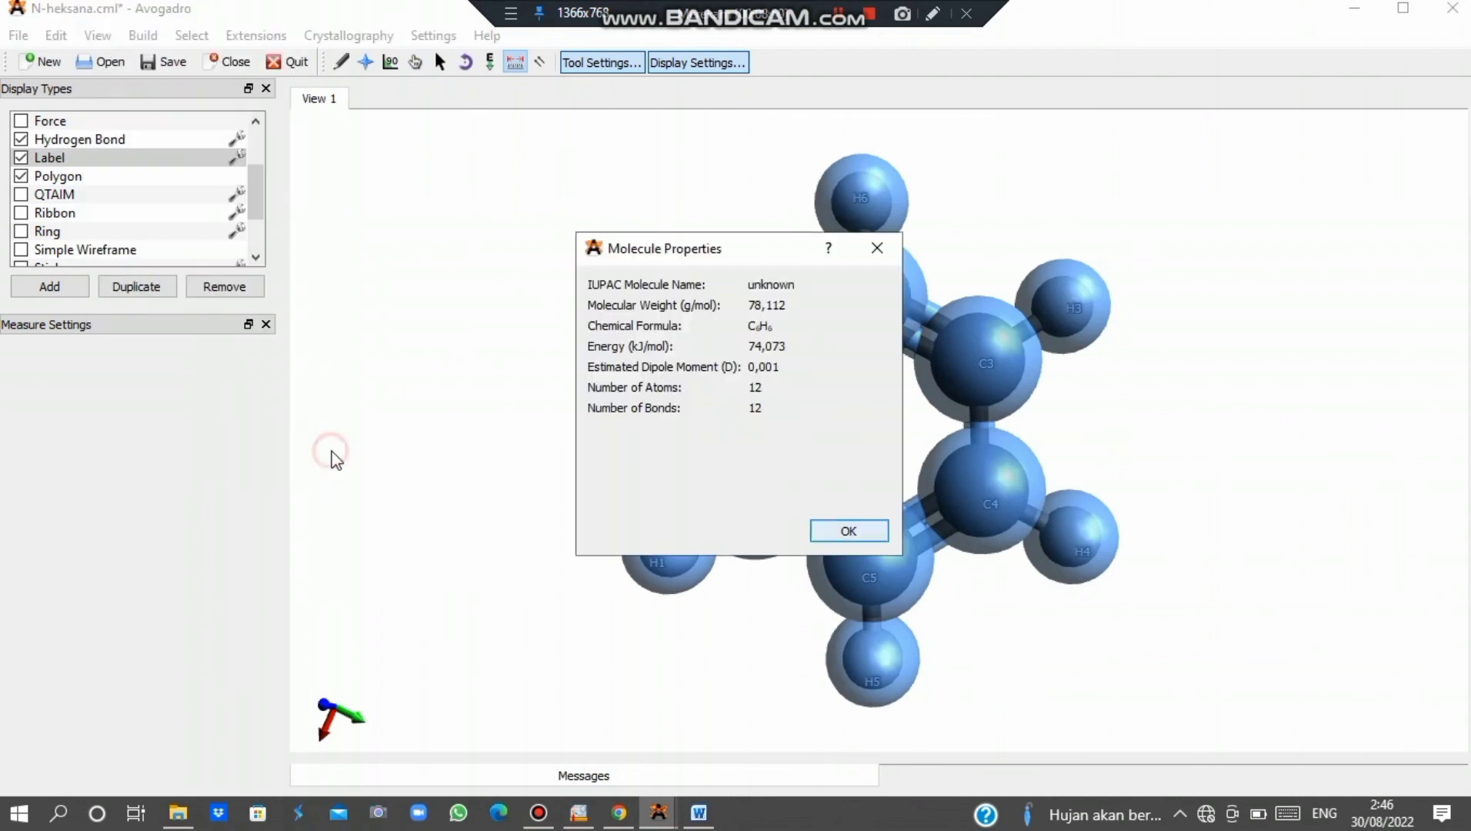
left_click(825, 531)
View the Atom Properties table for the benzene atoms' elements, valences, charges and coordinates, and close it.
left_click(98, 36)
mouse_move(238, 467)
left_click(391, 484)
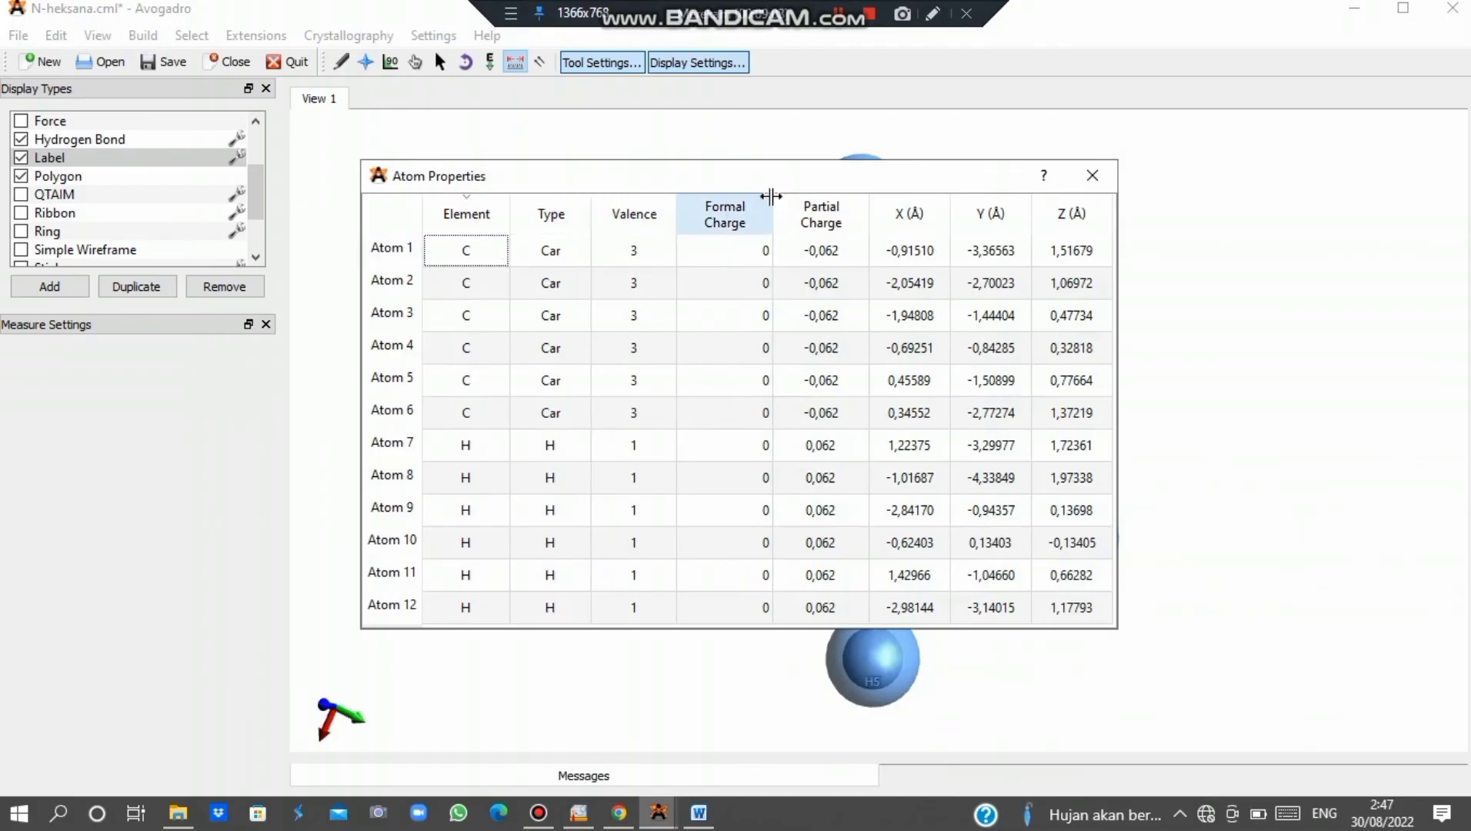
left_click(1092, 176)
View the Bond Properties table for the benzene bonds' types, orders and lengths, and close it.
left_click(108, 37)
mouse_move(192, 456)
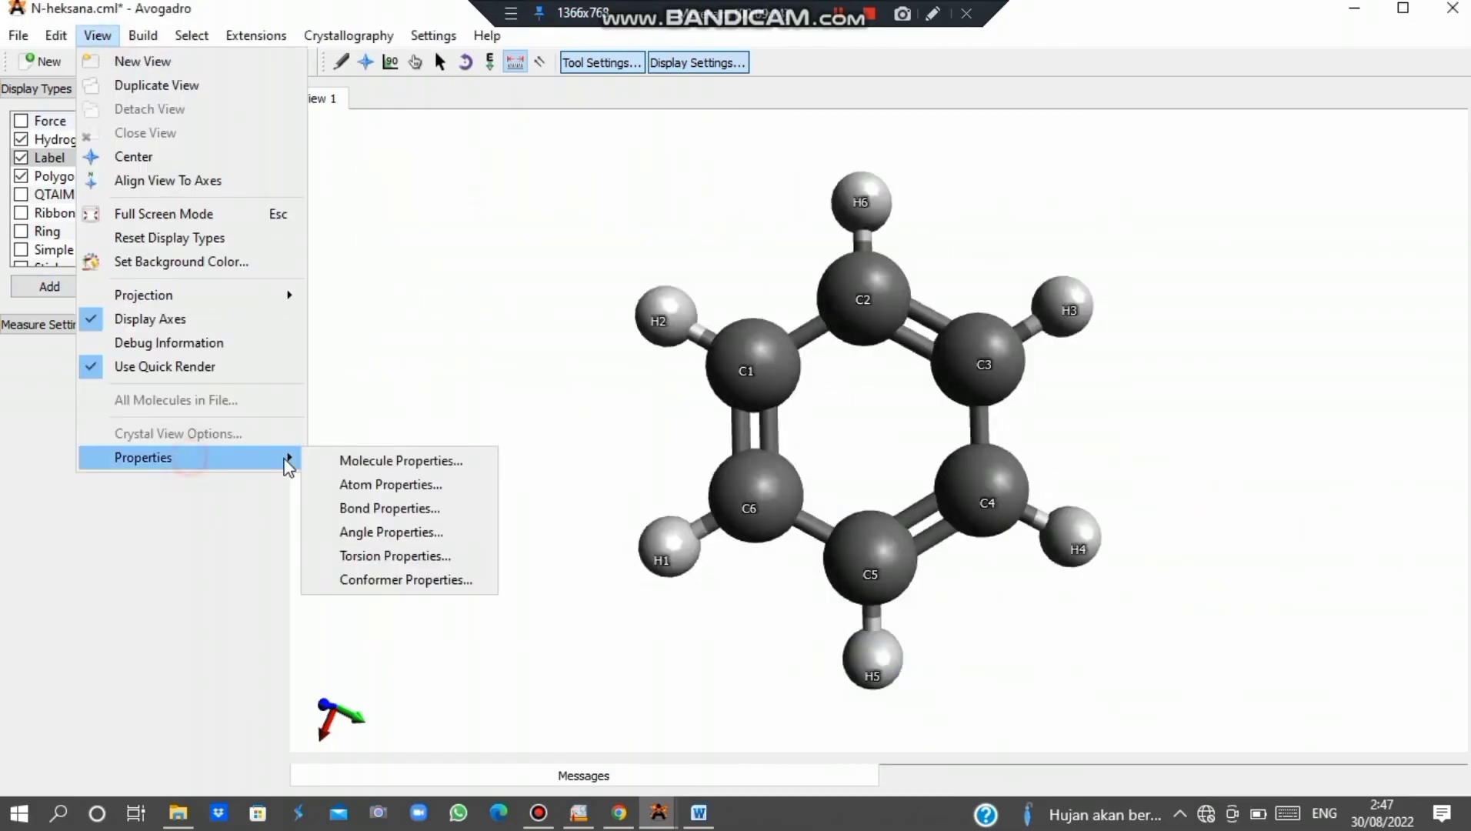
left_click(416, 509)
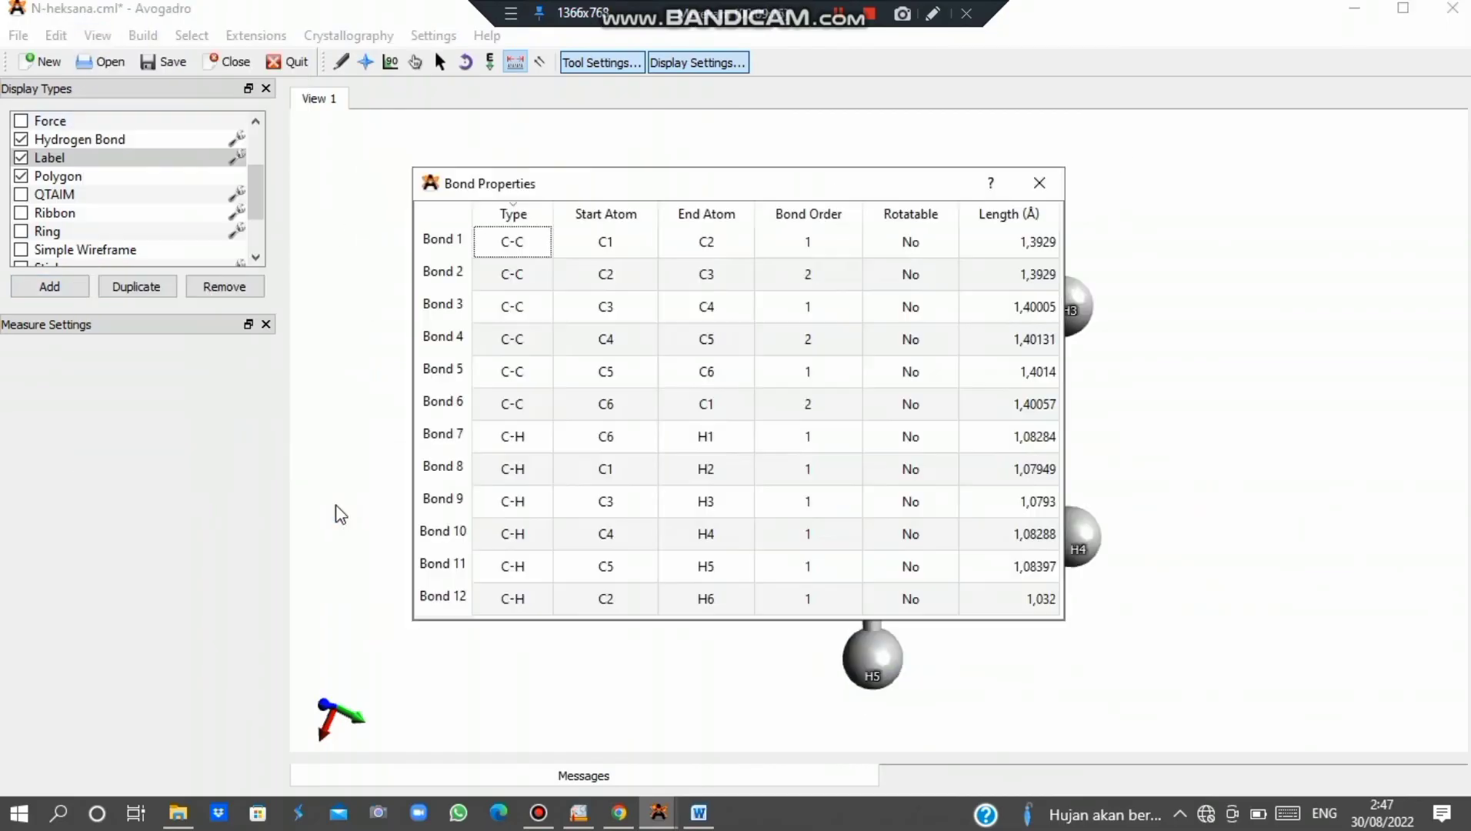
left_click(1038, 183)
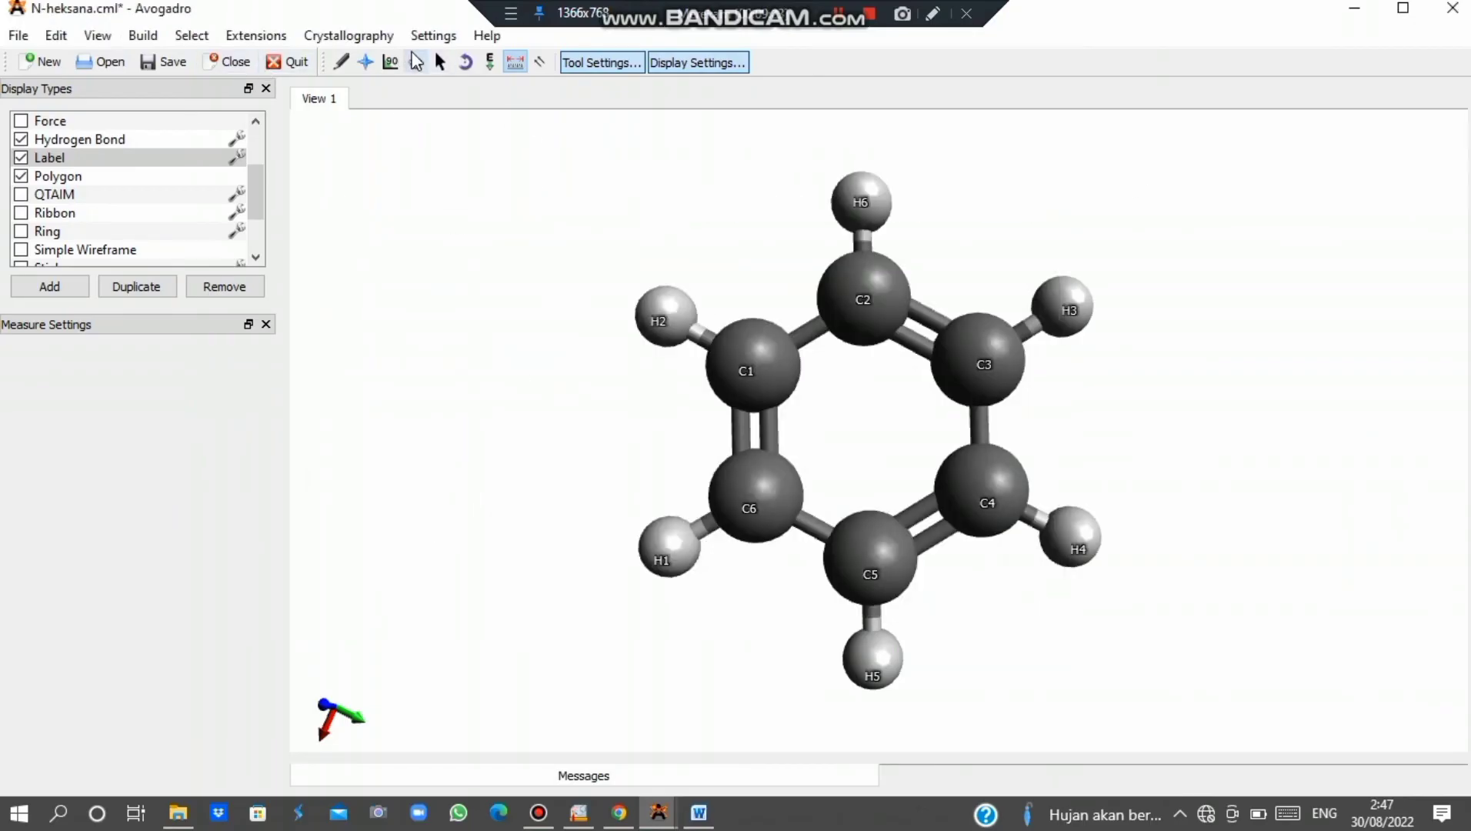
Auto-rotate the benzene molecule about the x and y axes with its atom labels hidden.
left_click(465, 62)
left_click_drag(502, 186, 693, 184)
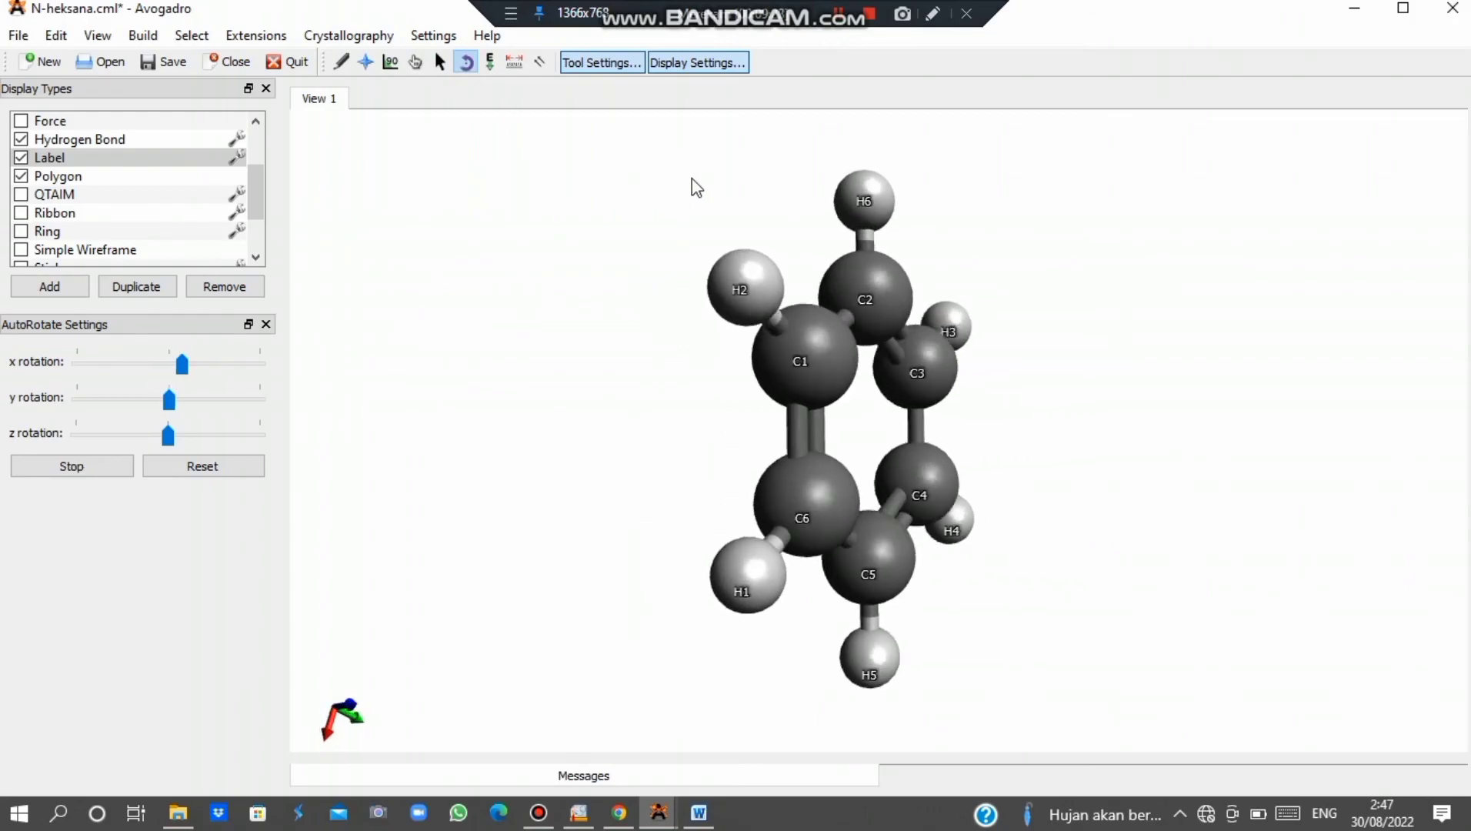
left_click(21, 157)
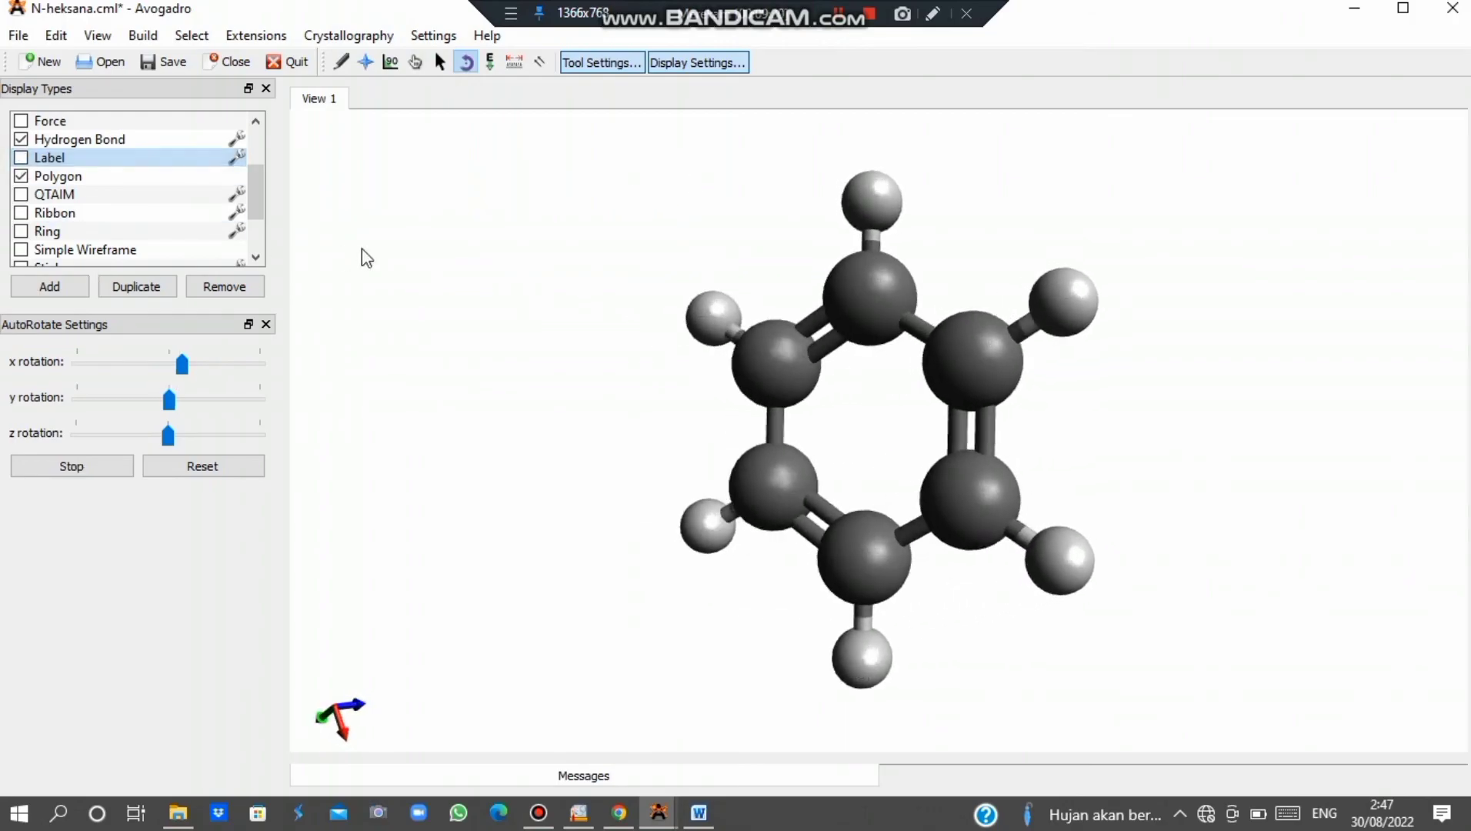
left_click_drag(363, 248, 462, 268)
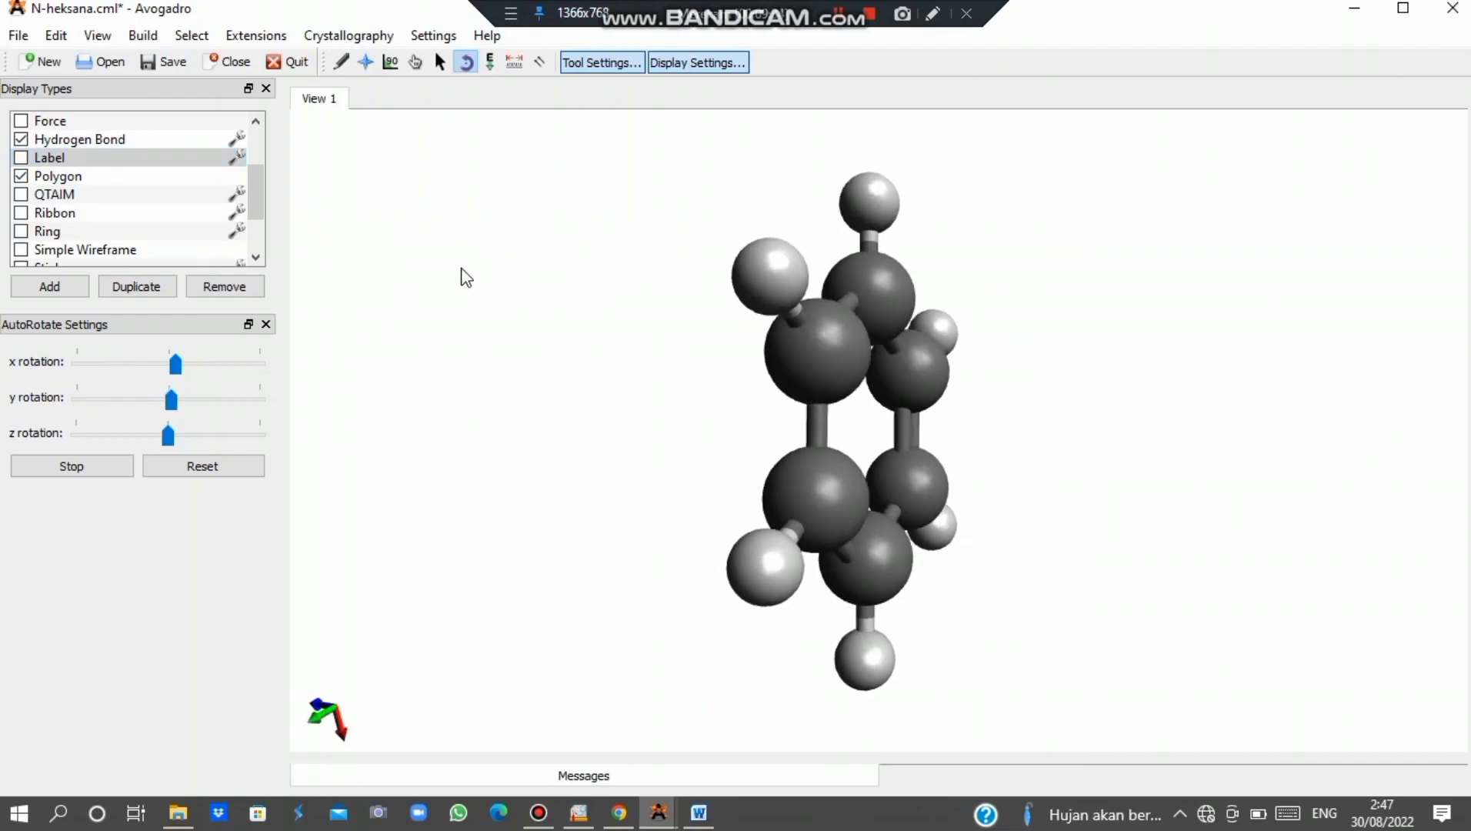
left_click_drag(421, 354, 548, 378)
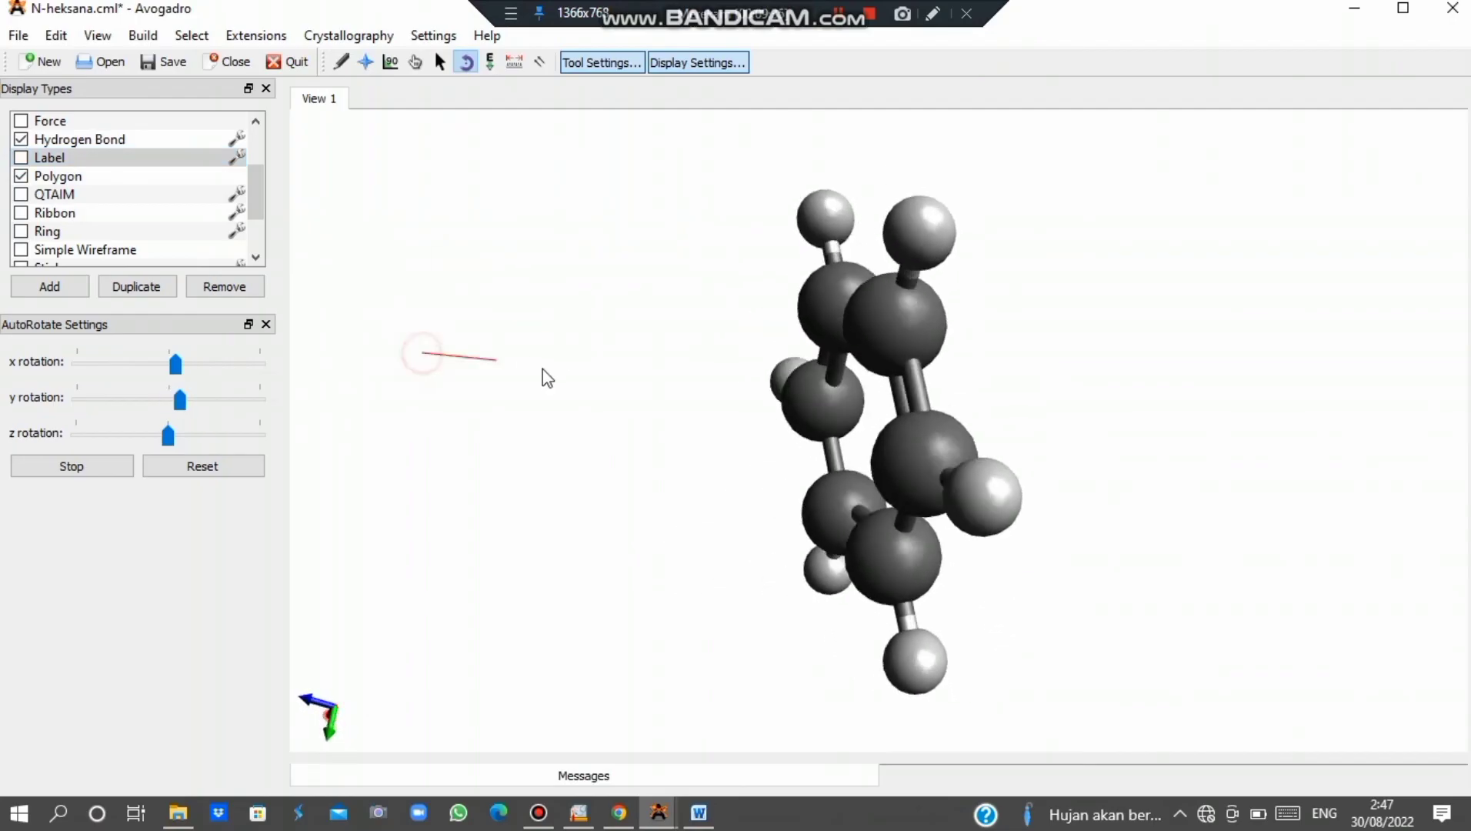
left_click_drag(443, 372, 724, 479)
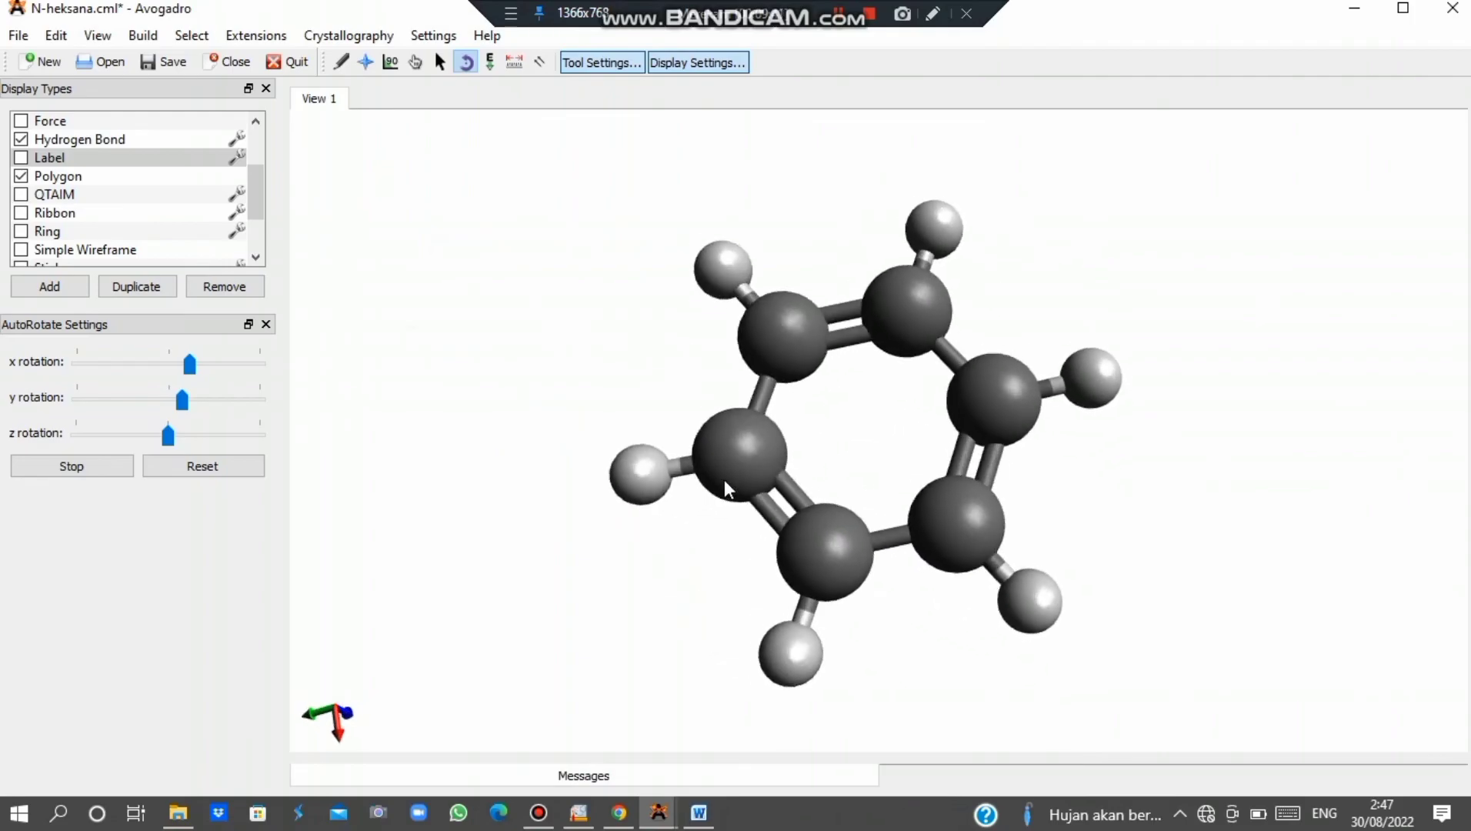